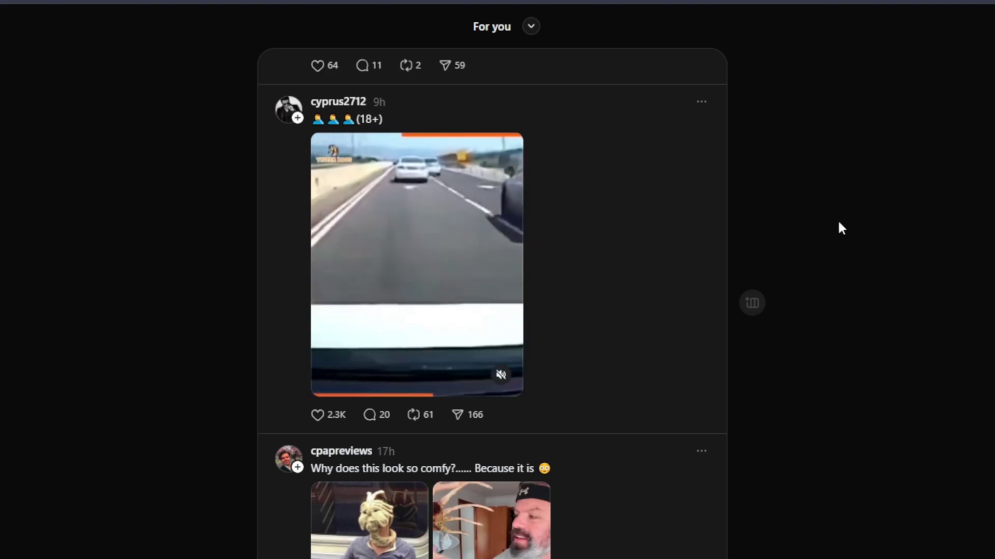
# Browse the Threads For you feed to examine the kinds of posts and their engagement.
pyautogui.scroll(-1, 808, 236)
pyautogui.scroll(-8, 808, 236)
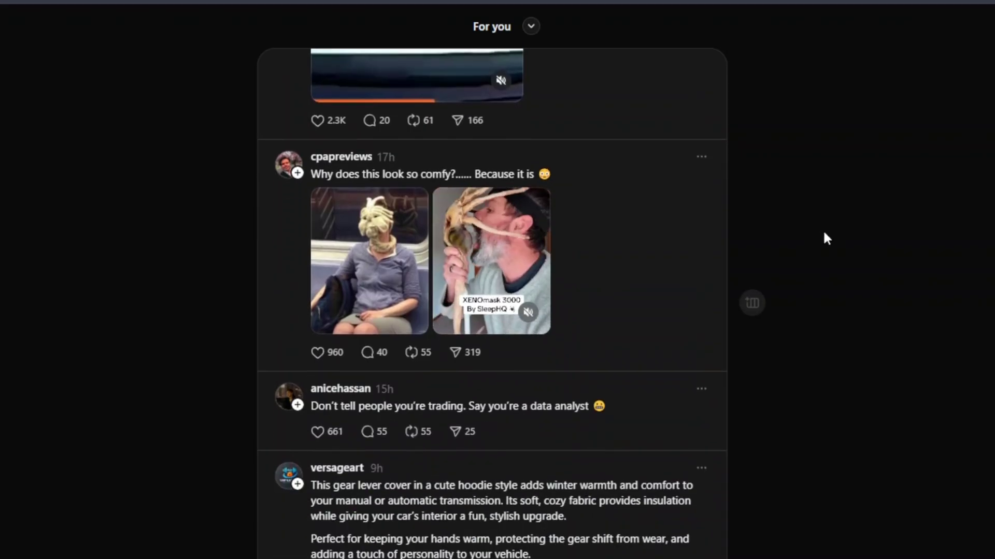
pyautogui.scroll(-10, 826, 238)
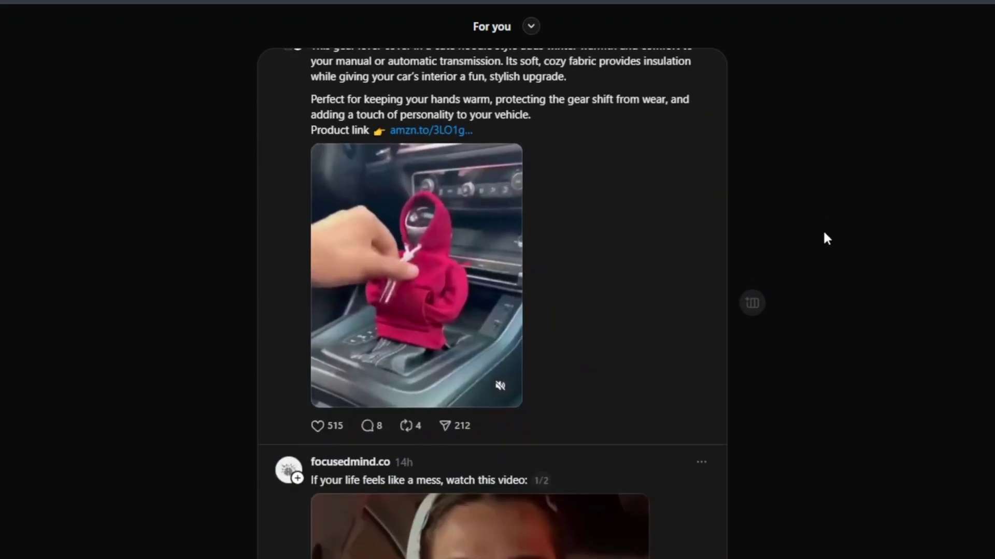
pyautogui.scroll(-9, 826, 239)
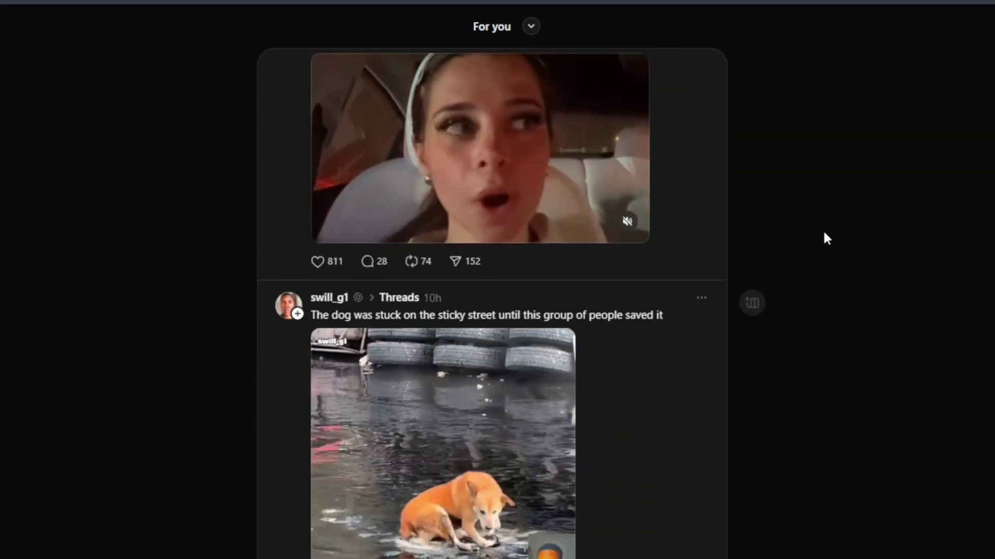
pyautogui.scroll(-3, 826, 238)
pyautogui.scroll(-4, 826, 239)
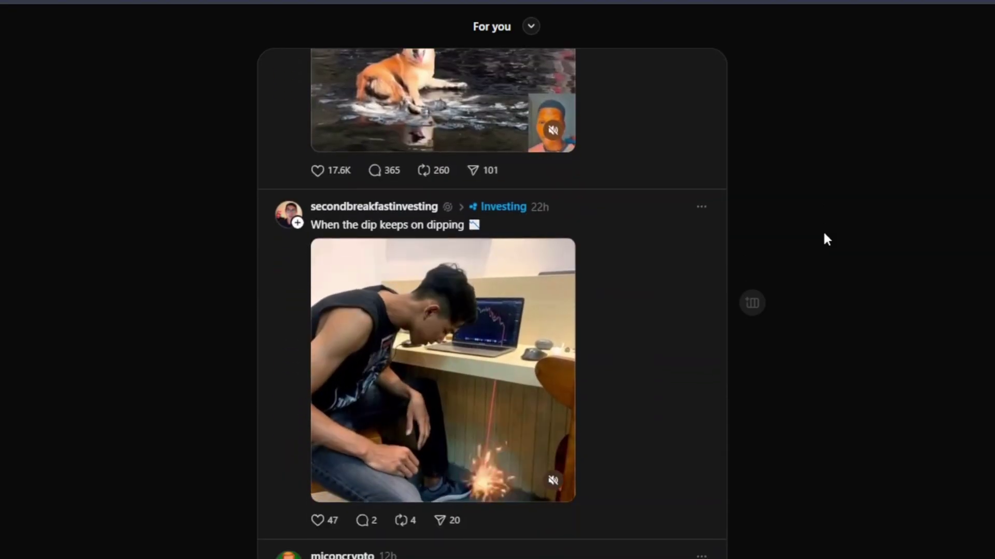
pyautogui.scroll(-12, 826, 239)
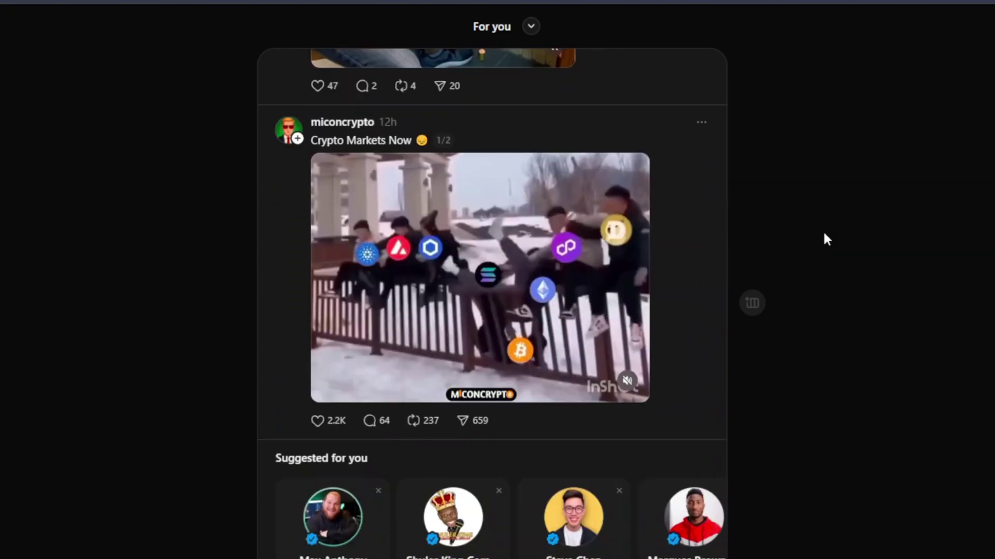
pyautogui.scroll(-3, 811, 243)
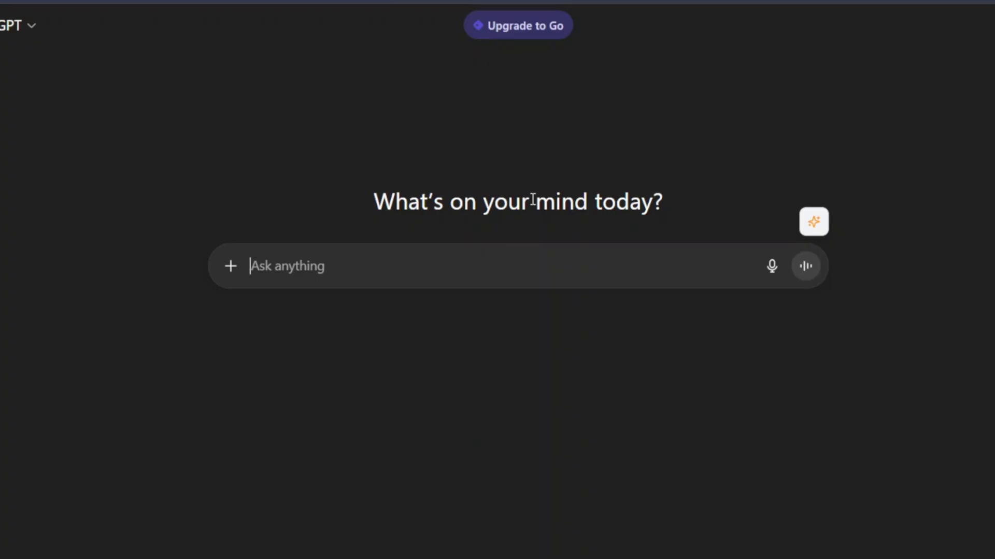
# Switch to ChatGPT and ask it to "give me 10 quotes on crypto".
pyautogui.write('g')
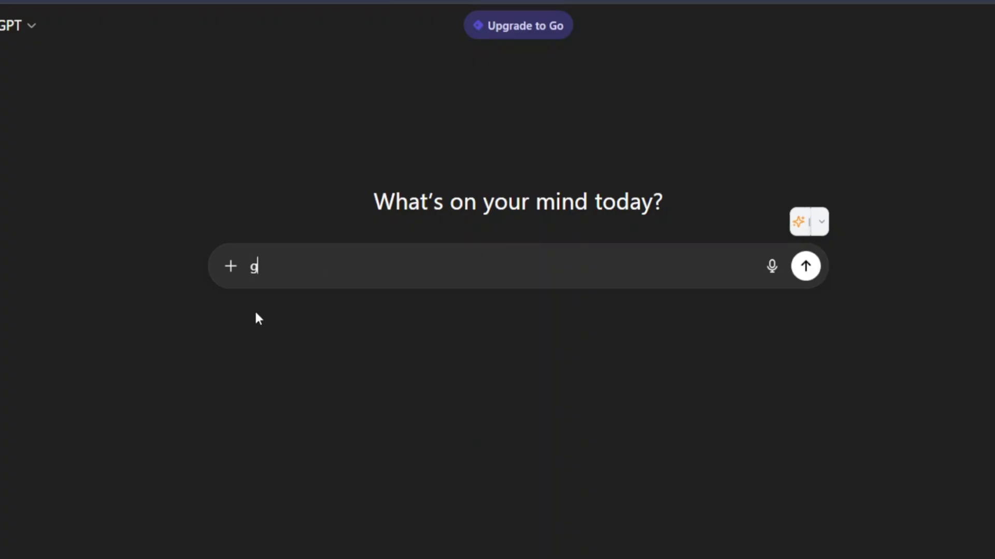
pyautogui.write('ive me ')
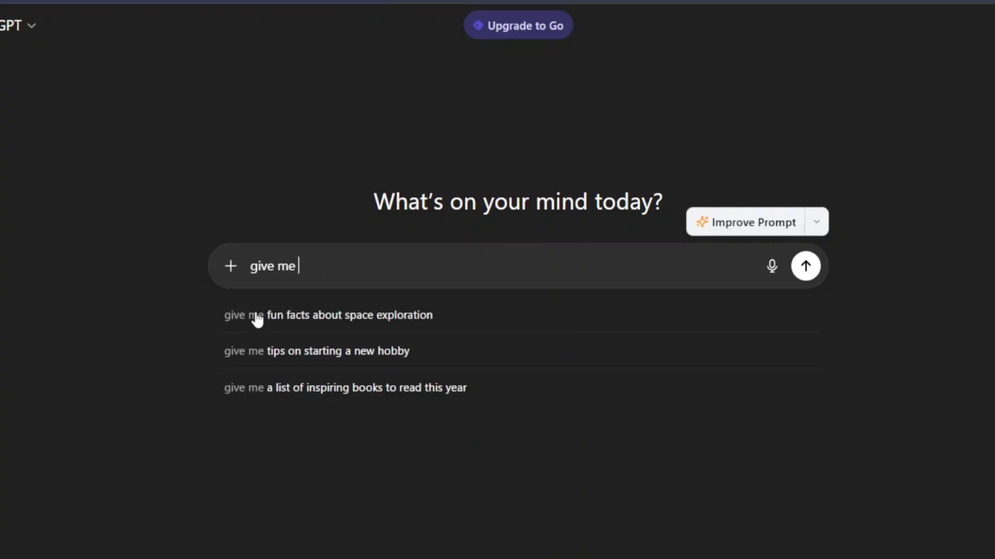
pyautogui.write('10 quotes on')
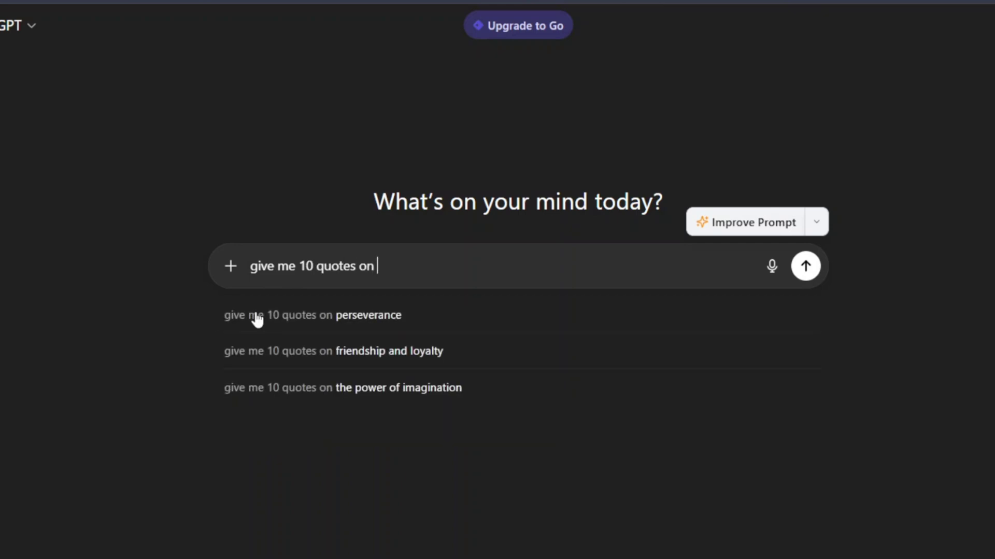
pyautogui.write(' crypto')
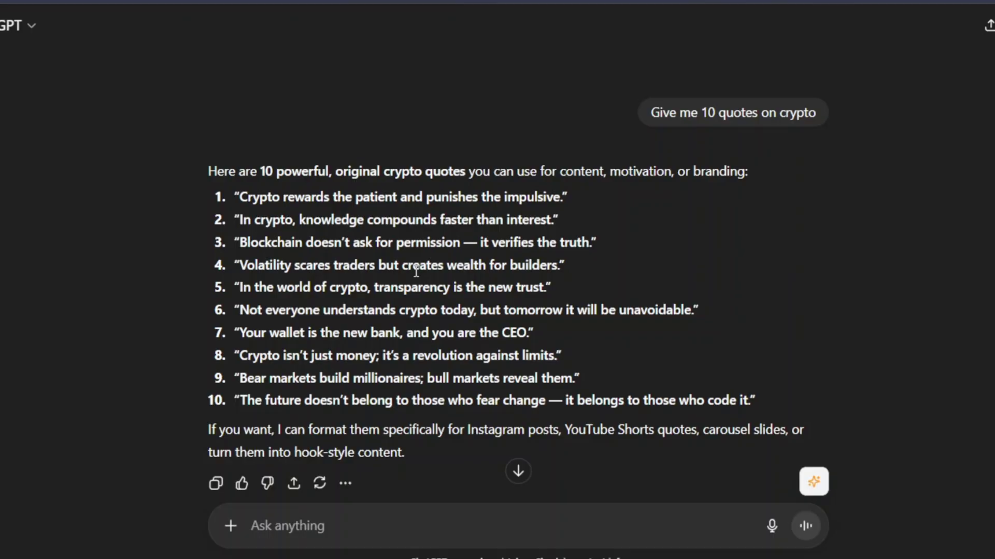
# Switch to Gemini, choose image creation, and paste the prompt "Create different images in cartoon style with these quotes:".
pyautogui.click(311, 2)
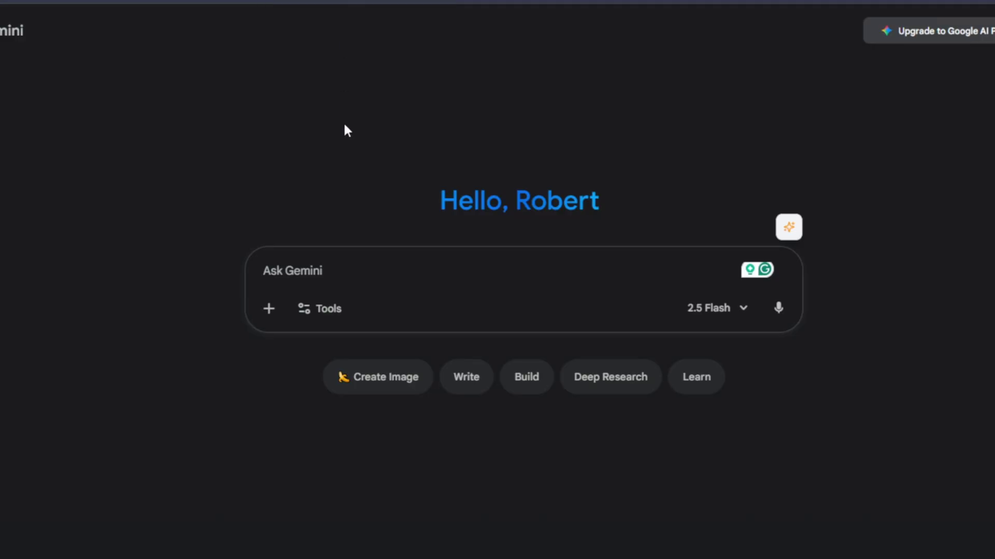
pyautogui.click(380, 380)
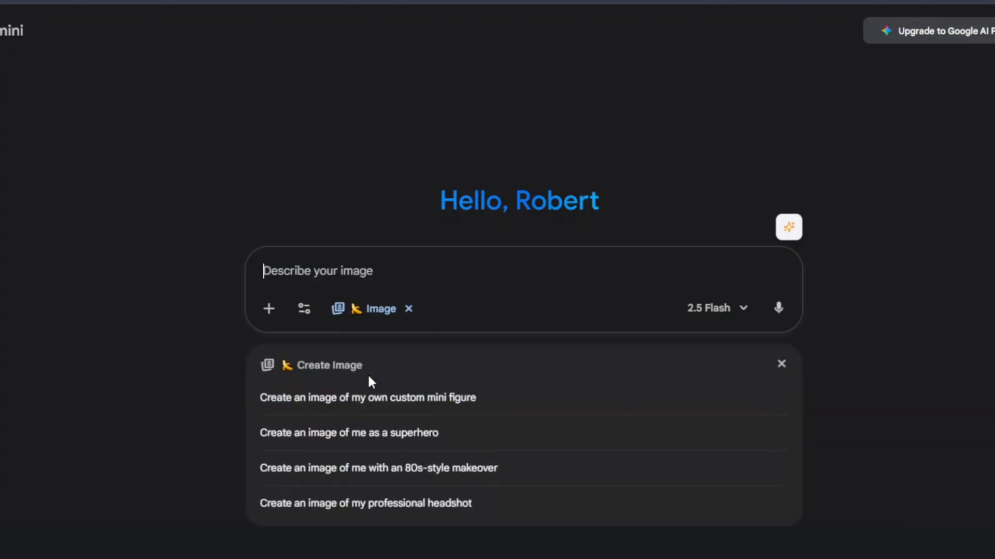
pyautogui.rightClick(282, 271)
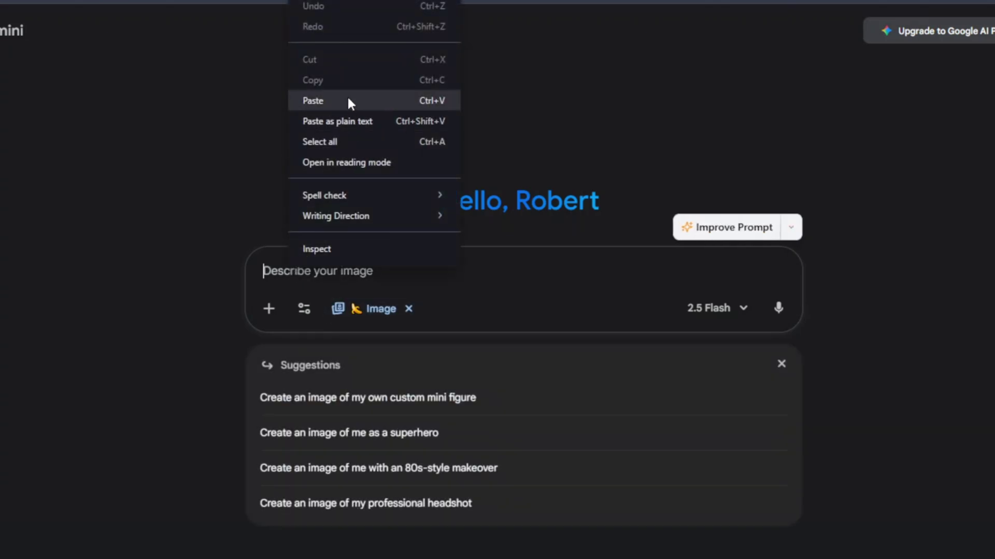
pyautogui.click(347, 100)
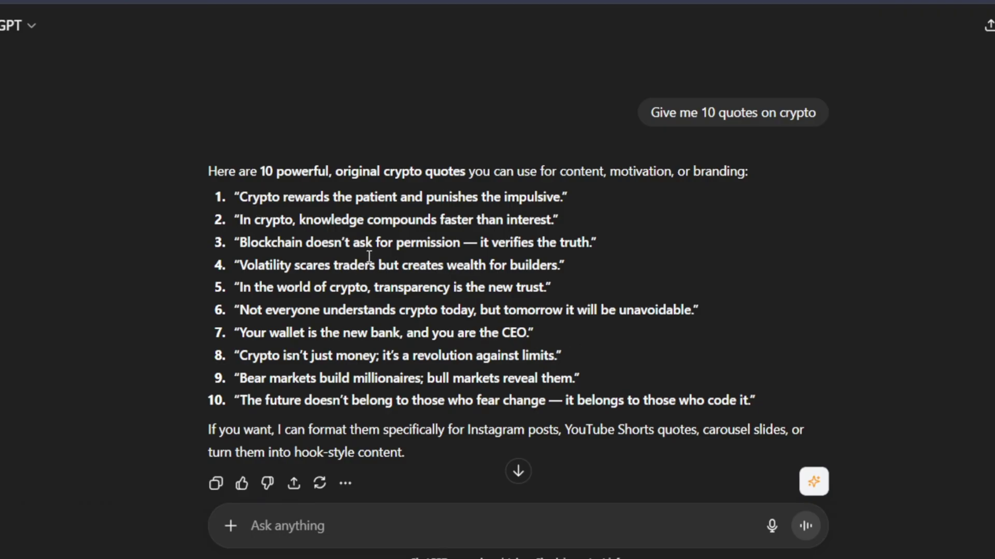
# Copy all ten crypto quotes from ChatGPT, add them below the Gemini image prompt, and submit it.
pyautogui.moveTo(236, 193); pyautogui.dragTo(766, 408)
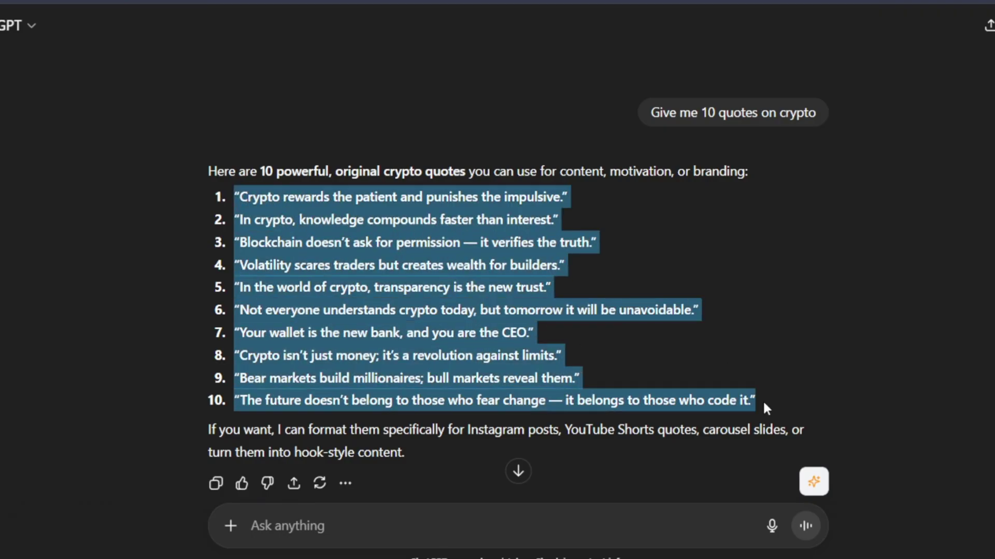
pyautogui.rightClick(374, 300)
pyautogui.click(433, 318)
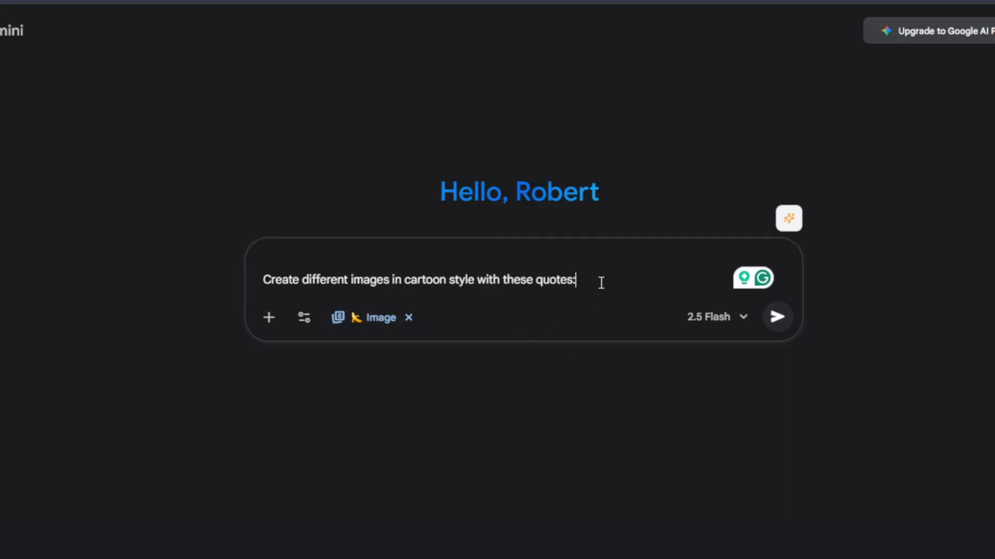
pyautogui.hotkey('shift', 'Return')
pyautogui.hotkey('ctrl', 'v')
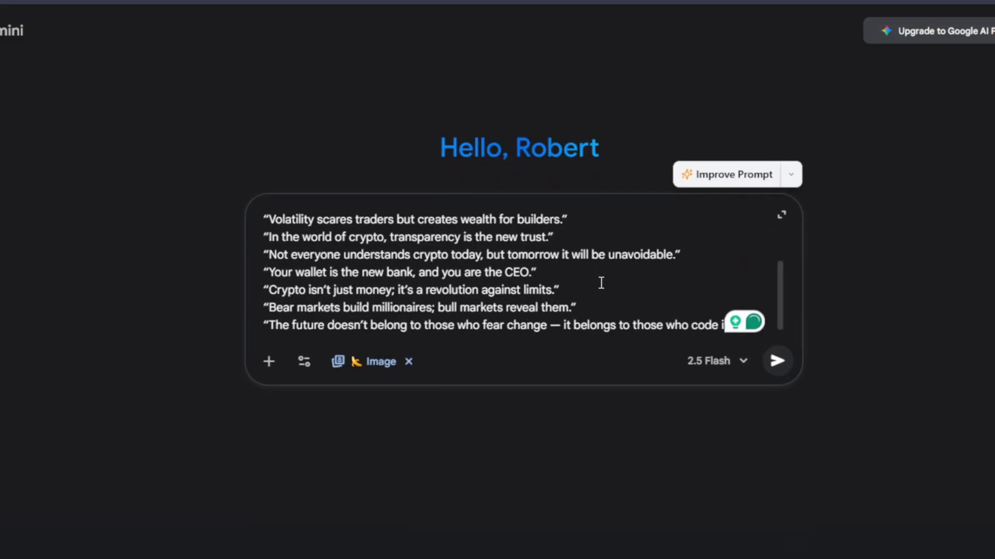
pyautogui.scroll(2, 601, 282)
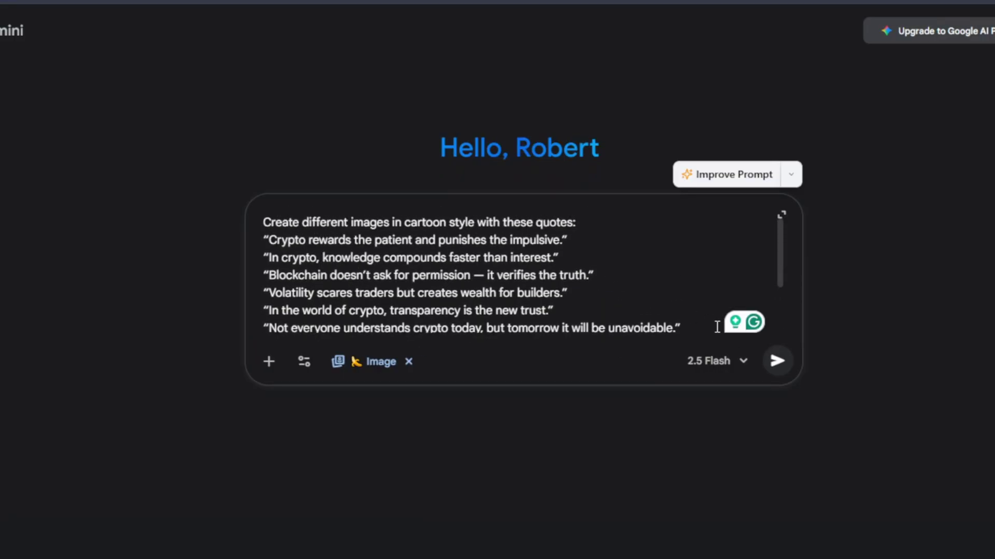
pyautogui.click(777, 361)
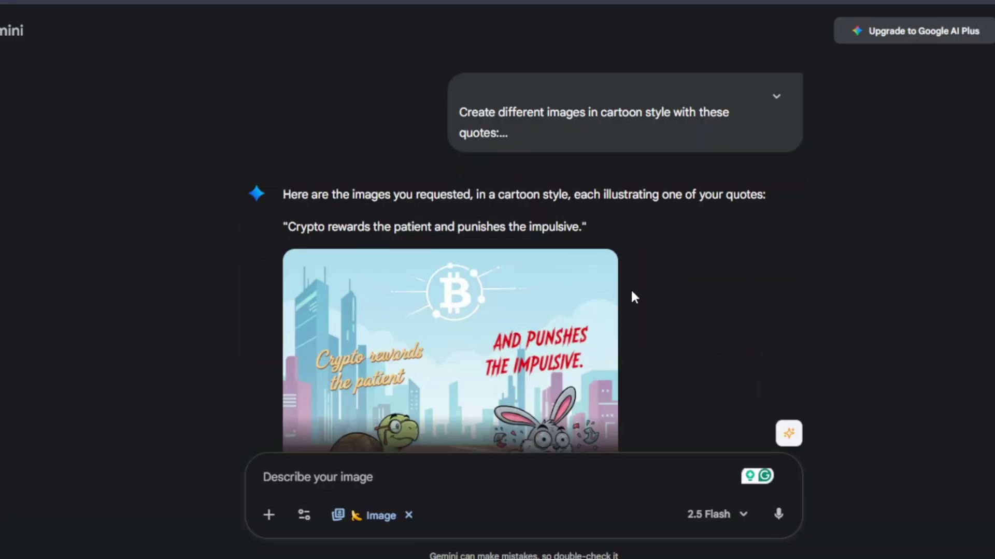
# Look through the generated cartoon quote images and the "continue" follow-ups in the Gemini conversation.
pyautogui.scroll(-7, 598, 299)
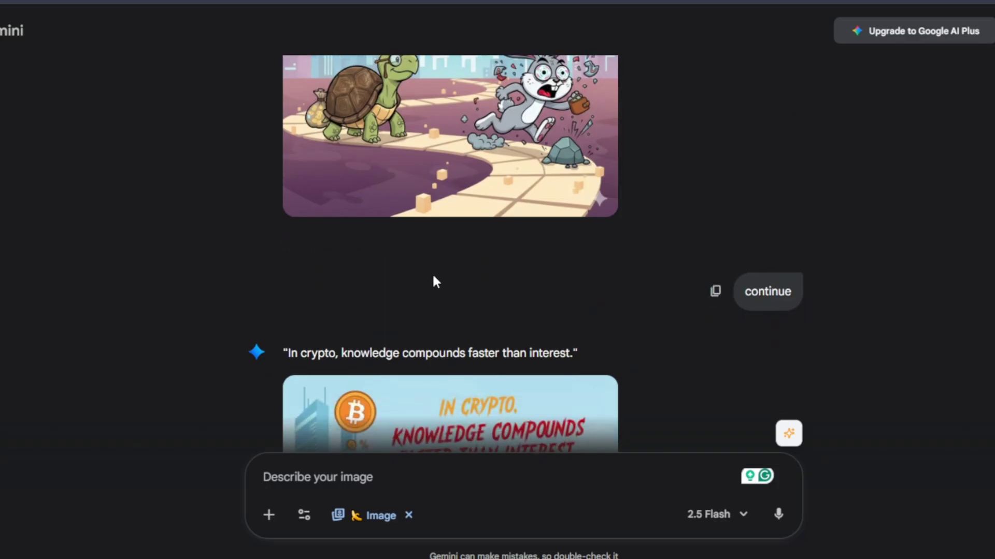
pyautogui.moveTo(475, 259)
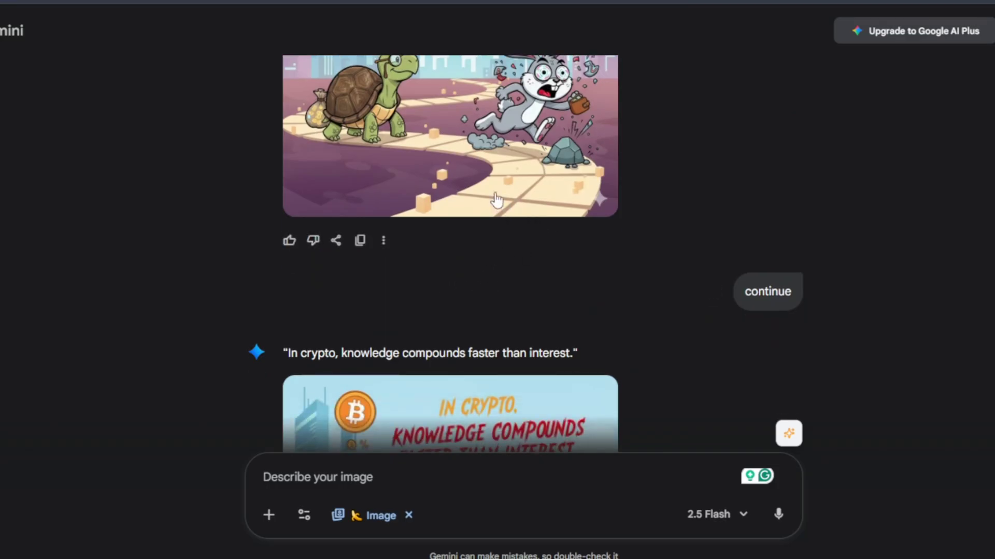
pyautogui.scroll(-3, 462, 251)
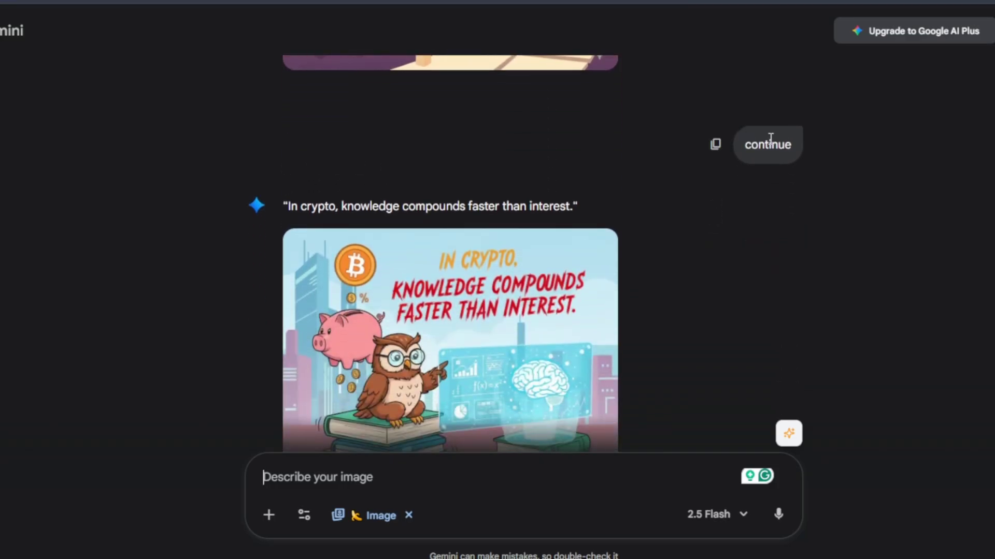
pyautogui.scroll(-2, 413, 231)
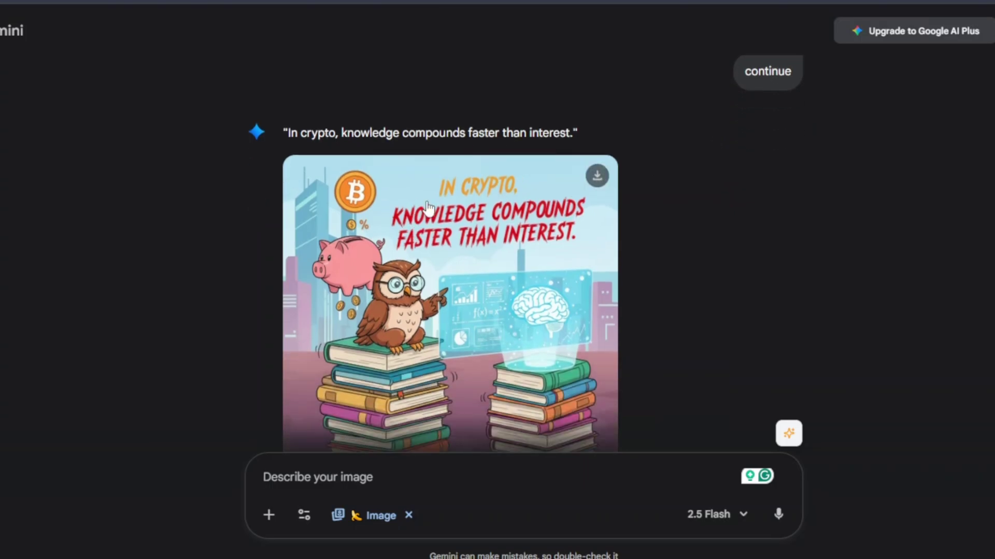
pyautogui.scroll(-5, 389, 259)
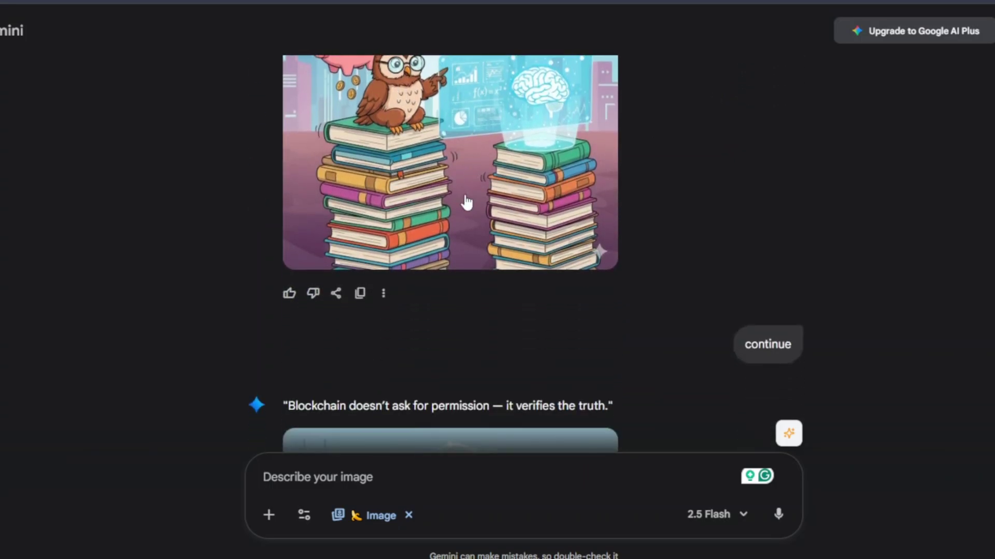
pyautogui.scroll(-2, 453, 228)
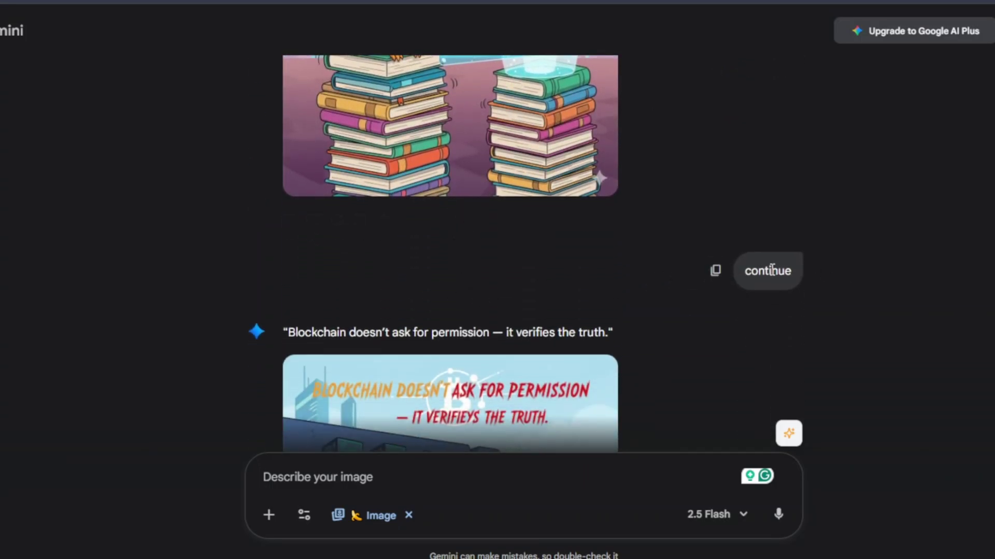
pyautogui.scroll(-2, 549, 285)
pyautogui.scroll(-2, 547, 272)
pyautogui.scroll(-3, 462, 331)
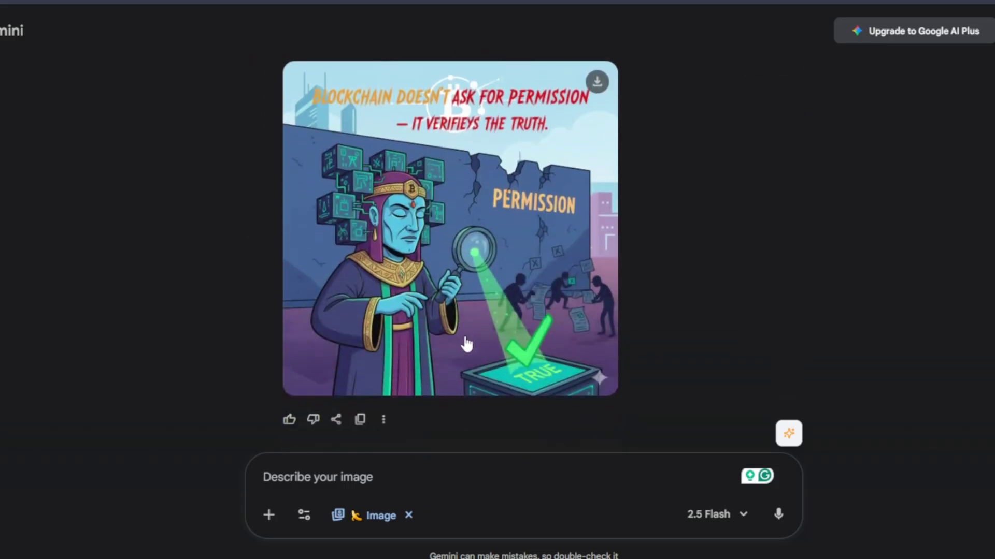
pyautogui.scroll(-2, 469, 342)
pyautogui.scroll(-3, 472, 330)
pyautogui.scroll(-6, 433, 355)
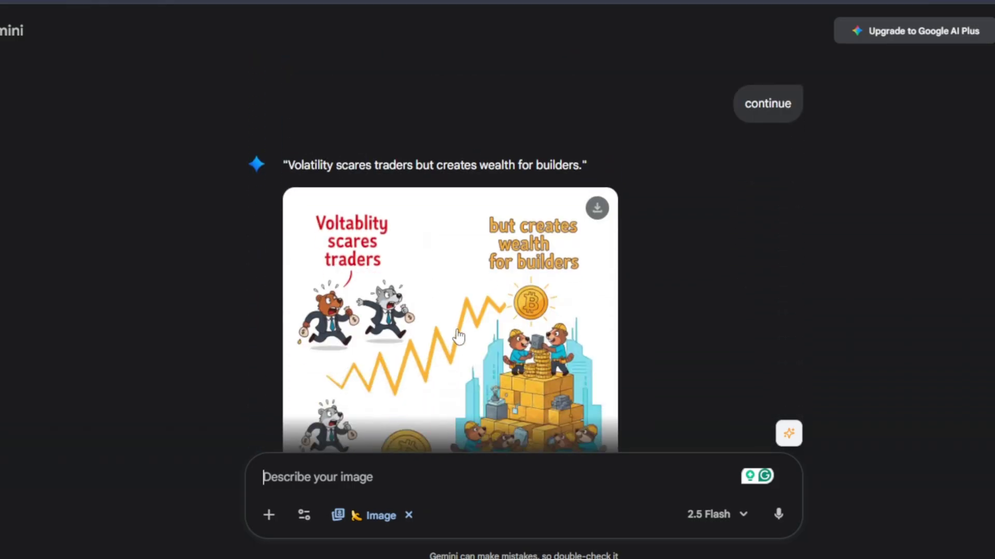
pyautogui.scroll(10, 464, 321)
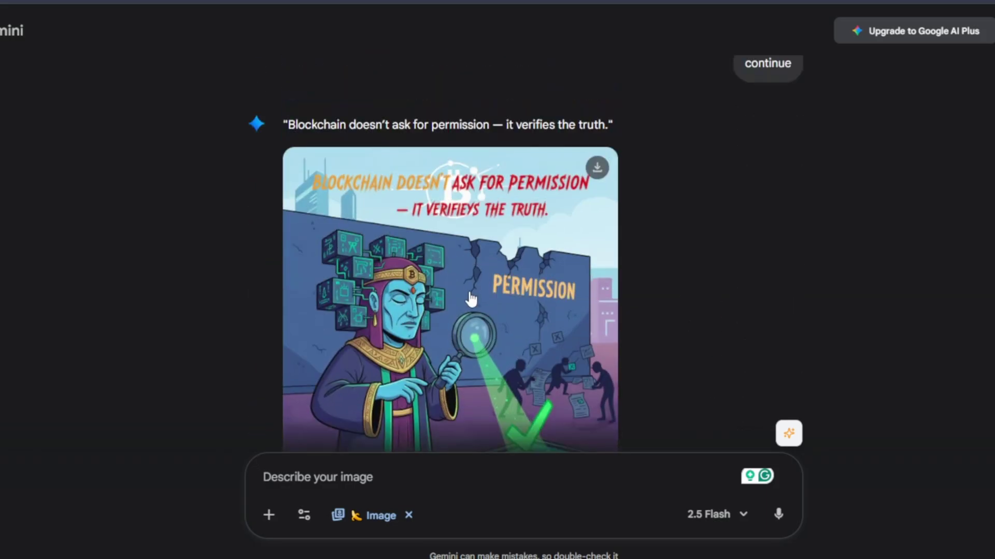
# Return to ChatGPT and request more crypto quotes with the message "give me 10 more".
pyautogui.click(215, 1)
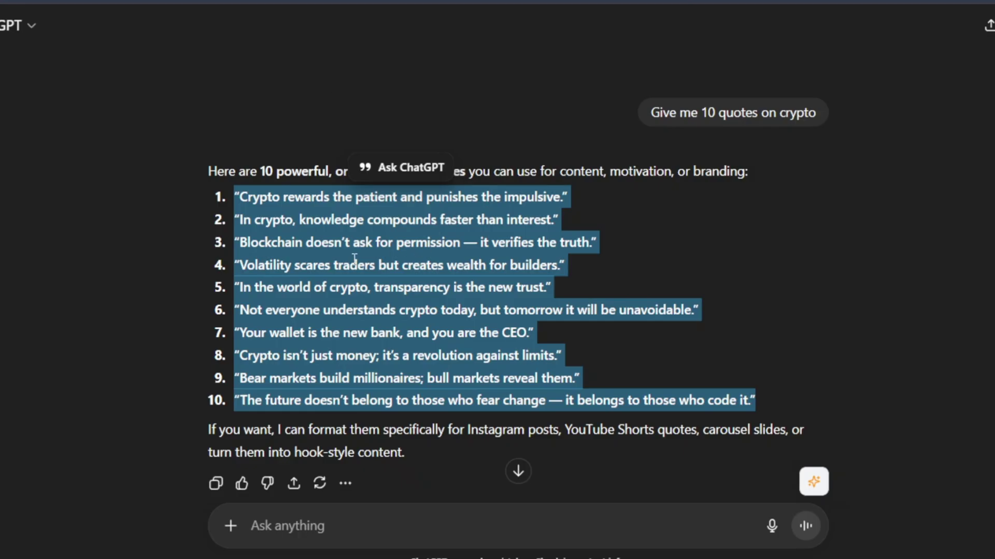
pyautogui.scroll(-2, 369, 483)
pyautogui.click(275, 524)
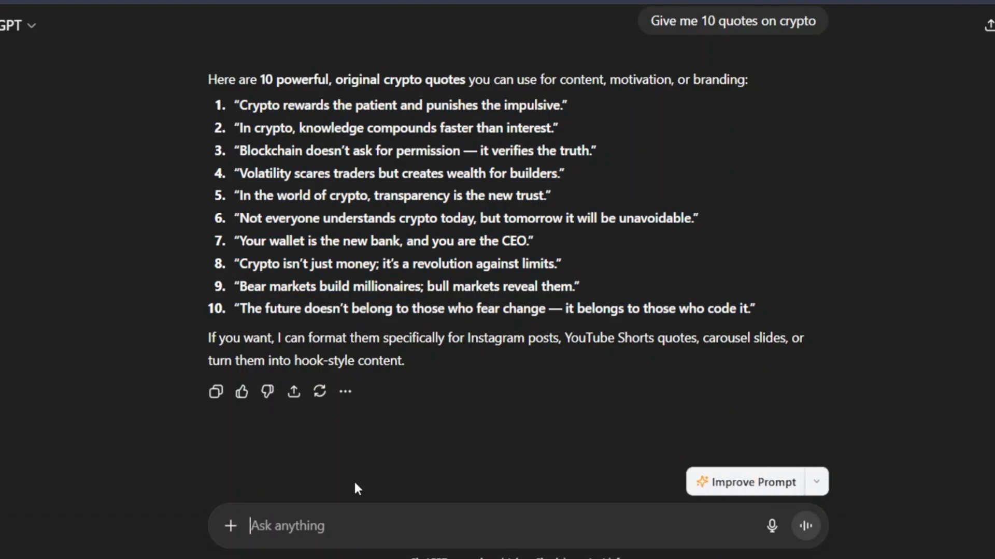
pyautogui.write('give me 10 more')
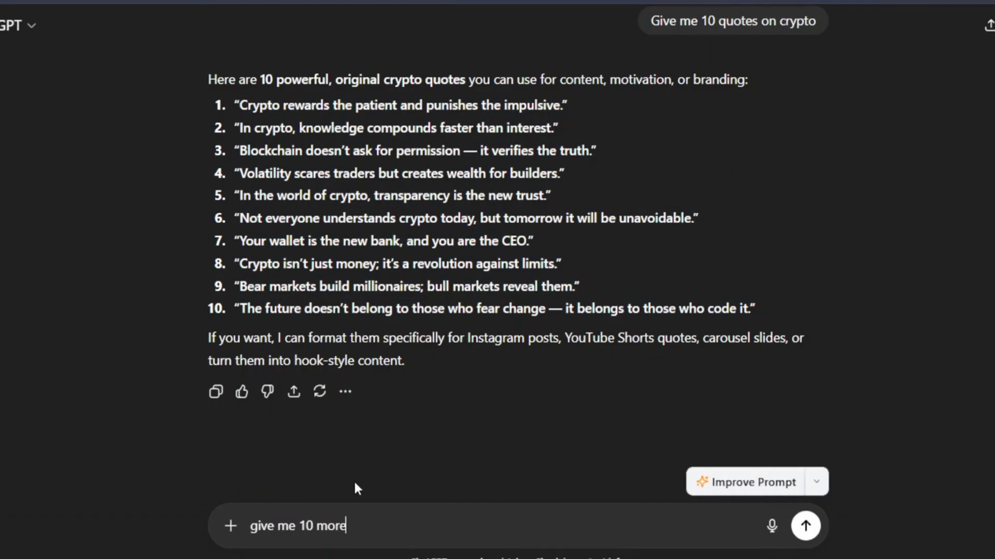
pyautogui.press('Return')
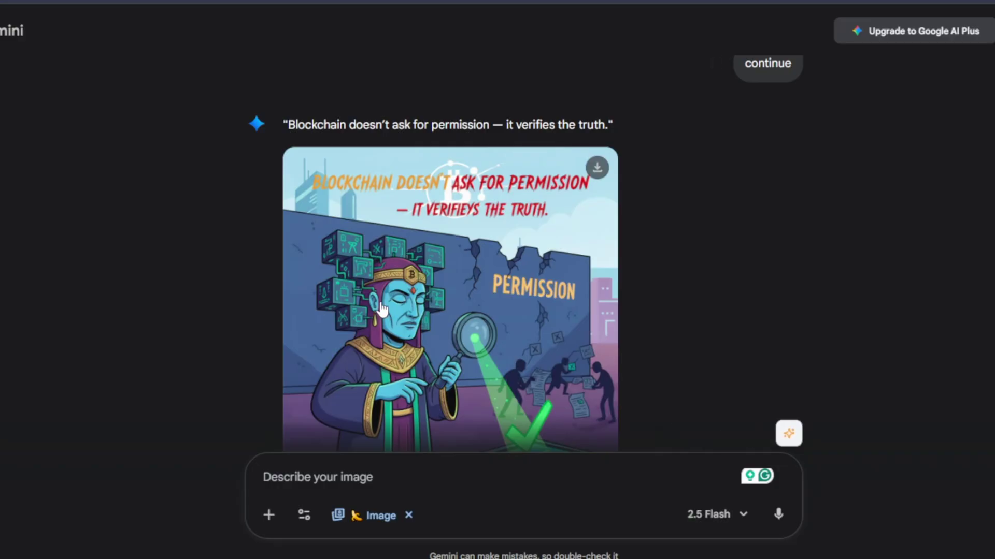
# Go back to Gemini and review the earlier quote images up to the tortoise and rabbit cartoon.
pyautogui.scroll(-2, 372, 381)
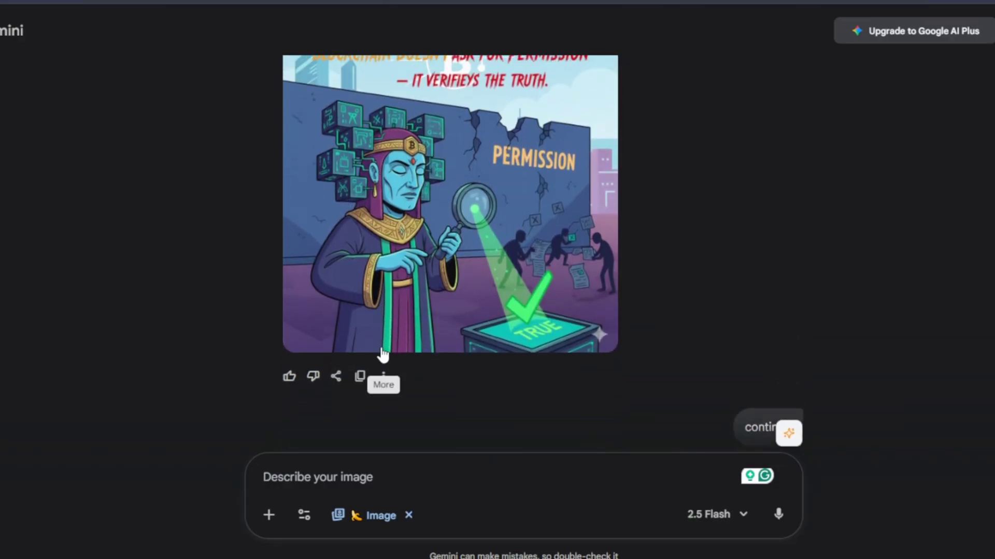
pyautogui.scroll(20, 495, 295)
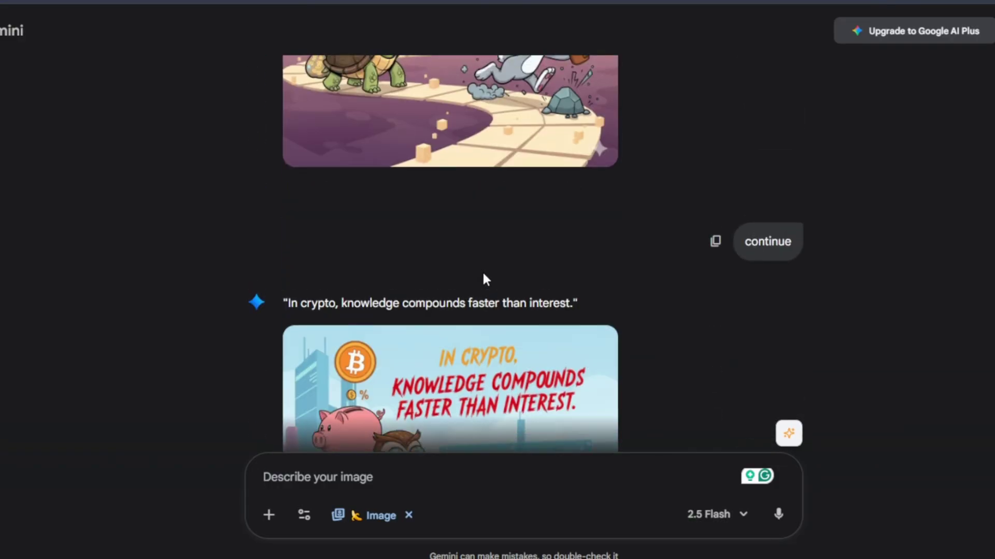
pyautogui.scroll(-1, 496, 278)
pyautogui.scroll(-2, 496, 279)
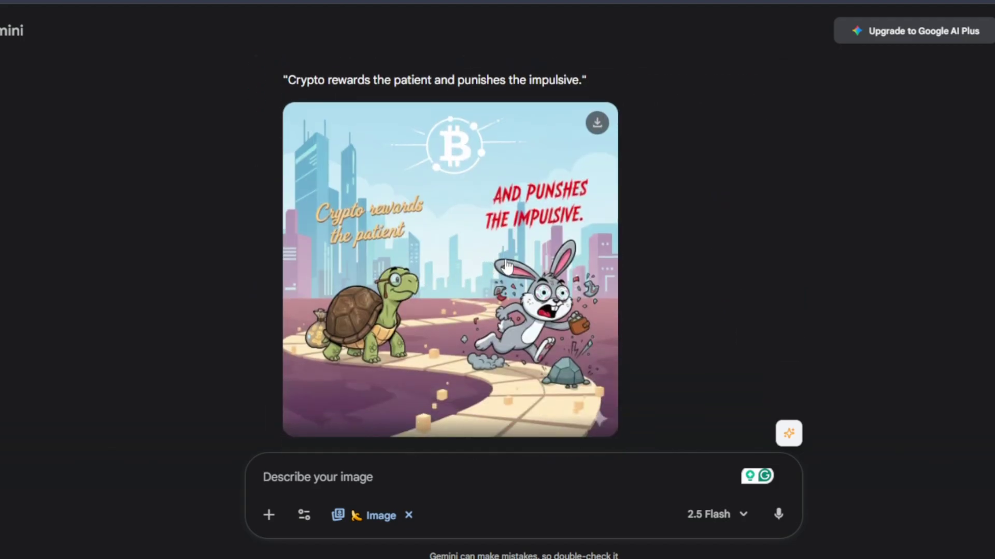
# Download the tortoise and rabbit quote image from Gemini, and look through the For you feed on Threads.
pyautogui.click(597, 124)
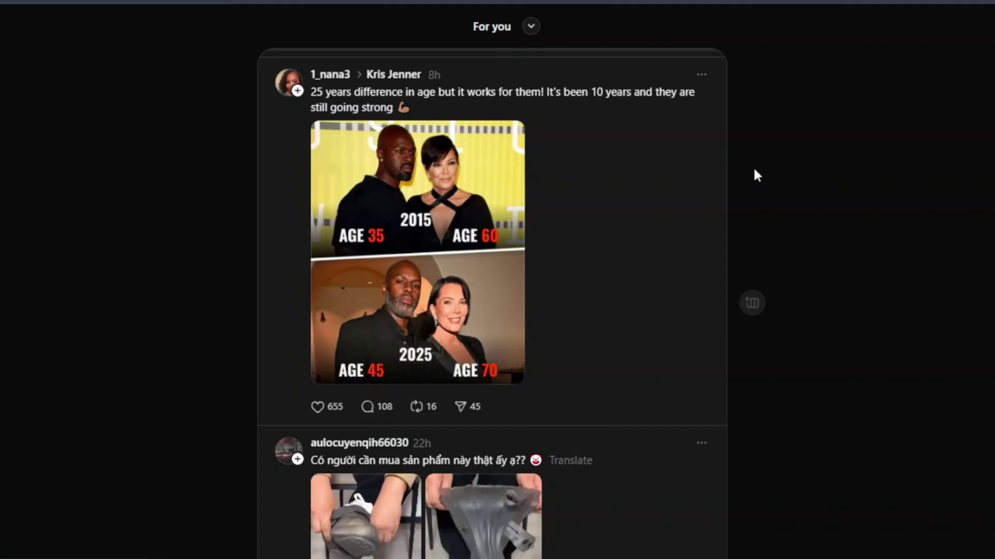
pyautogui.scroll(-4, 741, 197)
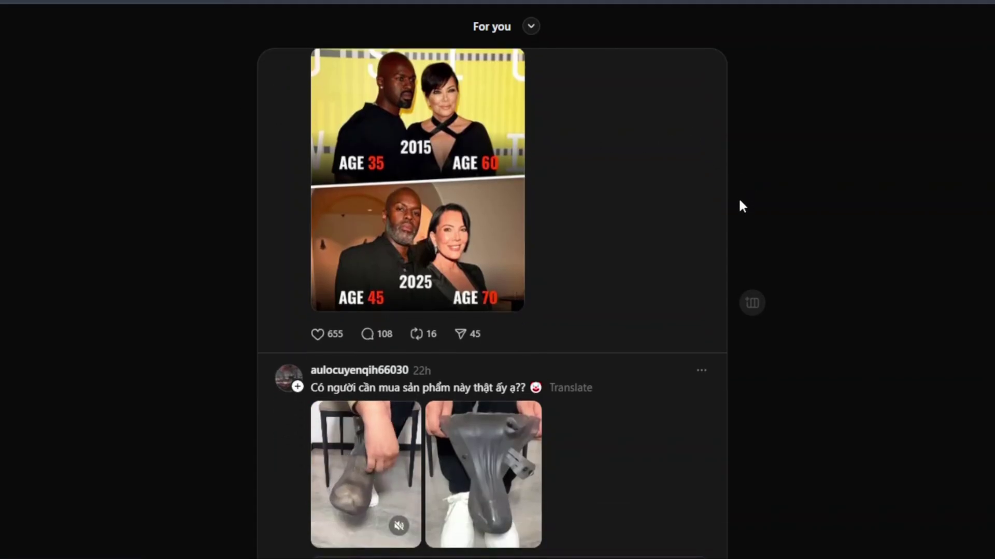
pyautogui.scroll(-4, 744, 206)
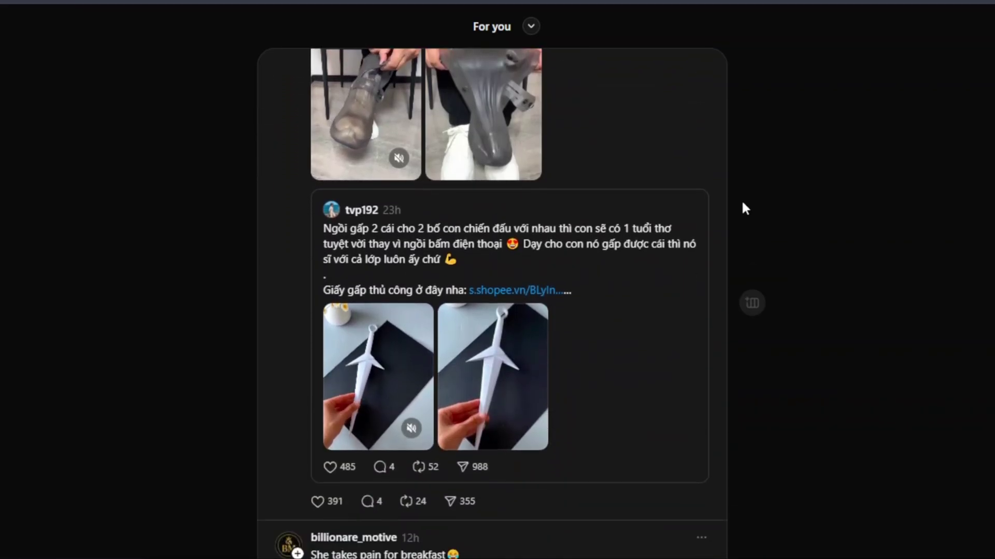
pyautogui.scroll(-7, 745, 207)
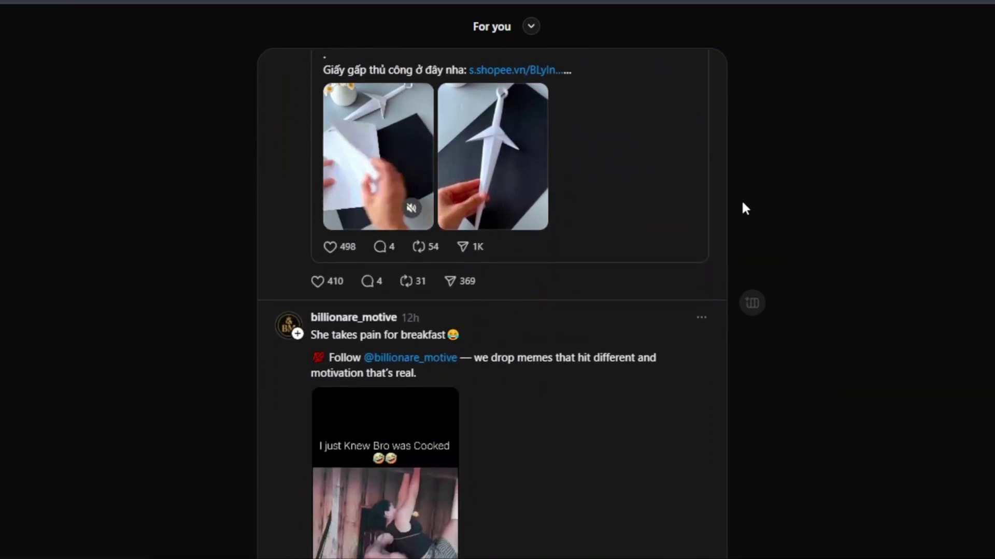
pyautogui.scroll(-1, 742, 206)
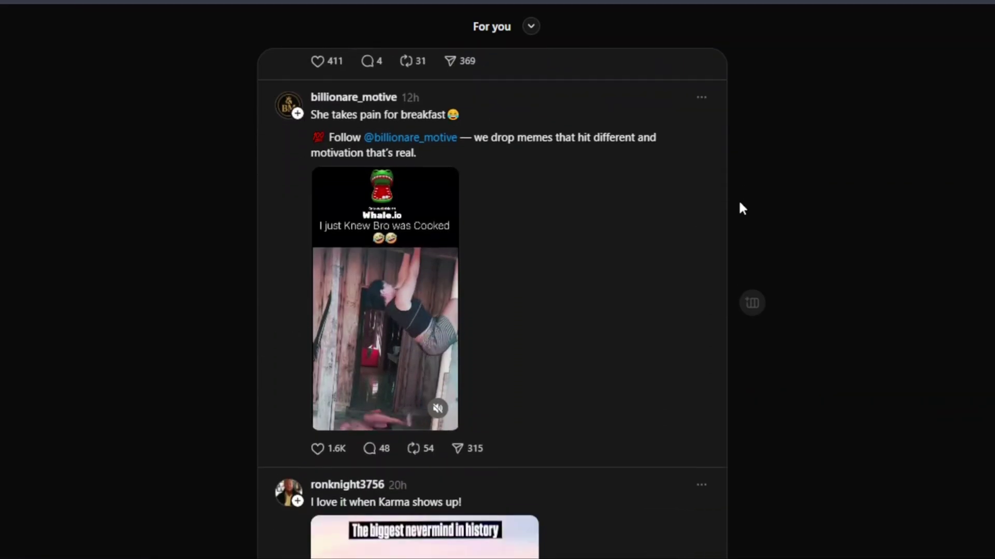
# Start a new thread on Threads and attach the downloaded tortoise and rabbit quote image.
pyautogui.click(940, 532)
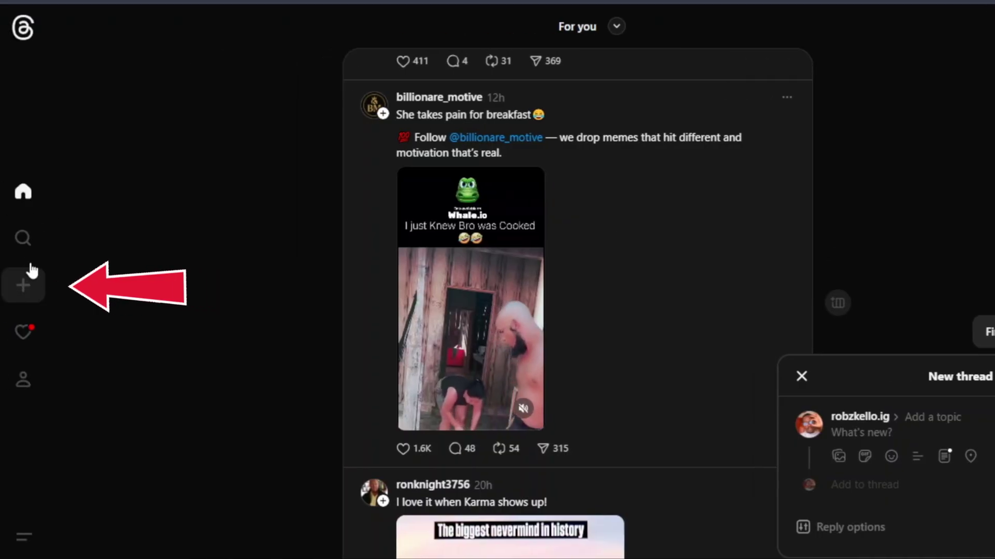
pyautogui.click(24, 286)
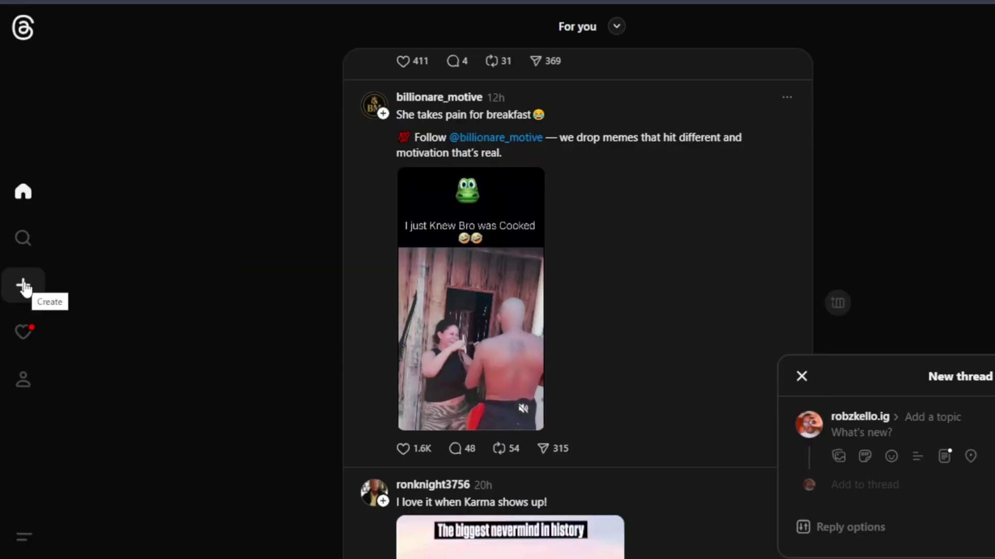
pyautogui.click(24, 286)
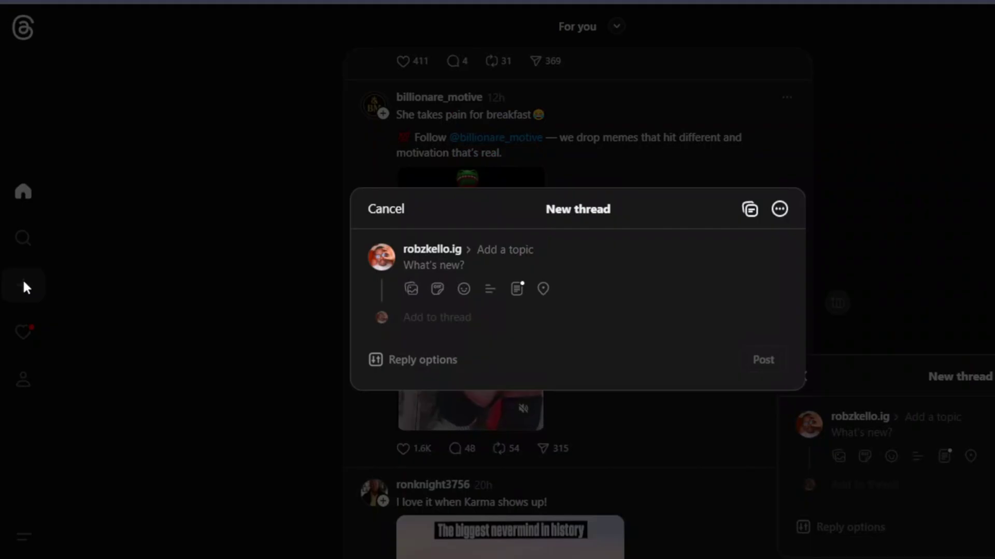
pyautogui.click(411, 289)
pyautogui.click(196, 59)
pyautogui.click(375, 193)
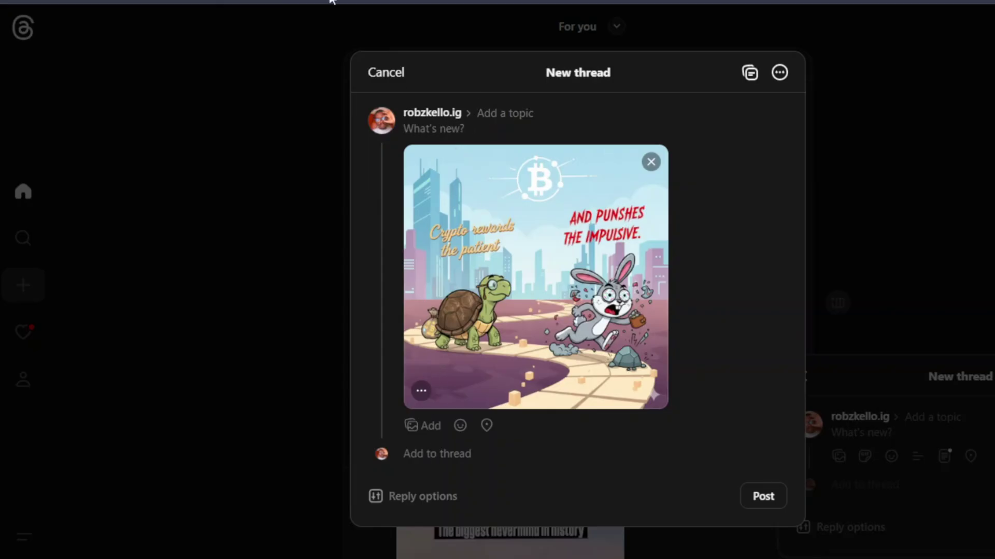
# Copy the quote "Crypto rewards the patient and punishes the impulsive." from ChatGPT into the new thread's caption on Threads.
pyautogui.hotkey('alt', 'Tab')
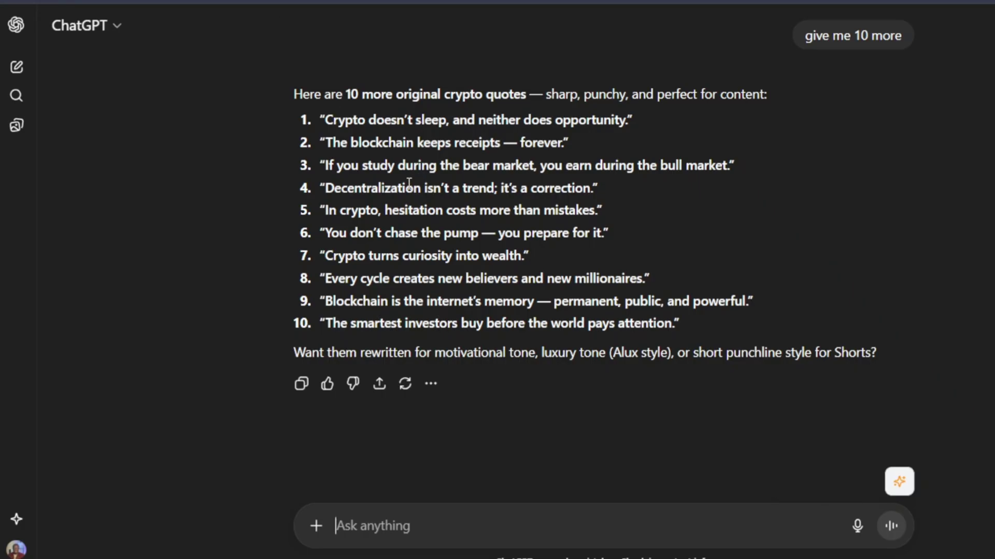
pyautogui.scroll(5, 409, 192)
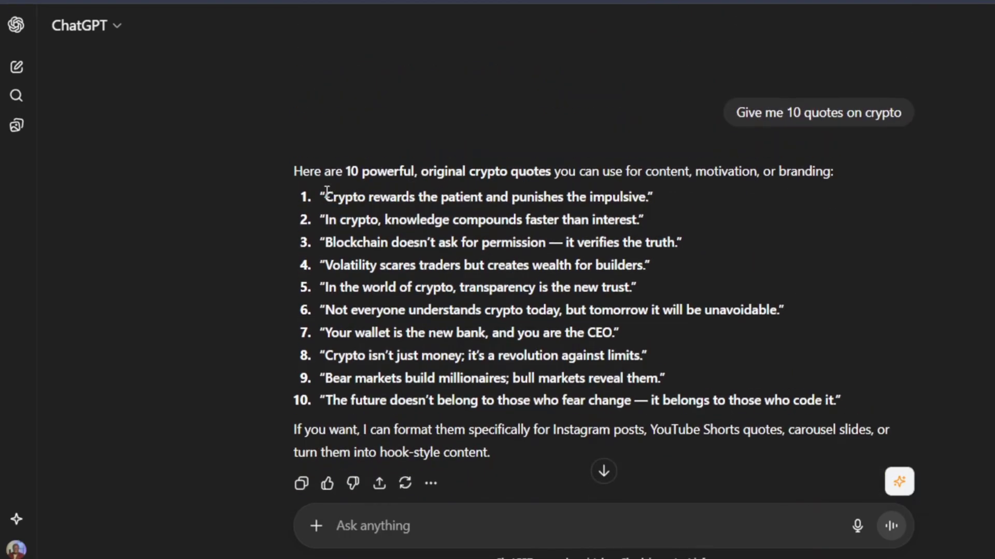
pyautogui.moveTo(324, 197); pyautogui.dragTo(647, 197)
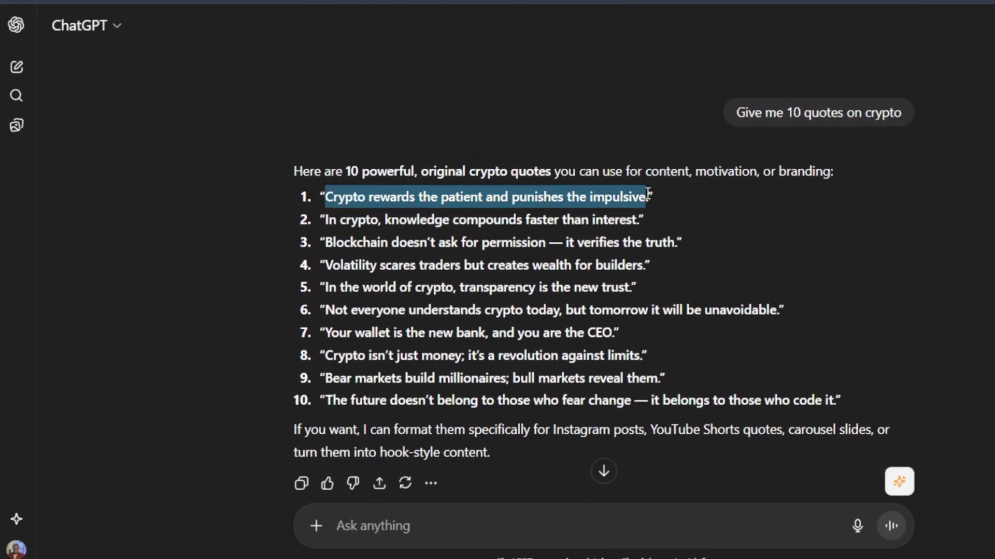
pyautogui.rightClick(464, 199)
pyautogui.click(538, 218)
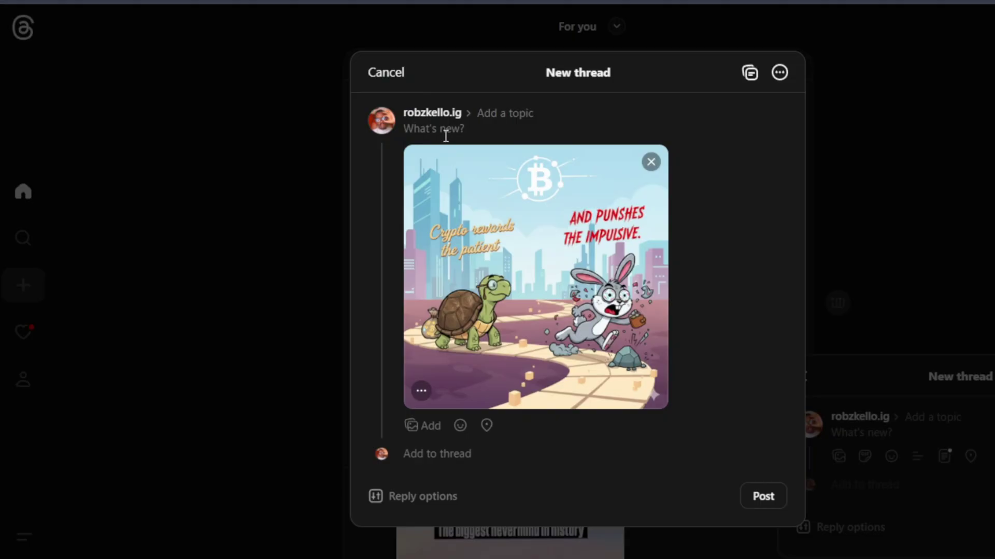
pyautogui.rightClick(445, 136)
pyautogui.click(482, 289)
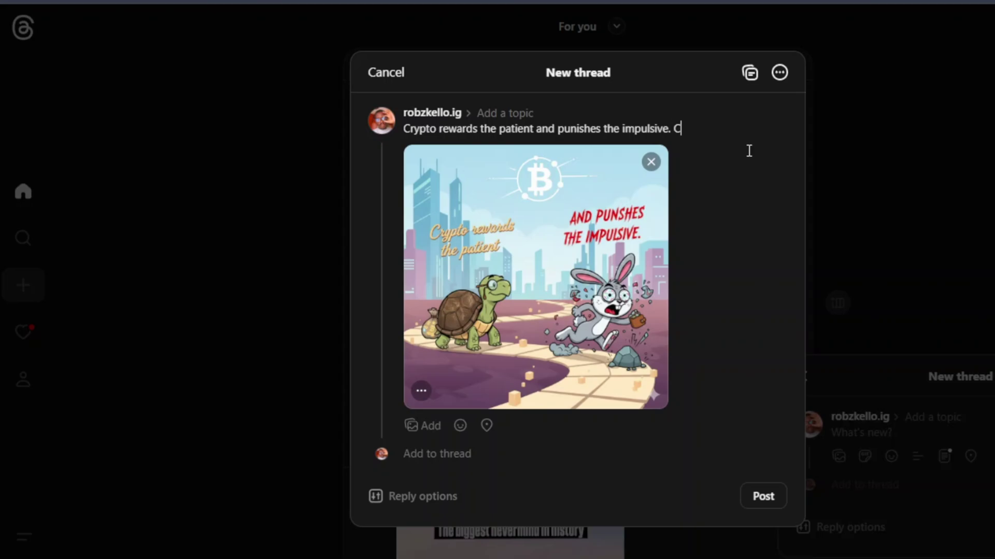
# Extend the thread's caption with "Comment 'crypto' for investment strategies" after the quote.
pyautogui.write("omment 'crypto' fo")
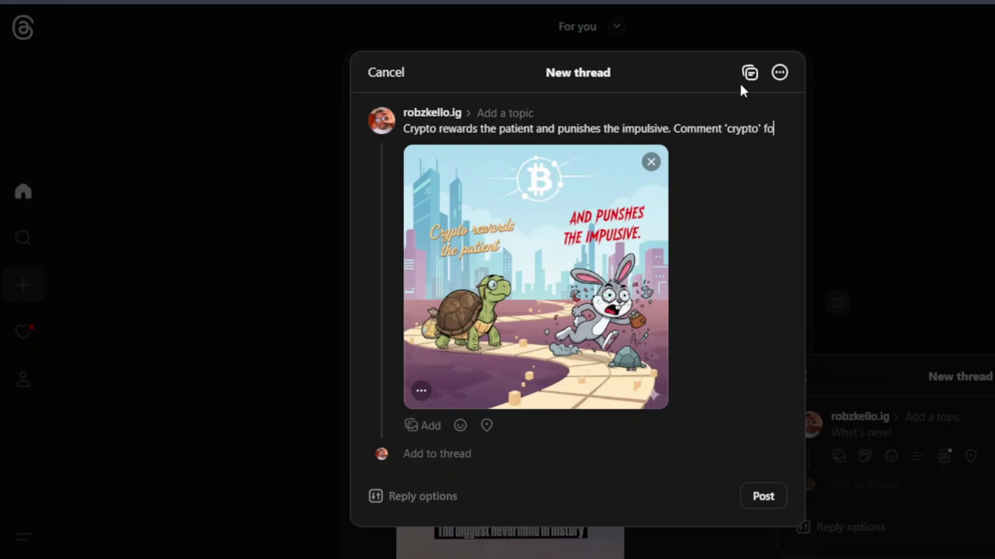
pyautogui.write('r in')
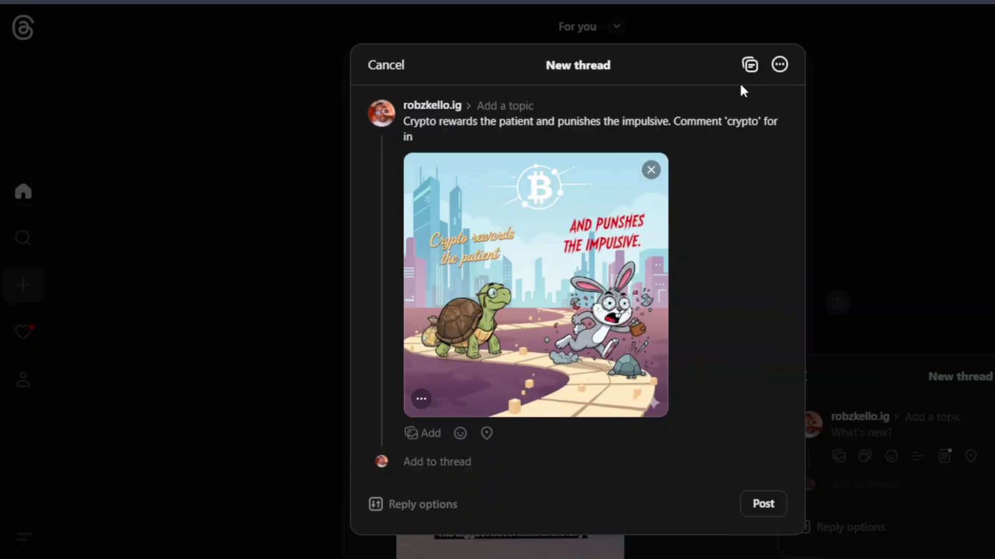
pyautogui.write('vestment strategi')
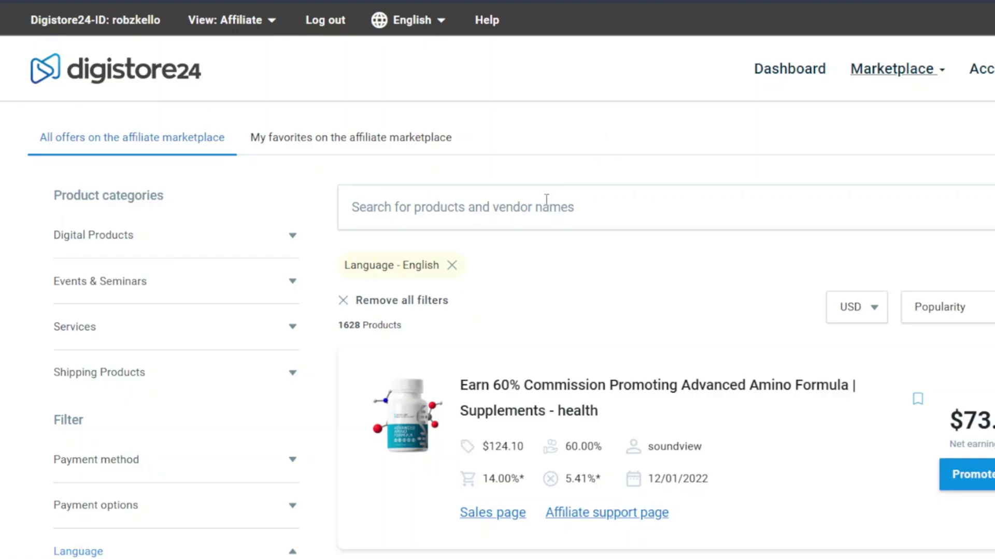
# Search the Digistore24 affiliate marketplace for "crypto" and look through the product offers.
pyautogui.click(530, 214)
pyautogui.write('crypto')
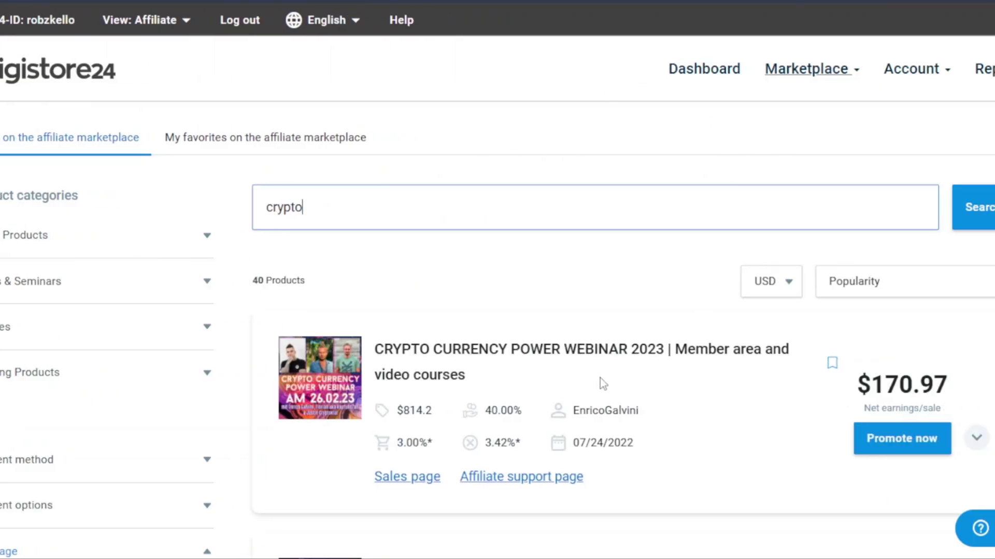
pyautogui.scroll(-1, 685, 377)
pyautogui.scroll(-10, 557, 409)
pyautogui.scroll(-10, 508, 416)
pyautogui.scroll(20, 507, 417)
pyautogui.scroll(4, 503, 418)
pyautogui.scroll(-2, 590, 428)
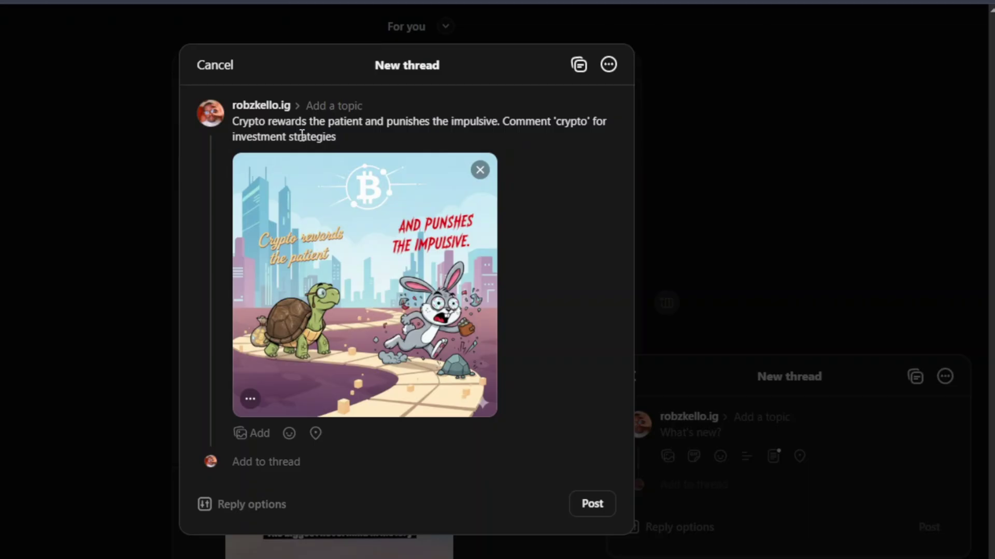
# Return to the Threads draft and add "with video courses" to the end of the caption.
pyautogui.write('with video courses')
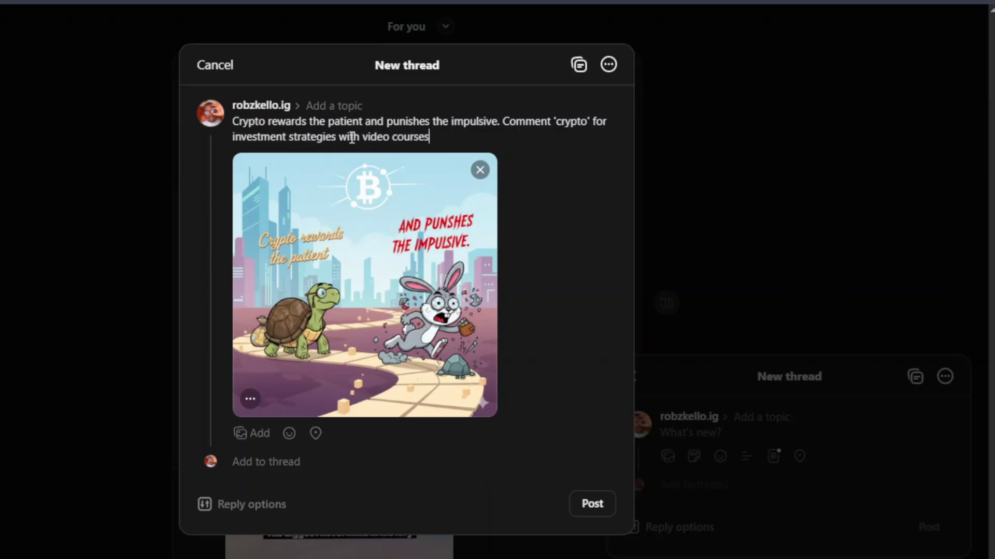
pyautogui.hotkey('ctrl', 'z')
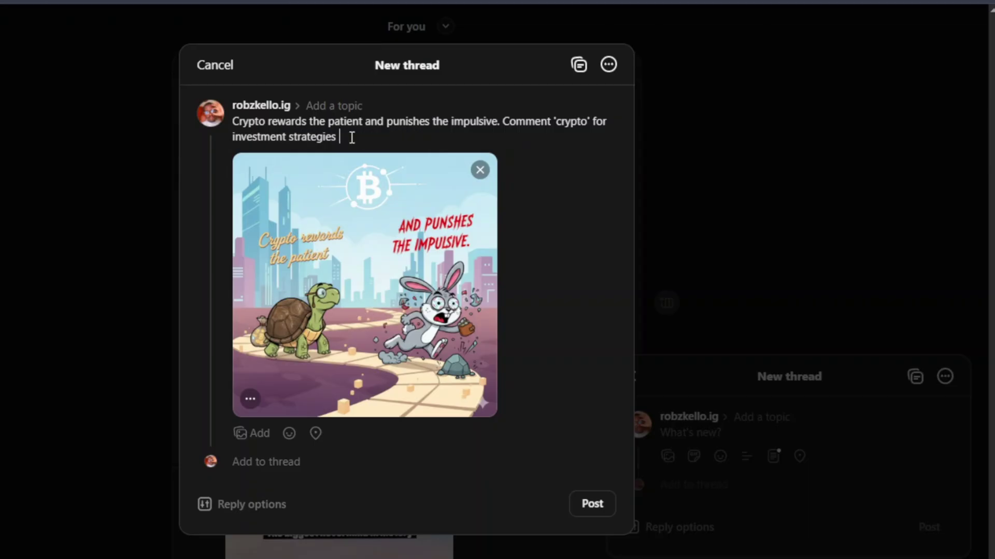
pyautogui.hotkey('ctrl', 'y')
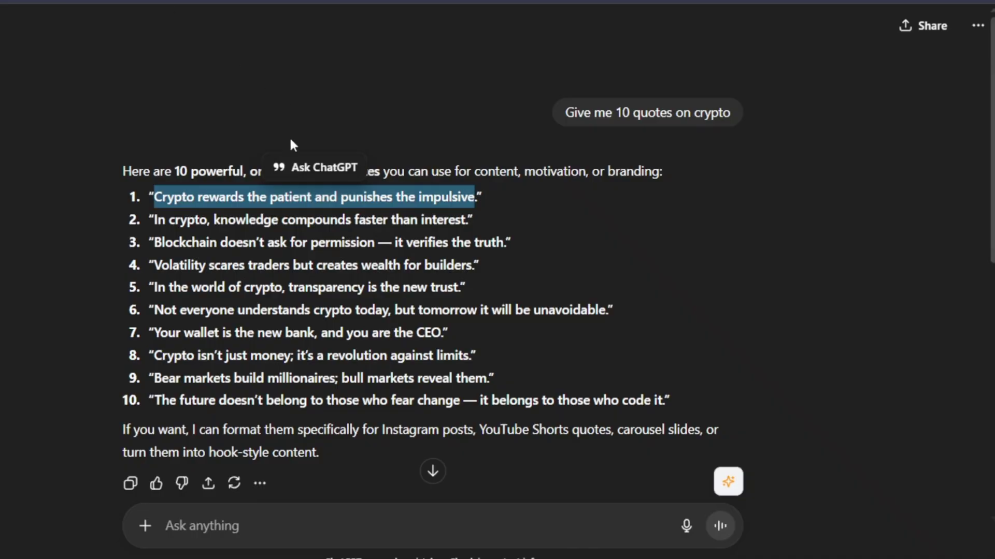
# Review the first ten quotes in ChatGPT and the matching cartoon images in the Gemini conversation.
pyautogui.click(277, 214)
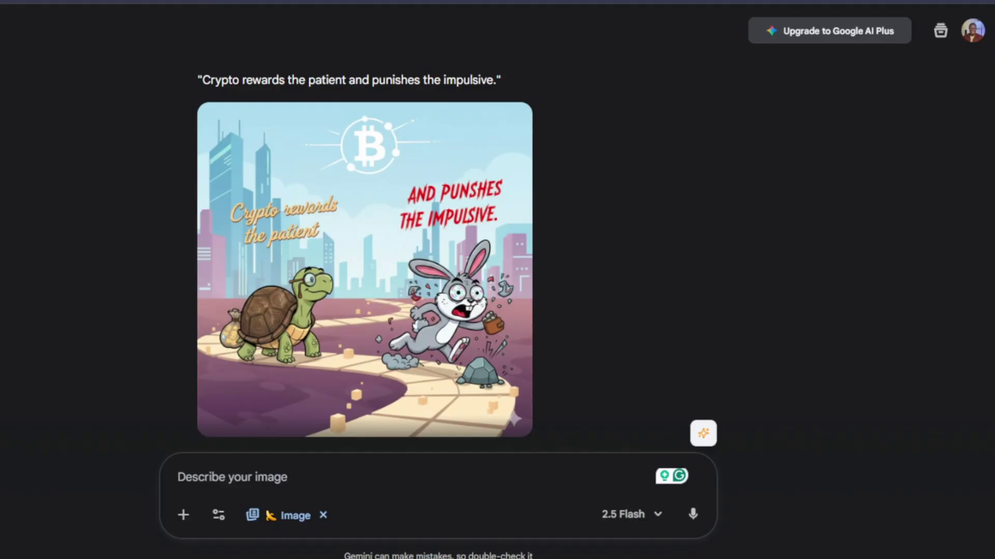
pyautogui.moveTo(256, 303)
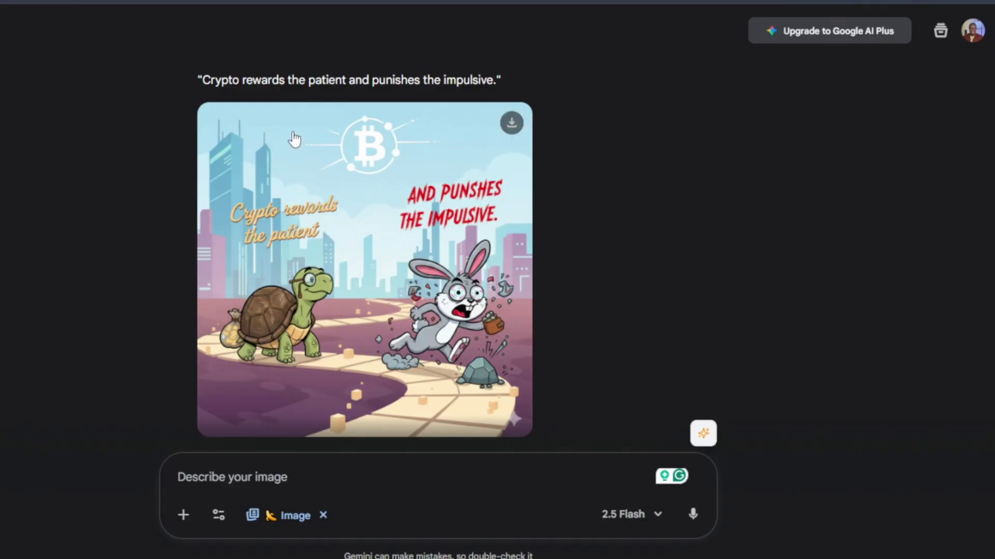
pyautogui.scroll(3, 291, 140)
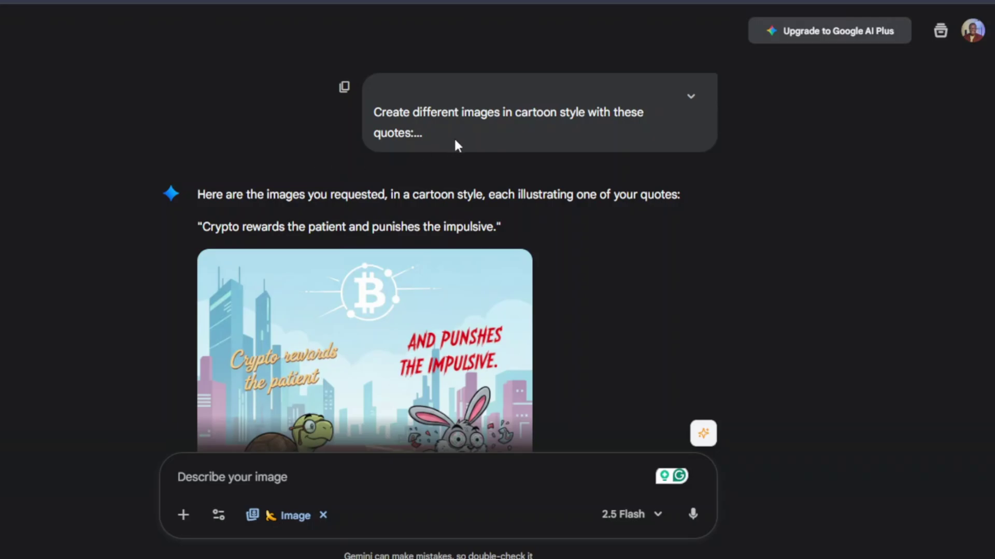
pyautogui.scroll(-10, 435, 215)
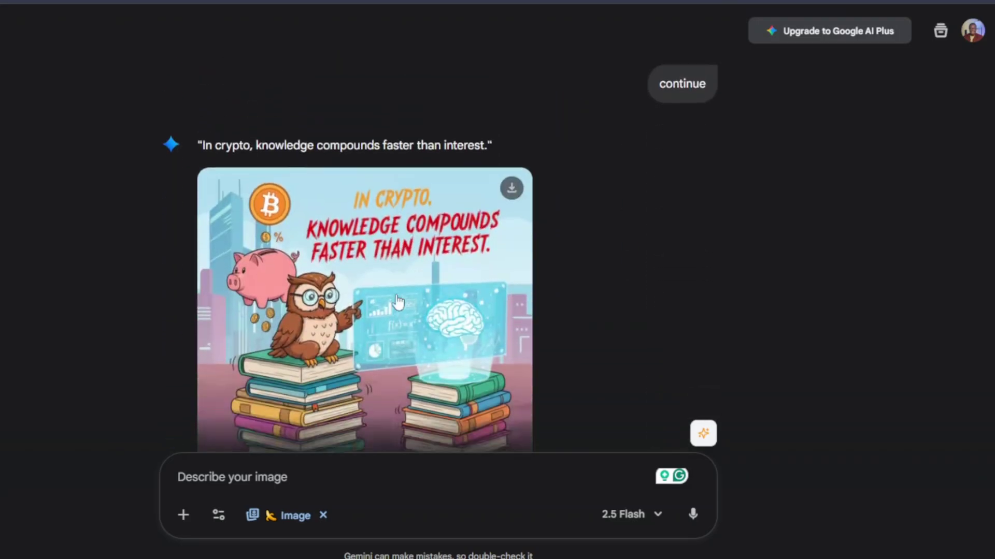
pyautogui.scroll(-2, 392, 302)
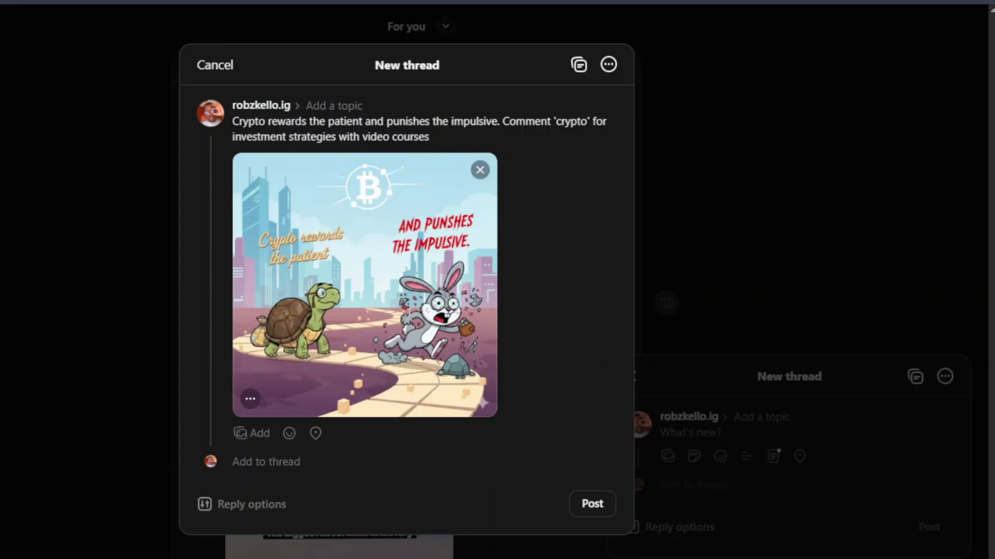
# Check the draft caption on Threads, and go back to Digistore24 to compare the crypto offers' earnings and promotion options.
pyautogui.moveTo(570, 123); pyautogui.dragTo(575, 126)
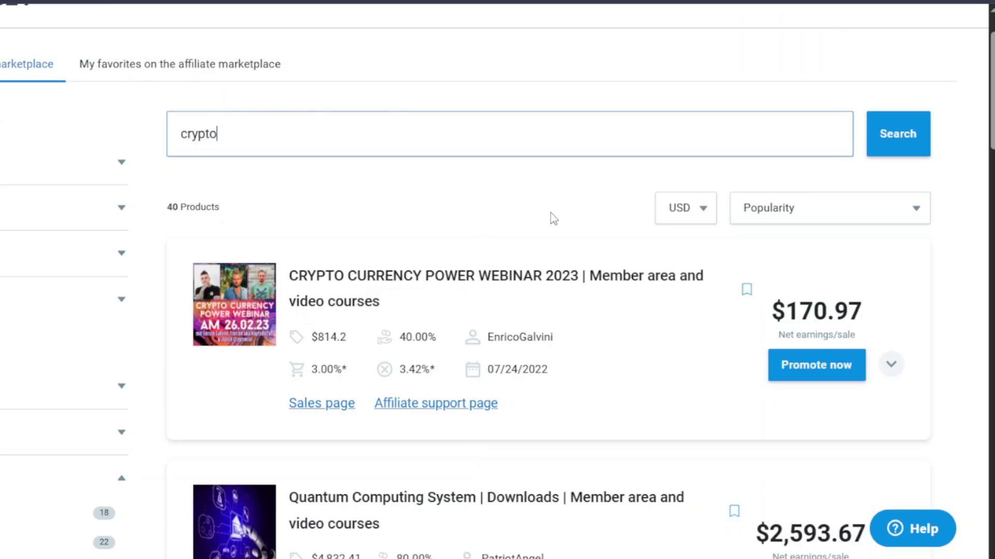
pyautogui.scroll(-3, 549, 299)
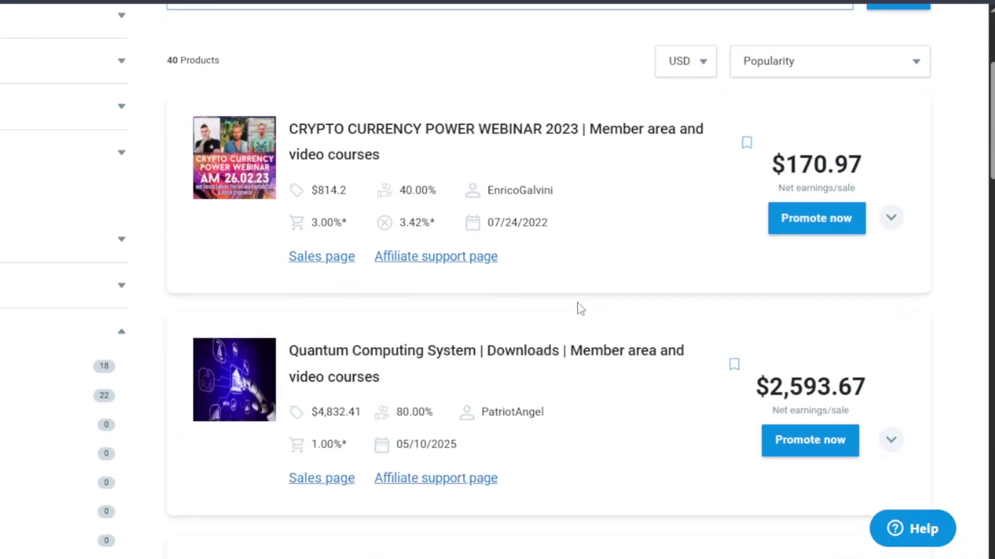
pyautogui.scroll(2, 493, 213)
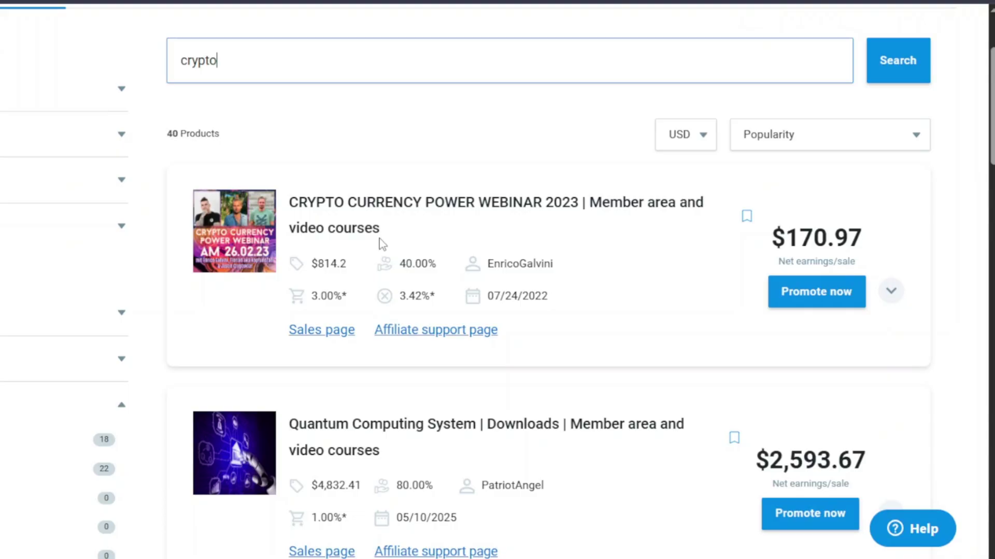
pyautogui.scroll(-7, 275, 251)
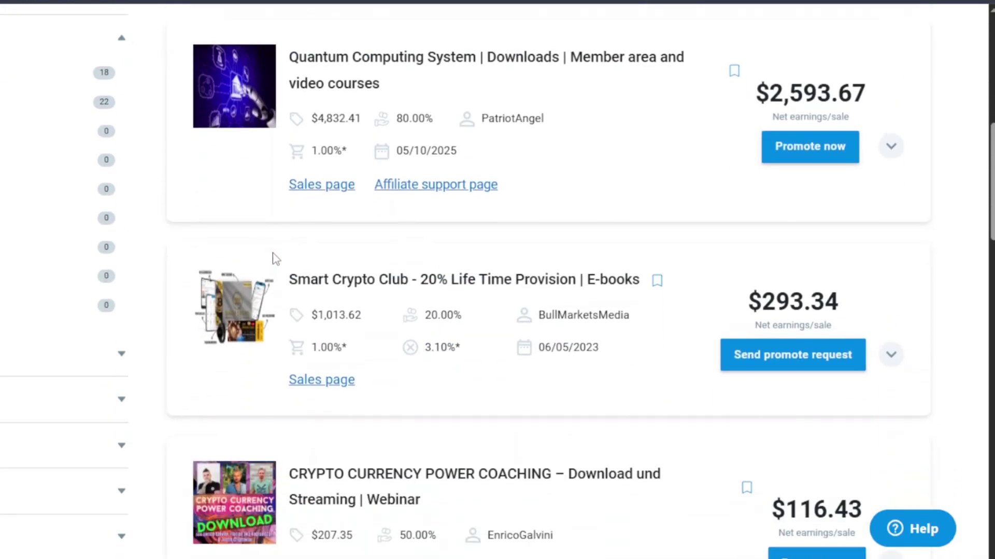
pyautogui.scroll(-3, 275, 257)
pyautogui.scroll(-1, 271, 255)
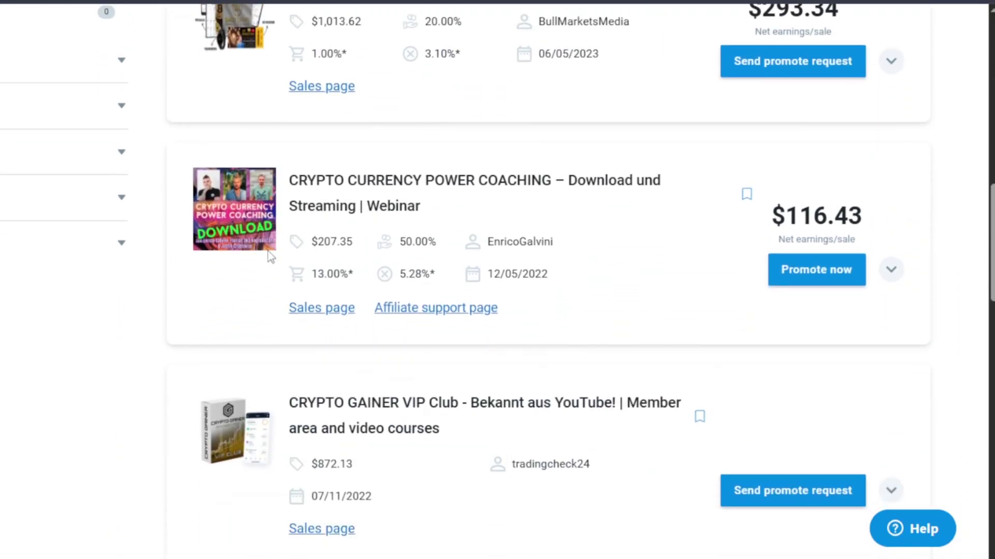
pyautogui.scroll(-4, 269, 256)
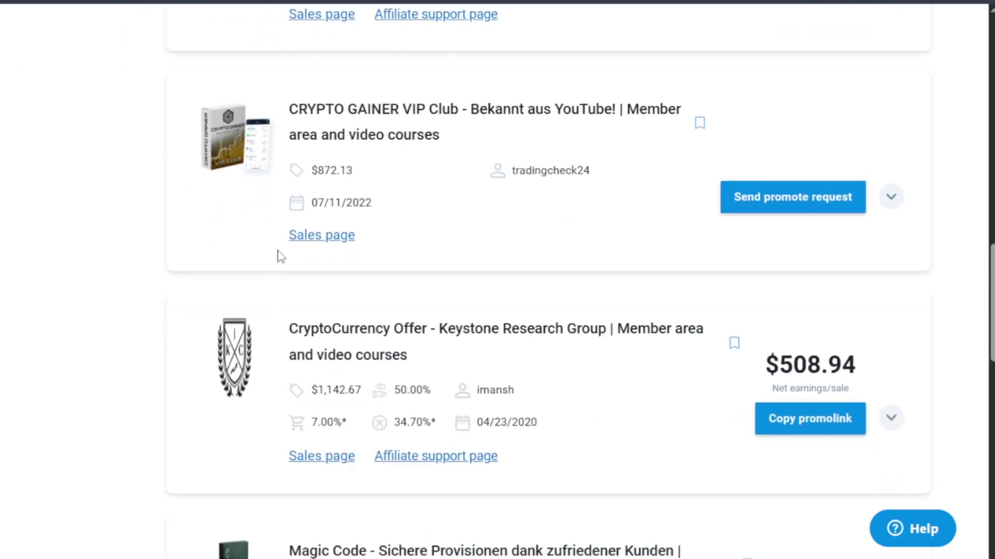
pyautogui.scroll(-1, 396, 282)
pyautogui.scroll(12, 461, 309)
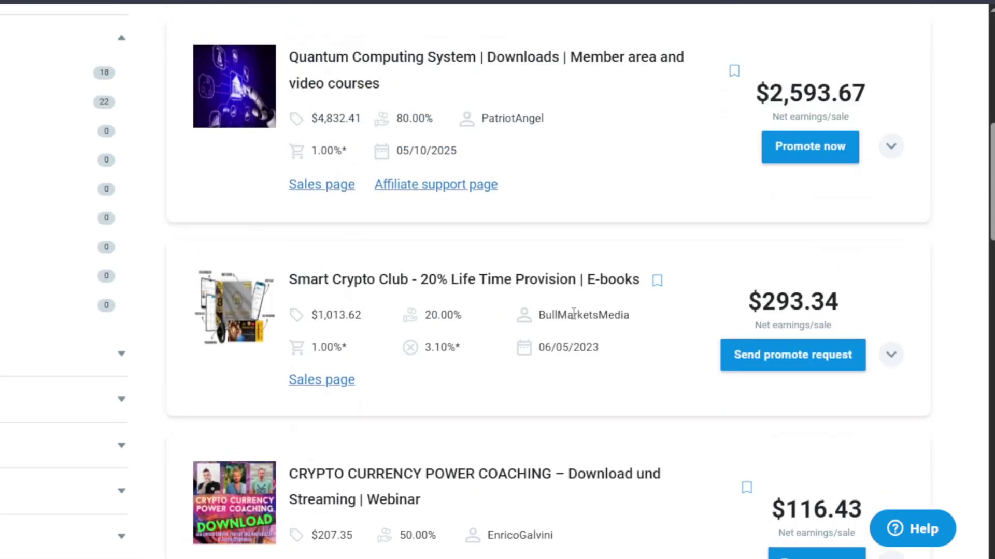
pyautogui.scroll(7, 574, 314)
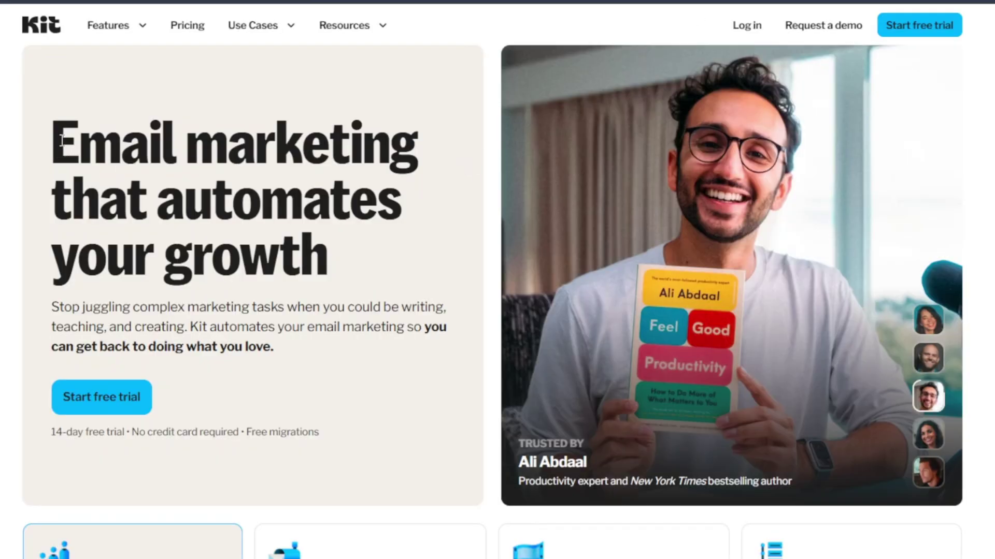
# Look through Kit's home page, from the email marketing headline to the feature overview and creator testimonials.
pyautogui.moveTo(55, 139); pyautogui.dragTo(430, 160)
pyautogui.click(426, 178)
pyautogui.scroll(-7, 424, 176)
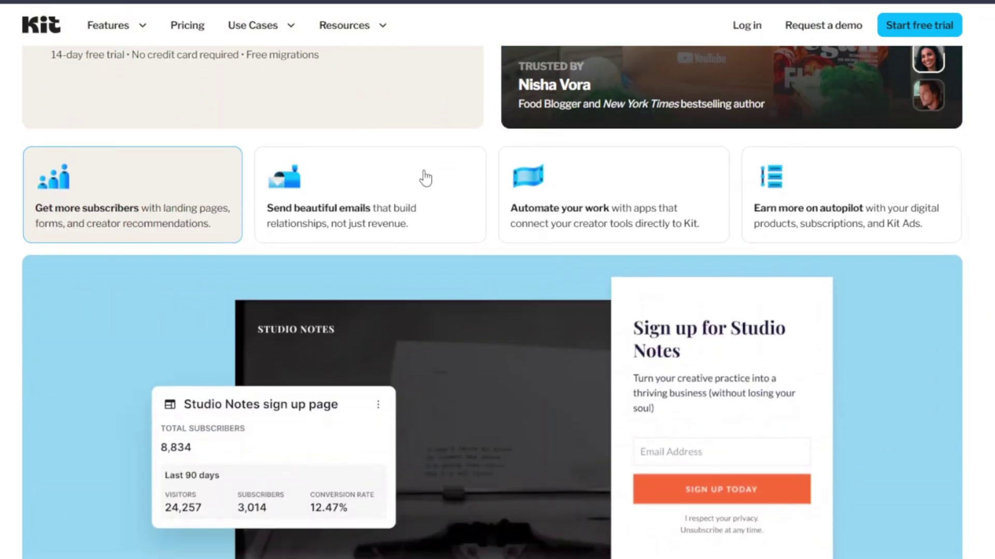
pyautogui.scroll(-15, 426, 178)
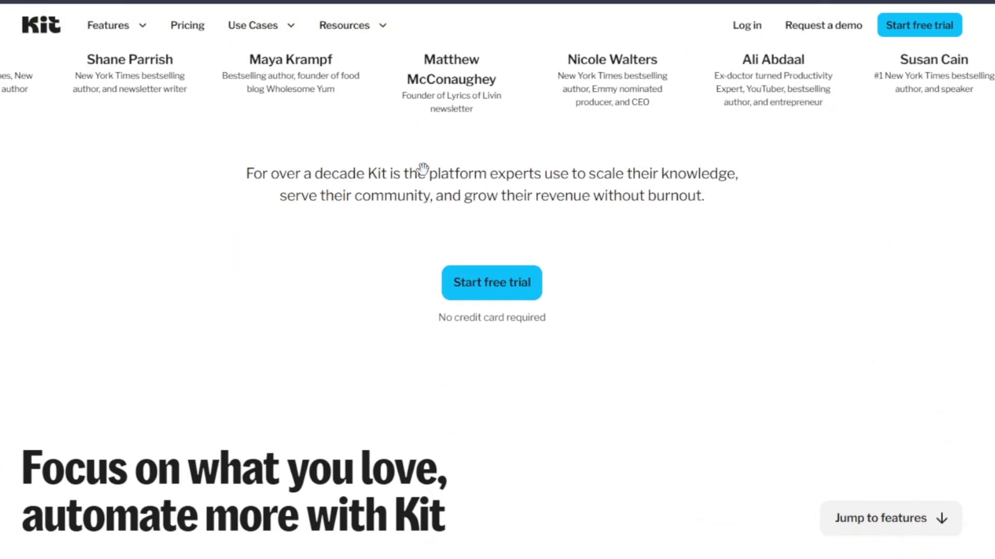
pyautogui.scroll(20, 425, 171)
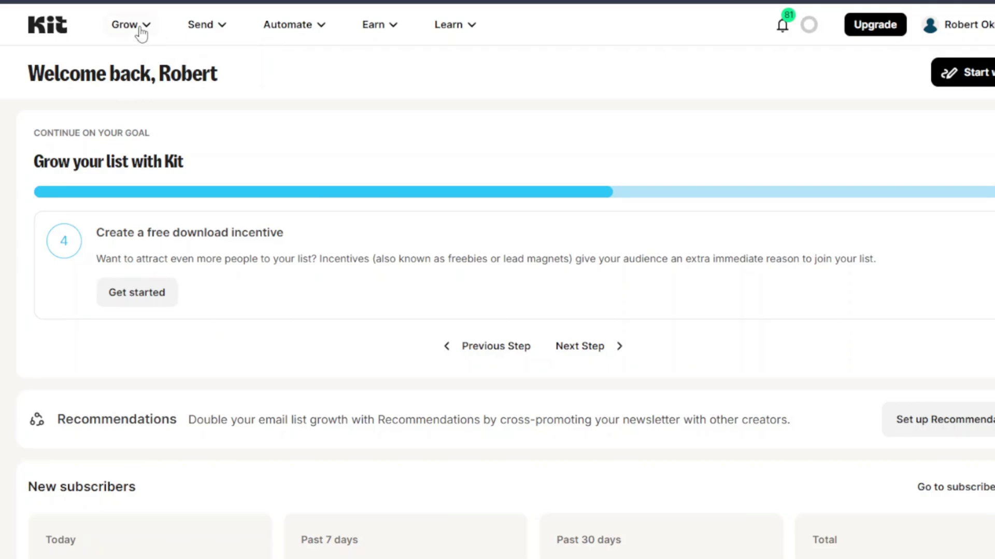
# Go to Landing Pages & Forms in the Kit account and start creating a new landing page.
pyautogui.click(141, 32)
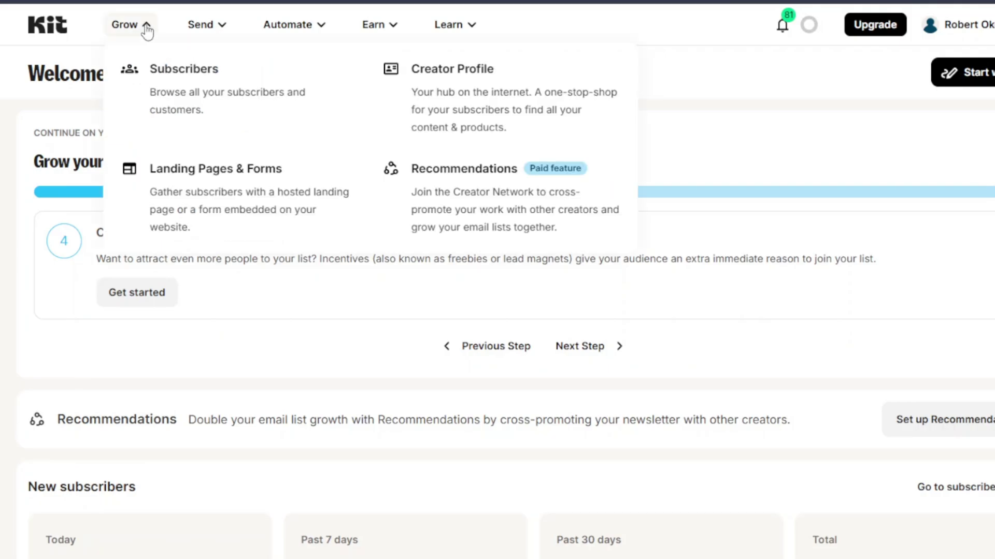
pyautogui.click(274, 210)
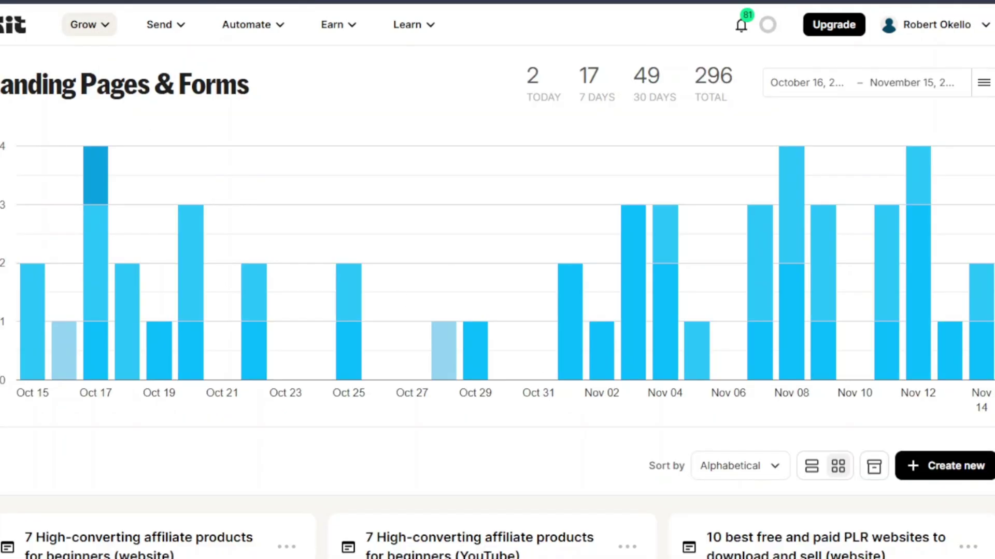
pyautogui.click(932, 468)
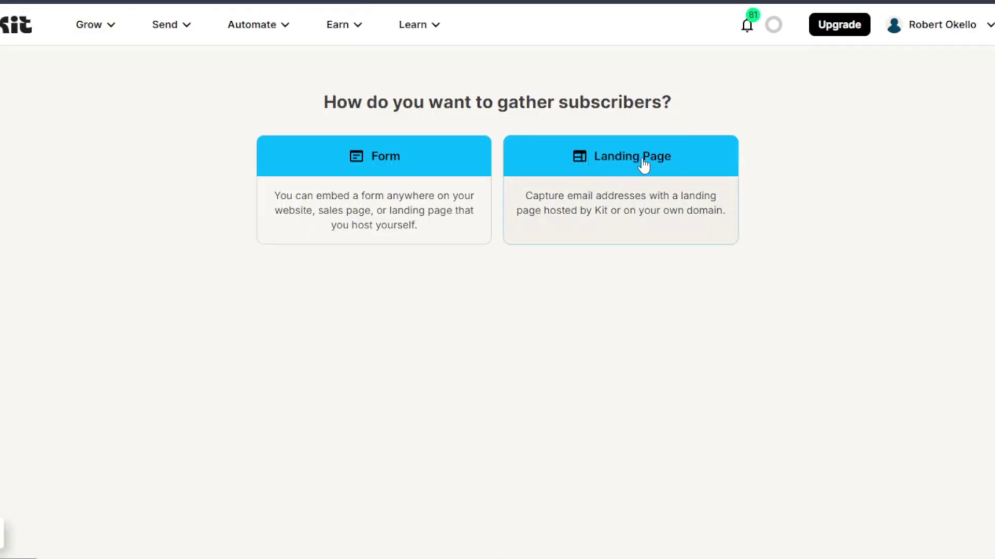
pyautogui.click(643, 165)
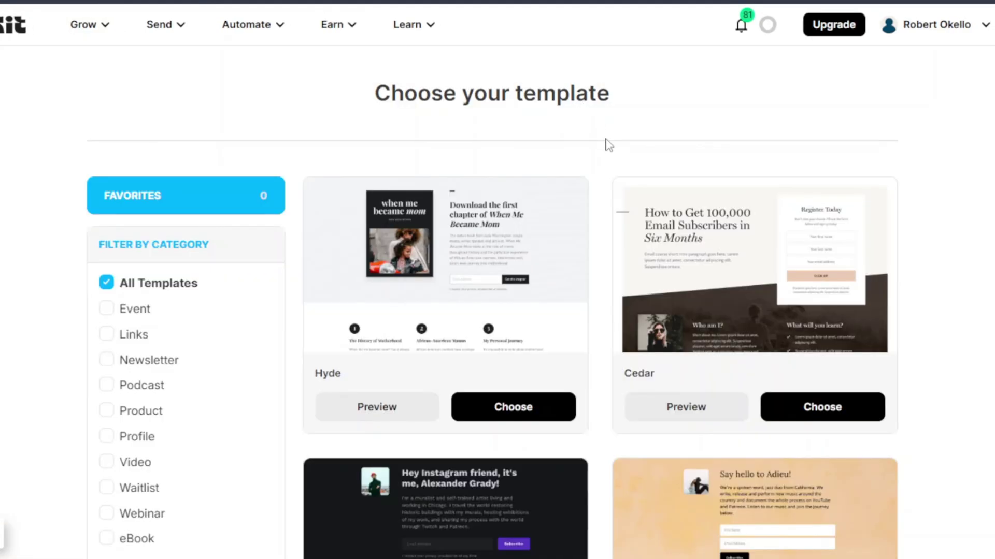
# Browse all the landing page templates and choose the Hyde template.
pyautogui.scroll(-10, 607, 203)
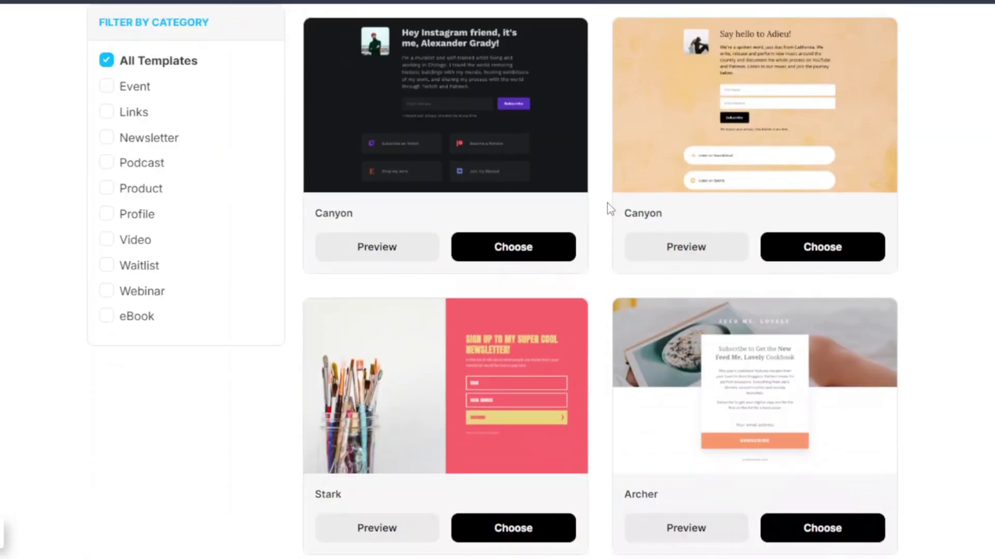
pyautogui.scroll(-9, 607, 203)
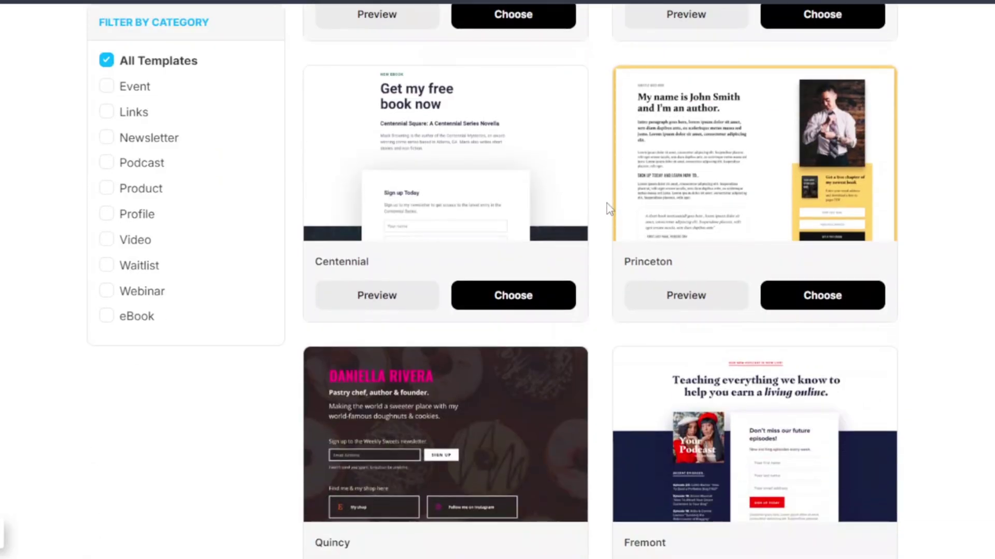
pyautogui.scroll(-6, 607, 204)
pyautogui.scroll(-7, 607, 209)
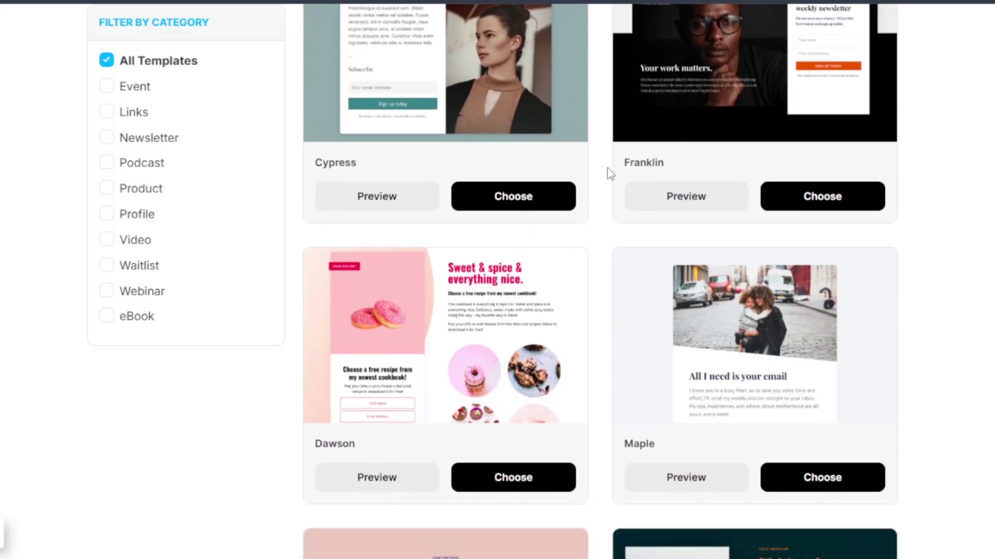
pyautogui.scroll(-7, 609, 174)
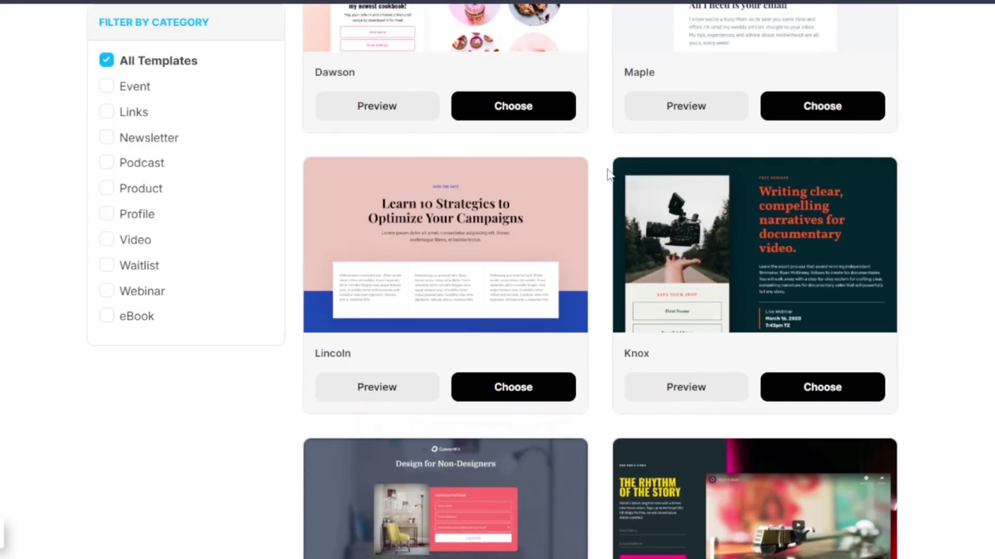
pyautogui.scroll(20, 608, 174)
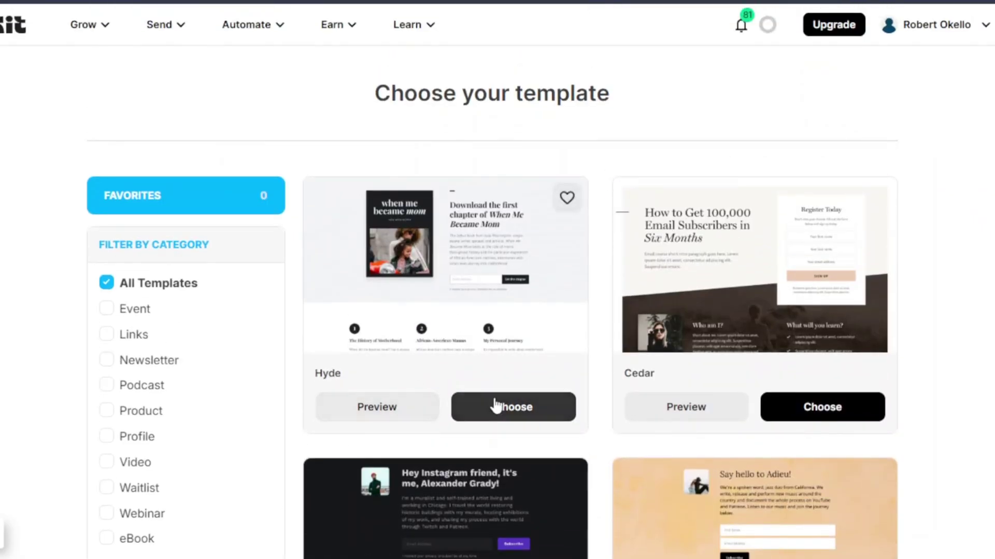
pyautogui.click(527, 408)
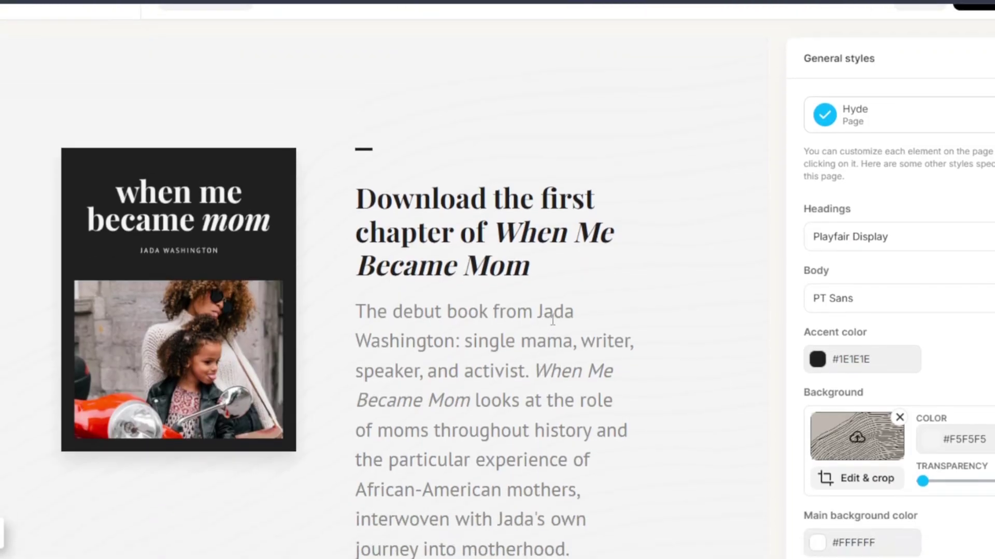
# Capture the Hyde page's book cover, headline and description with Snipping Tool and save it as Capture.JPG in Downloads.
pyautogui.scroll(-2, 554, 317)
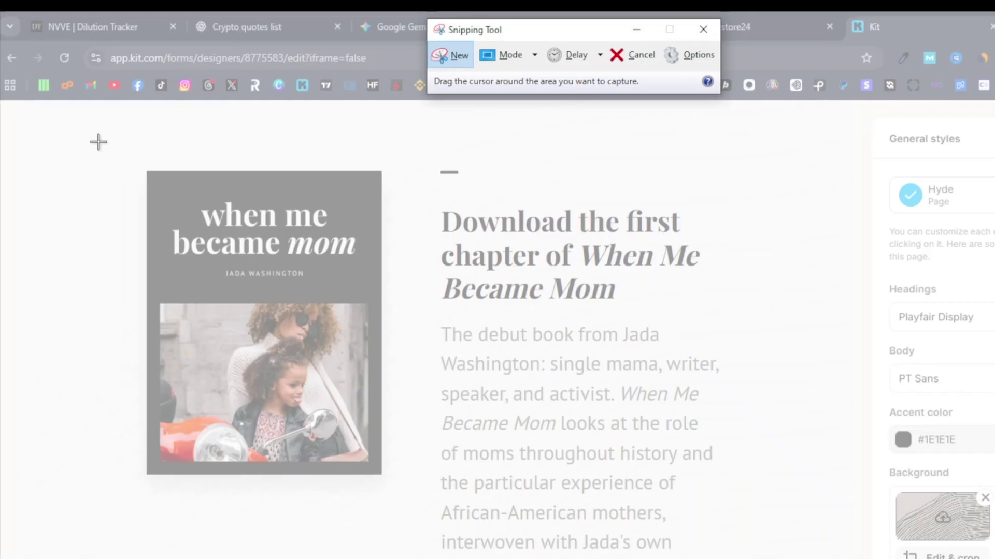
pyautogui.moveTo(93, 123); pyautogui.dragTo(772, 558)
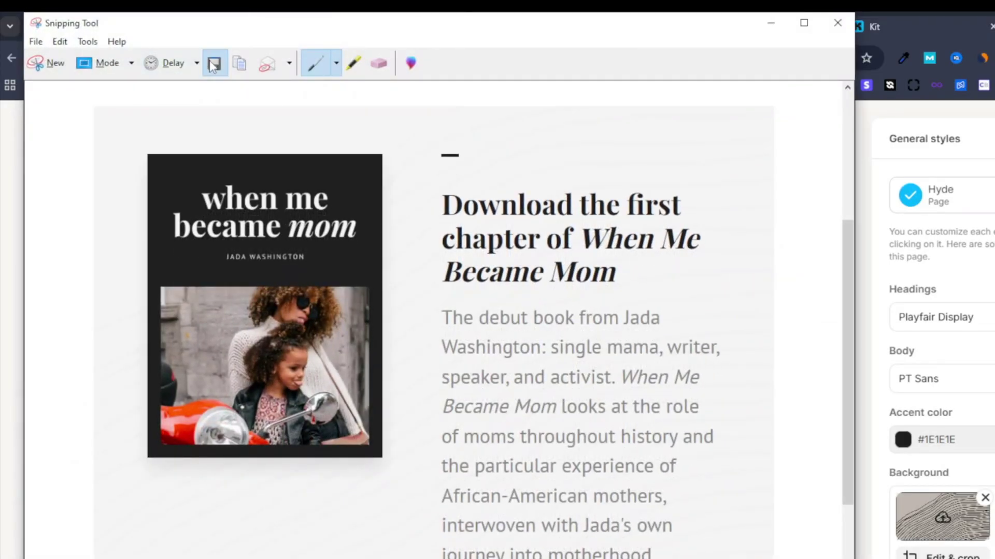
pyautogui.click(836, 23)
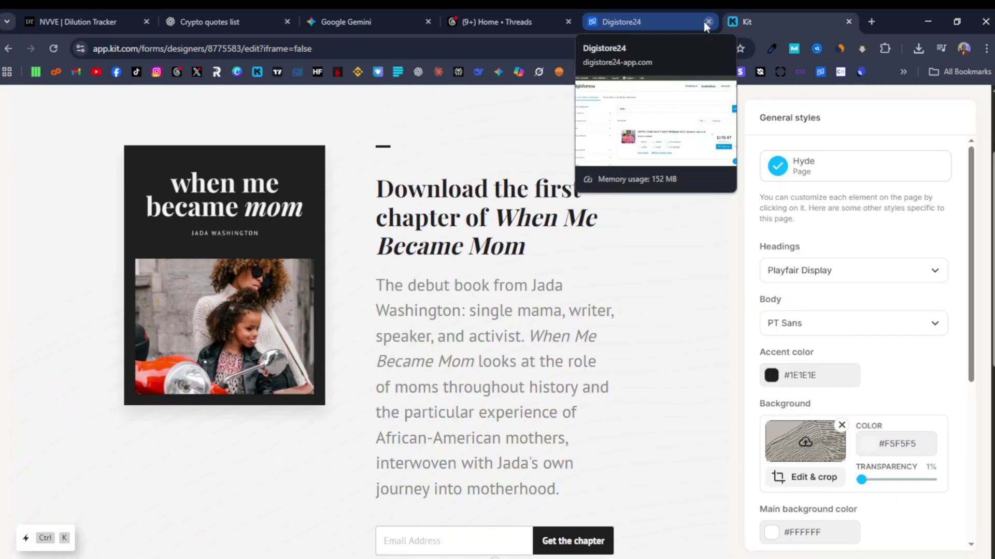
# Switch to the crypto quotes chat in ChatGPT and attach Capture.JPG from Downloads to a new message.
pyautogui.click(193, 20)
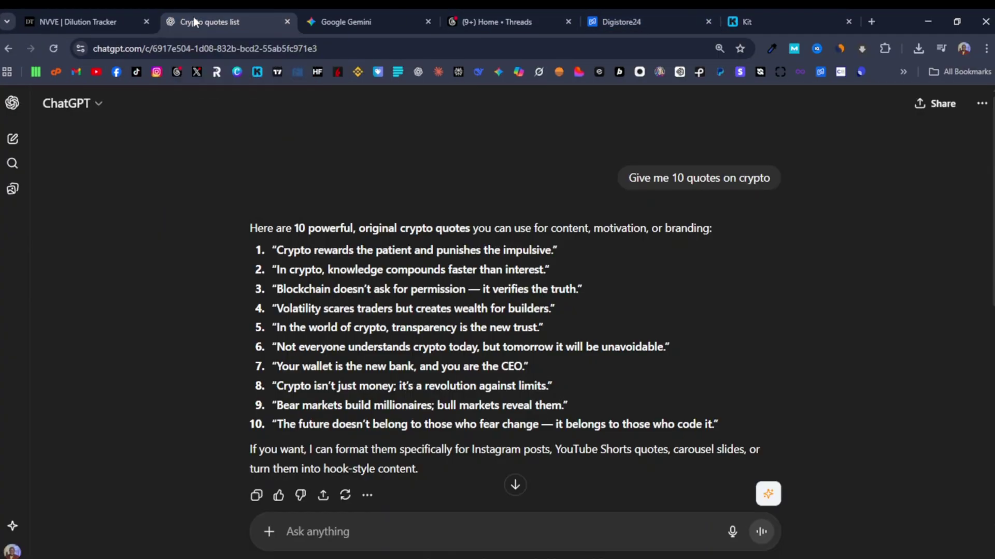
pyautogui.click(515, 486)
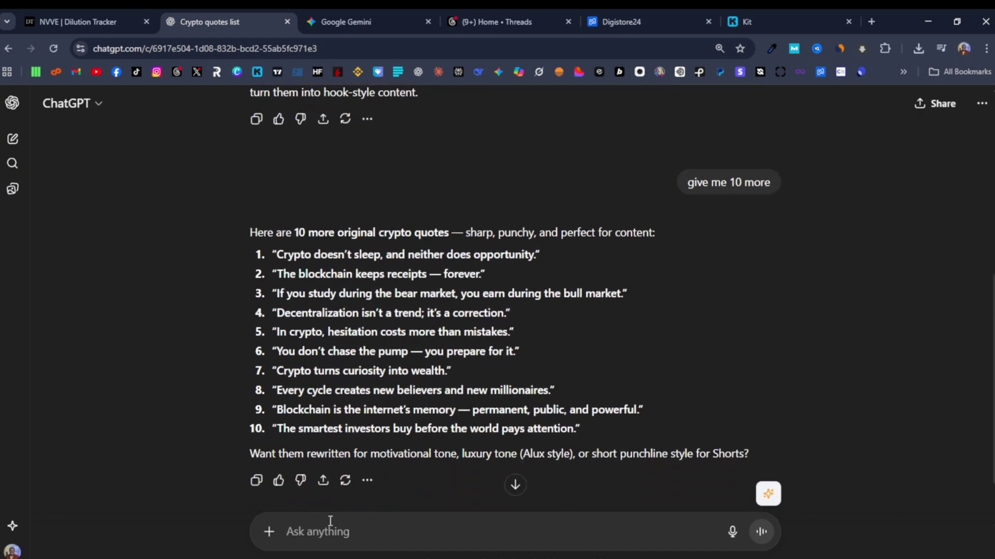
pyautogui.click(268, 532)
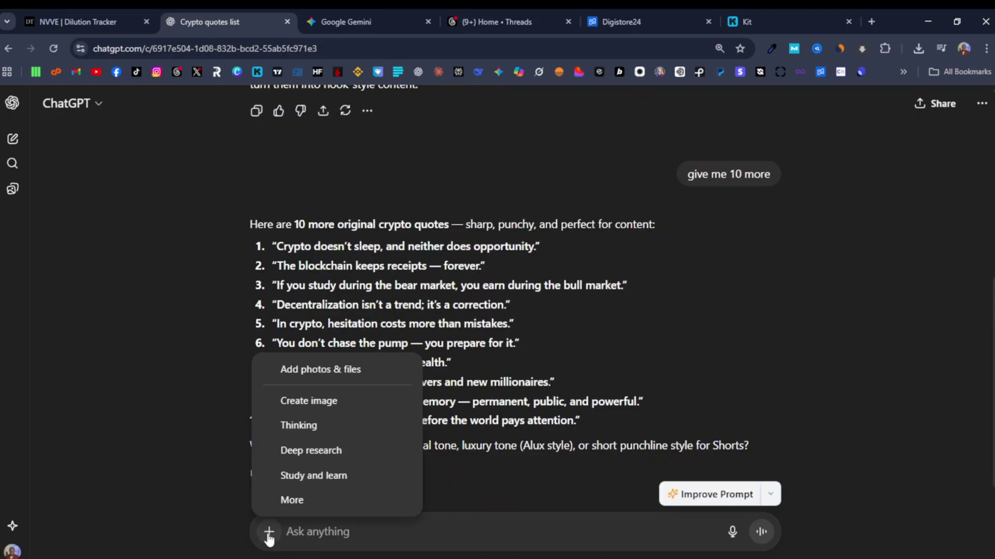
pyautogui.click(320, 370)
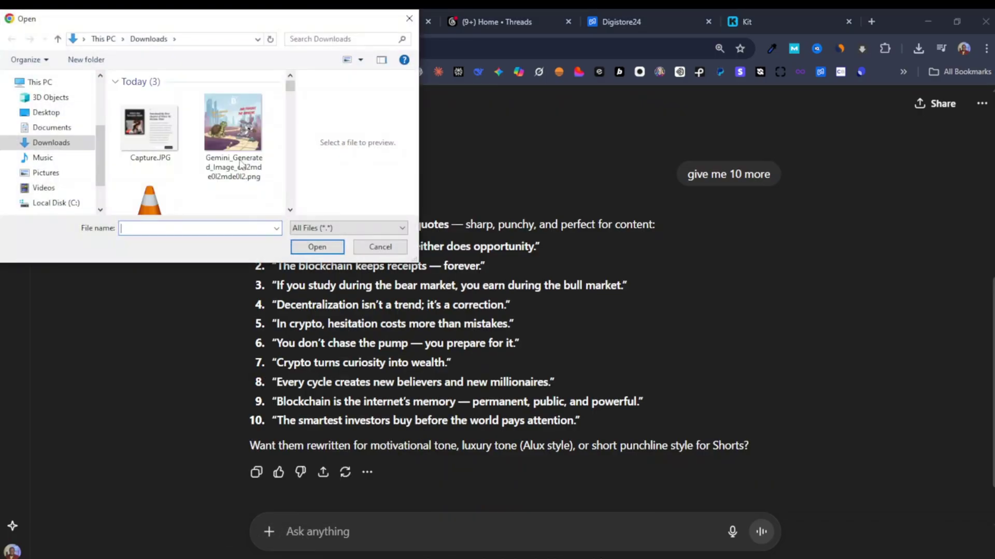
pyautogui.click(150, 132)
pyautogui.click(326, 249)
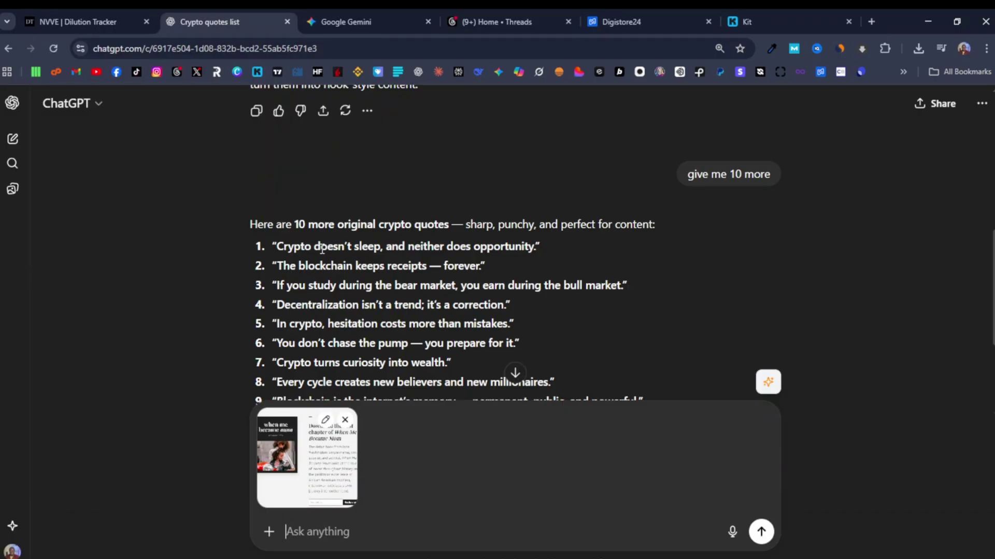
# Begin the prompt for the attached screenshot with "replace the contents of this landing page with".
pyautogui.write('replace t')
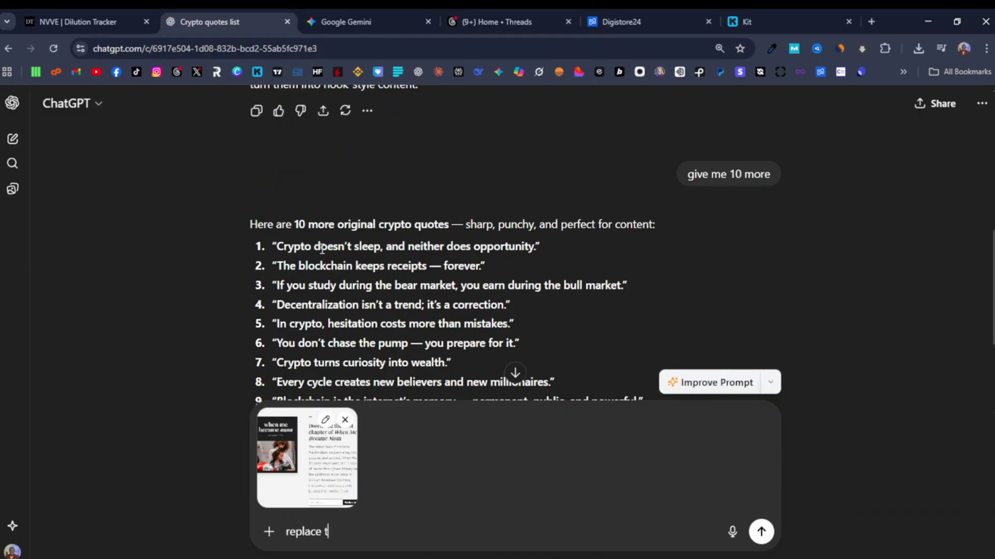
pyautogui.write('he contents of this landing')
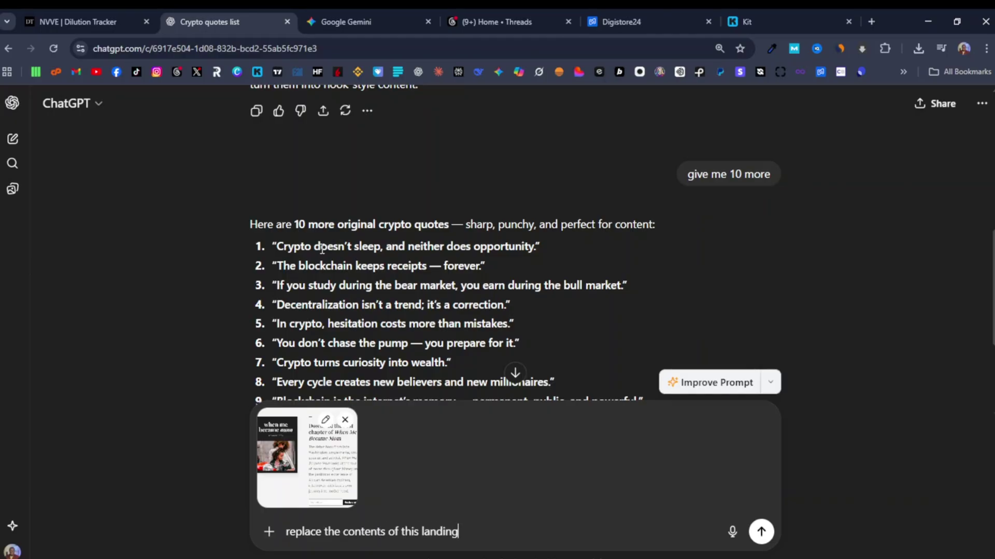
pyautogui.write(' page with')
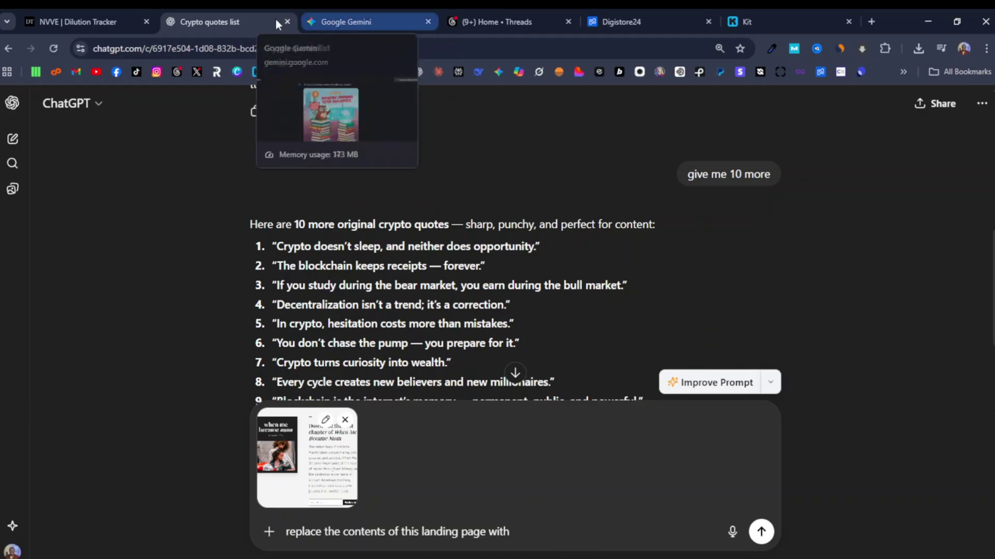
# Go to Digistore24, open the Crypto Master Class sales page and copy all of its content.
pyautogui.click(627, 16)
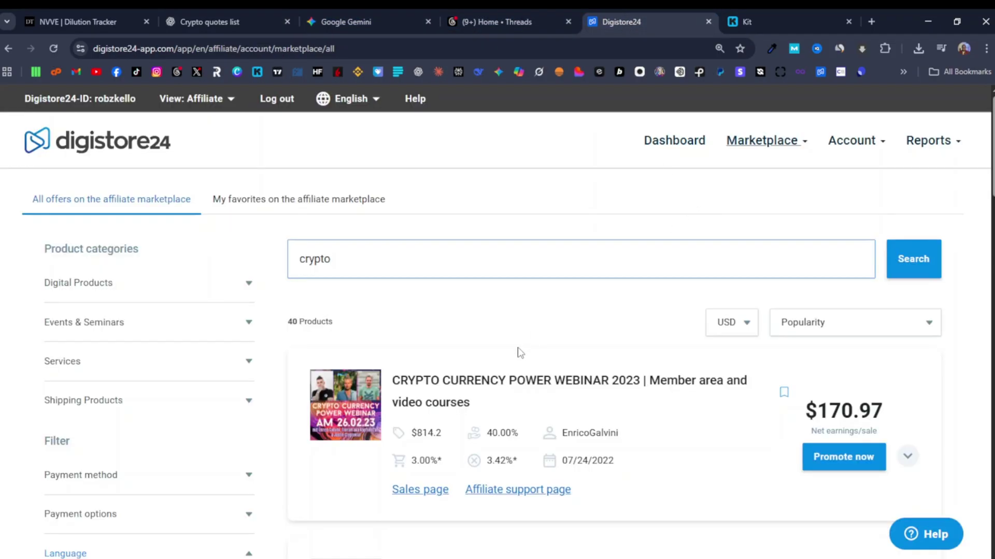
pyautogui.click(514, 396)
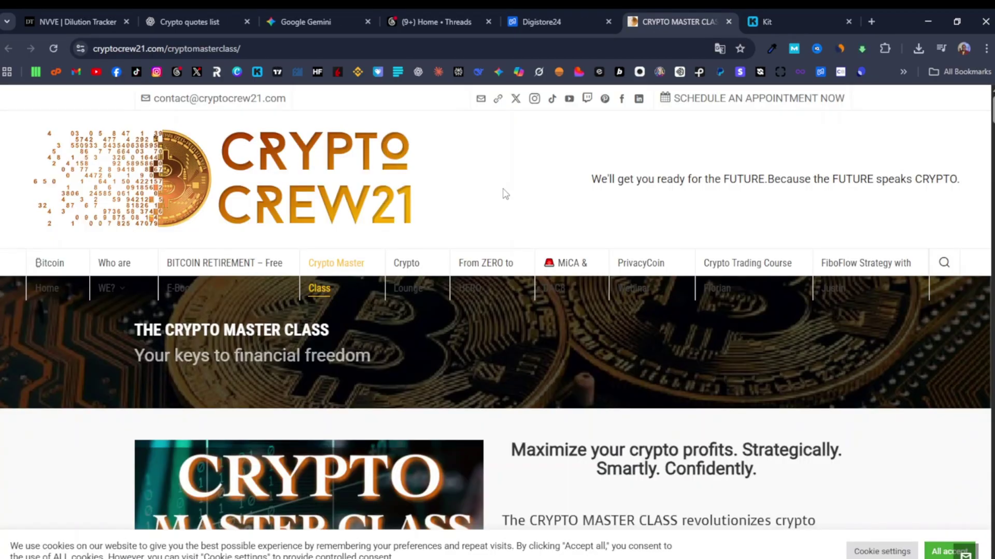
pyautogui.hotkey('ctrl', 'a')
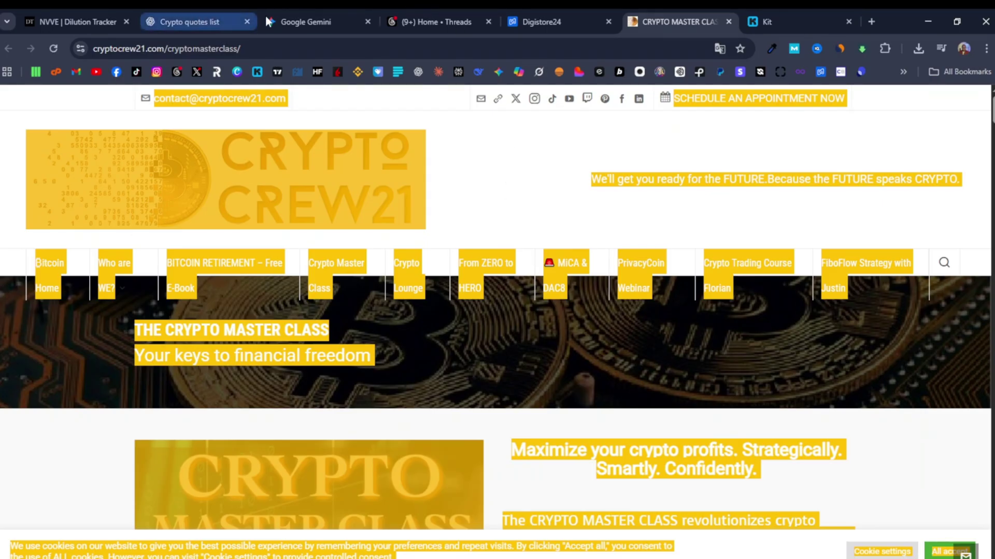
# Return to ChatGPT, complete the prompt with "this course. below is the copy pasted content from the sales page", and send it.
pyautogui.click(194, 22)
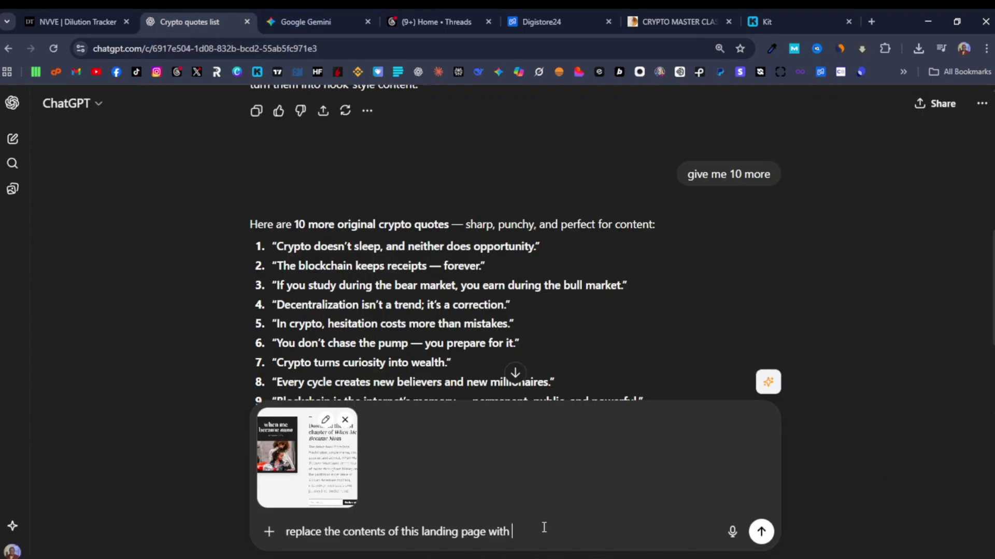
pyautogui.write('th')
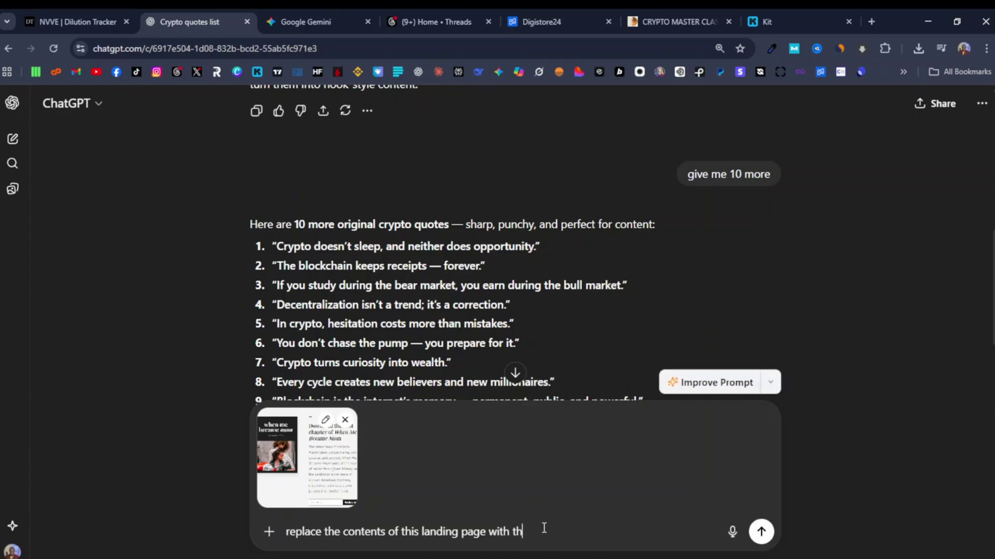
pyautogui.write(' this course. below i sthe')
pyautogui.press('BackSpace')
pyautogui.press('BackSpace')
pyautogui.press('BackSpace')
pyautogui.press('BackSpace')
pyautogui.press('BackSpace')
pyautogui.write('s thye')
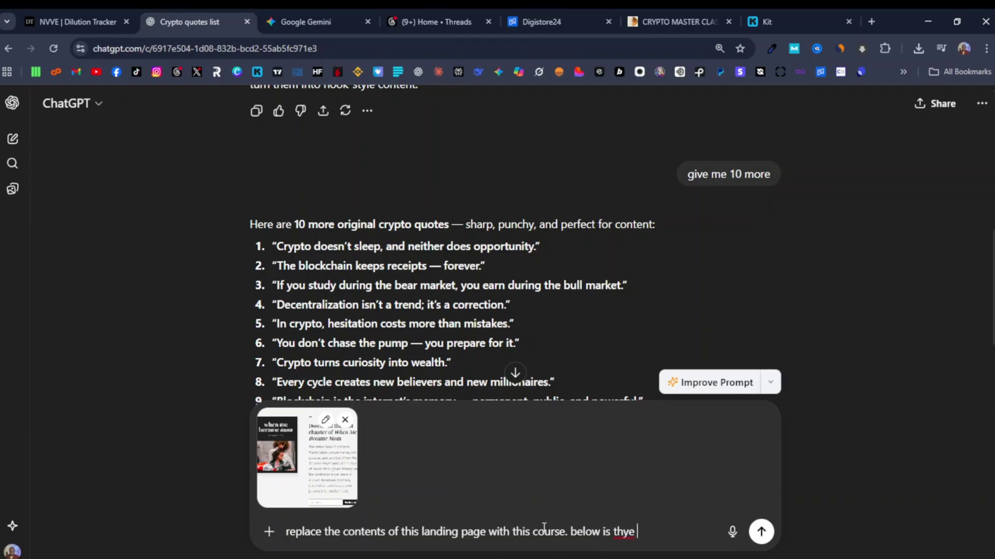
pyautogui.press('BackSpace')
pyautogui.press('BackSpace')
pyautogui.write('e copy pasted content from the sales page')
pyautogui.press('Return')
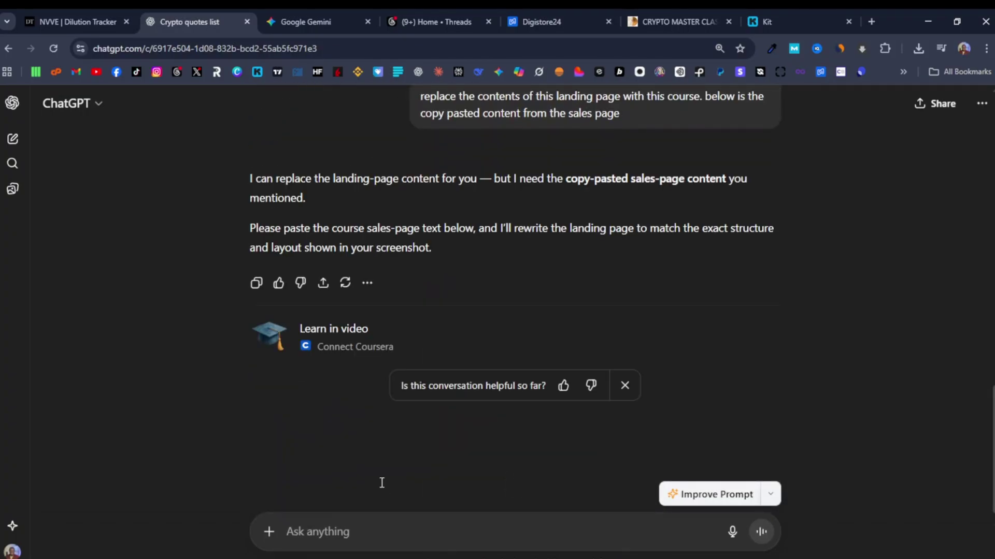
# Paste the copied Crypto Master Class sales page content into the chat, send it, and read through ChatGPT's reply.
pyautogui.hotkey('ctrl', 'v')
pyautogui.press('Return')
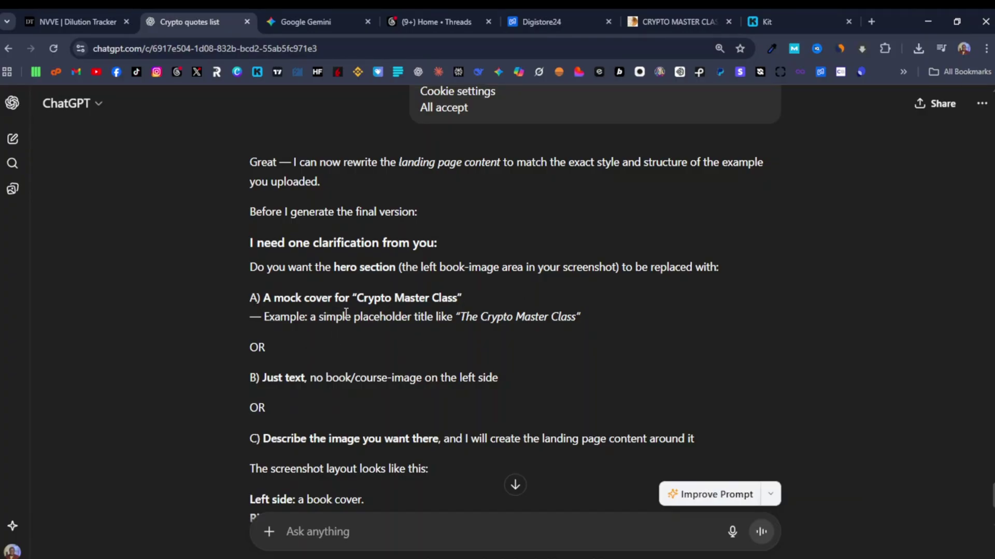
pyautogui.scroll(-1, 342, 314)
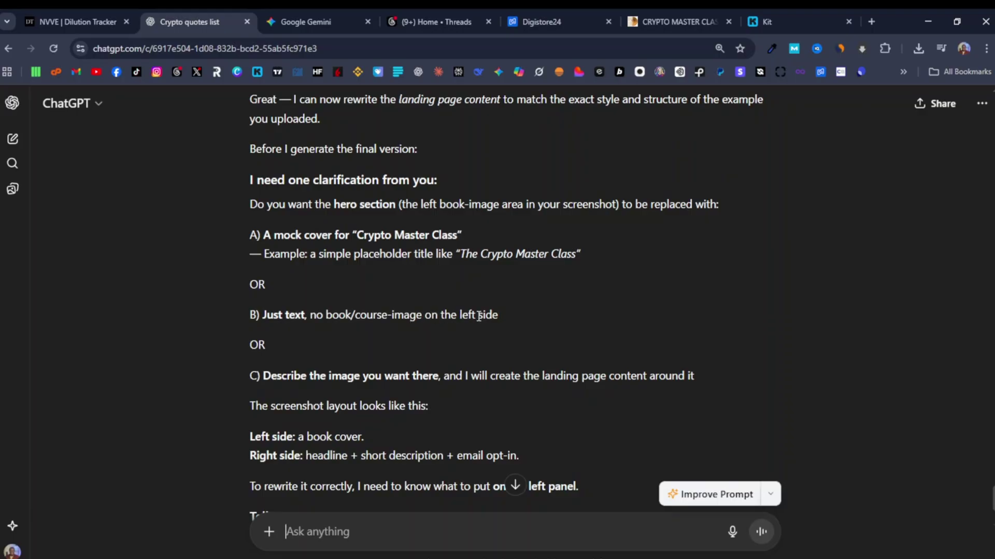
pyautogui.scroll(-1, 302, 239)
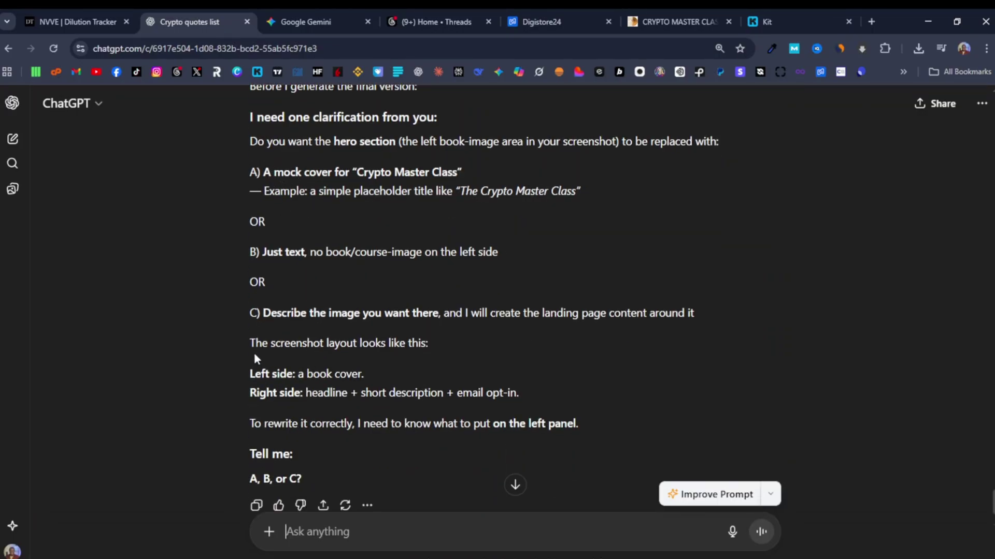
pyautogui.scroll(-1, 302, 377)
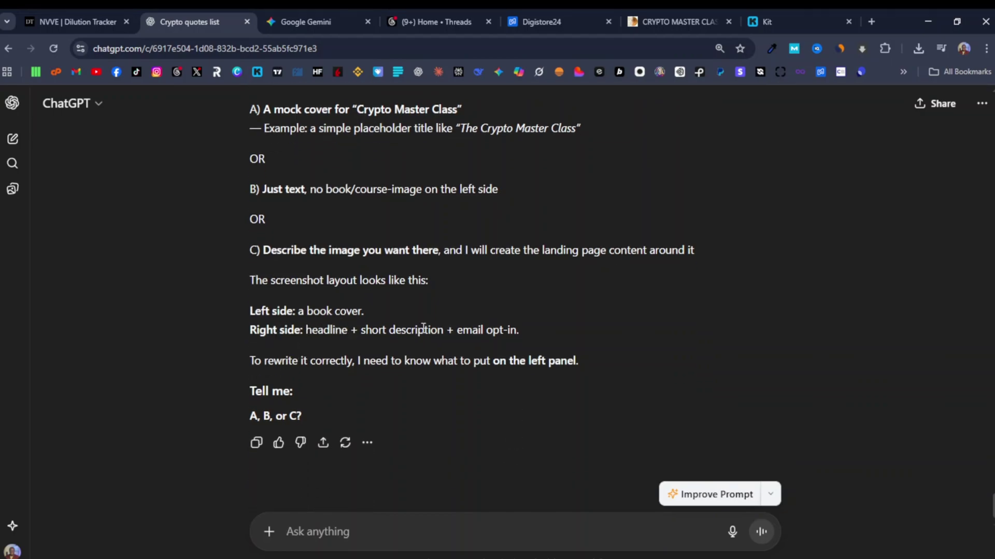
# Answer ChatGPT with option A for the mock course cover and read through the rewritten landing page copy.
pyautogui.write('A')
pyautogui.press('Return')
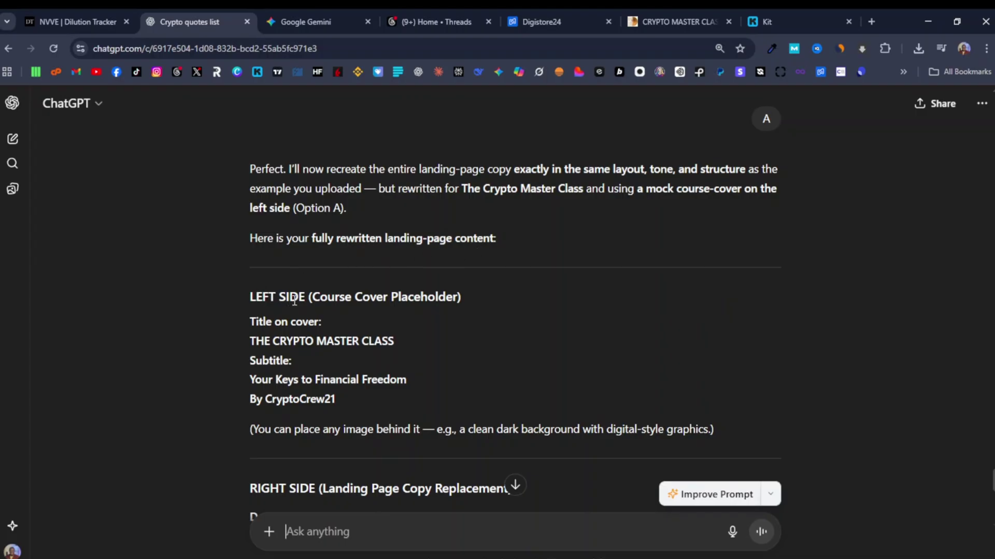
pyautogui.scroll(-1, 295, 300)
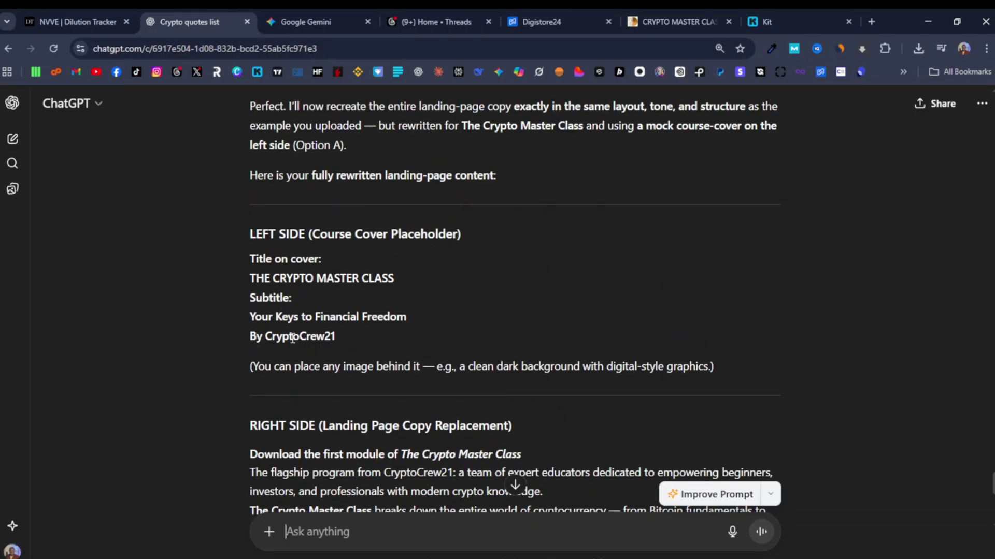
pyautogui.scroll(-10, 308, 346)
pyautogui.scroll(8, 333, 352)
pyautogui.scroll(2, 333, 352)
# Move the ChatGPT conversation's browser tab directly beside the Kit tab.
pyautogui.hotkey('ctrl', 'shift', 'pagedown')
pyautogui.hotkey('ctrl', 'shift', 'pagedown')
pyautogui.hotkey('ctrl', 'shift', 'pagedown')
pyautogui.hotkey('ctrl', 'shift', 'pagedown')
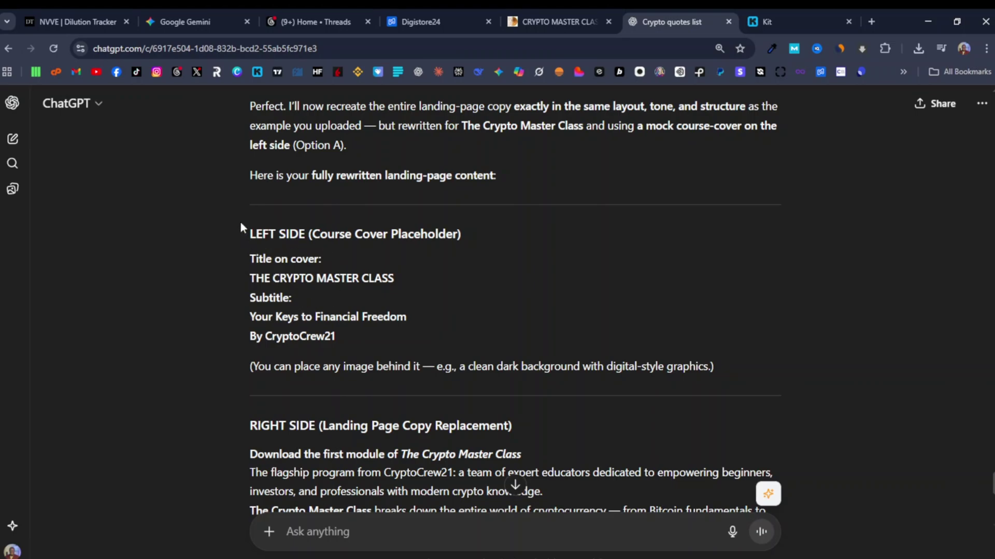
# Copy the headline "Download the first module of The Crypto Master Class" from ChatGPT's landing page copy.
pyautogui.scroll(-4, 326, 348)
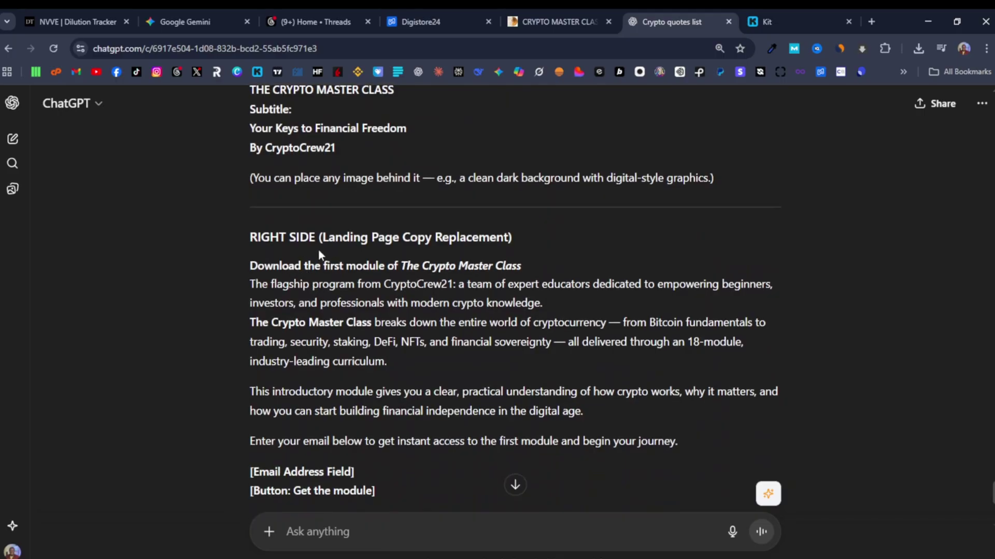
pyautogui.scroll(-1, 322, 254)
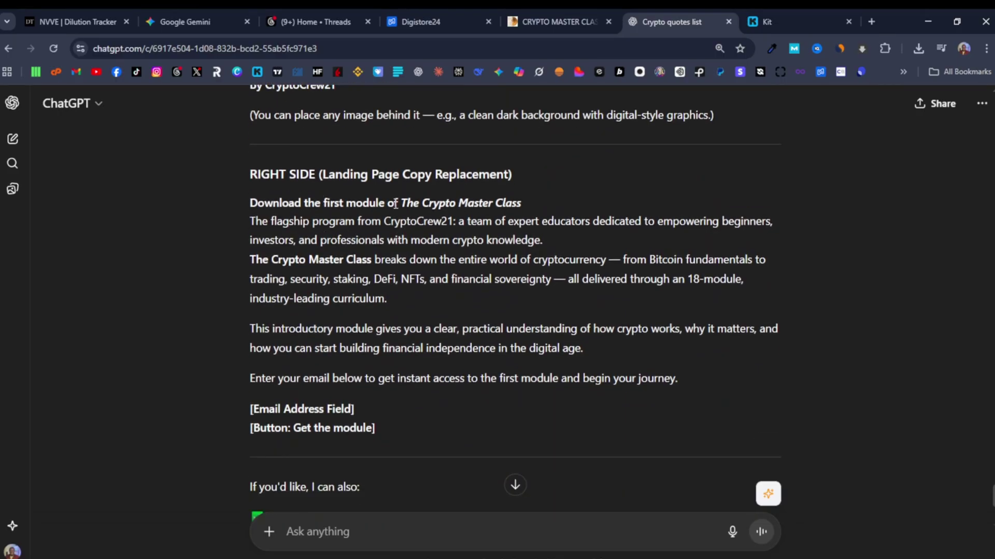
pyautogui.tripleClick(394, 206)
pyautogui.rightClick(440, 223)
pyautogui.click(435, 228)
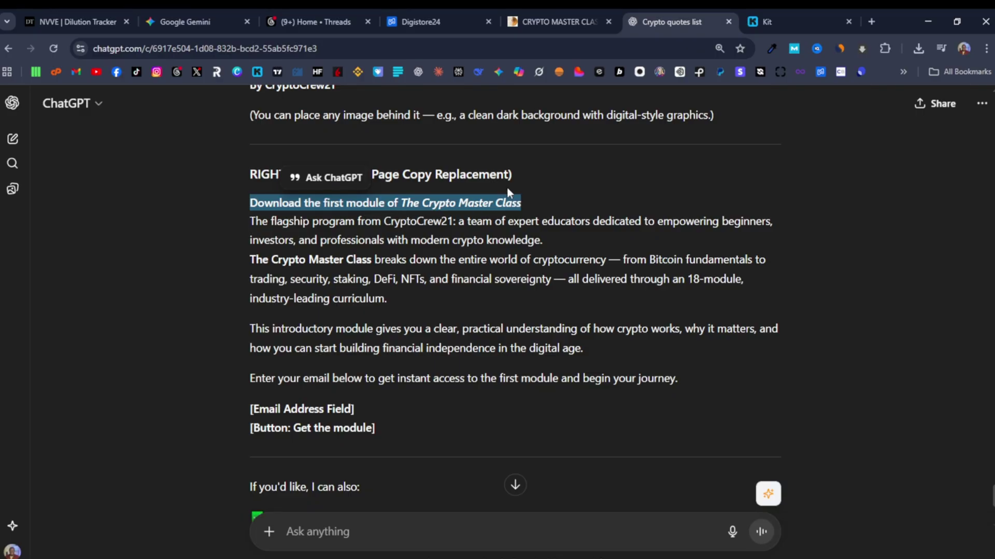
# Switch to Kit and replace the landing page's entire headline with the copied "Download the first module of The Crypto Master Class".
pyautogui.click(791, 16)
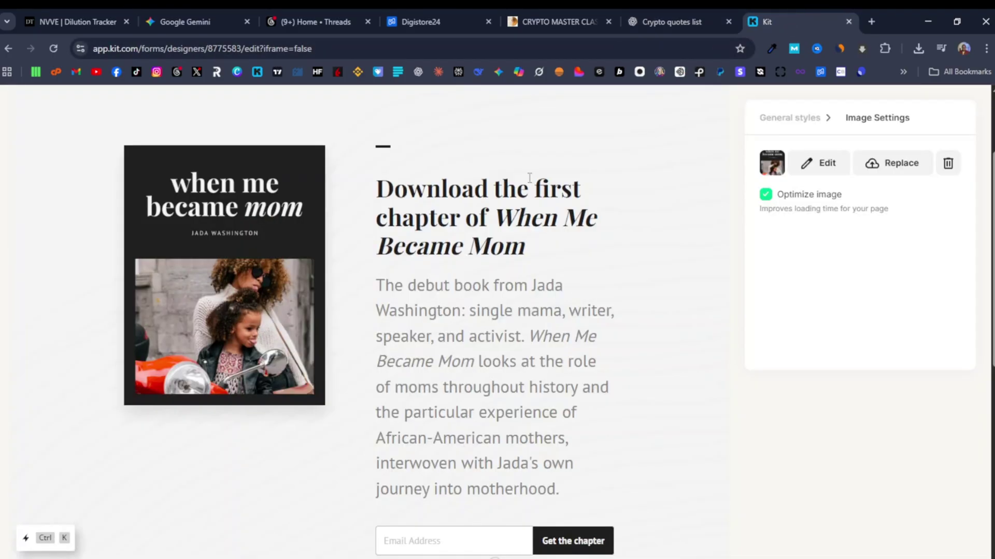
pyautogui.click(503, 189)
pyautogui.click(474, 197)
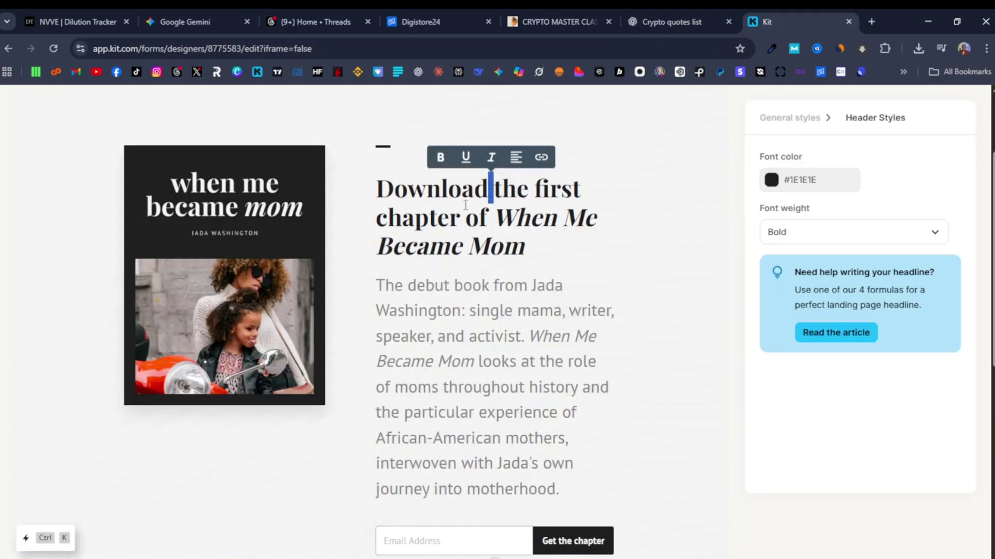
pyautogui.moveTo(528, 246); pyautogui.dragTo(350, 196)
pyautogui.rightClick(412, 208)
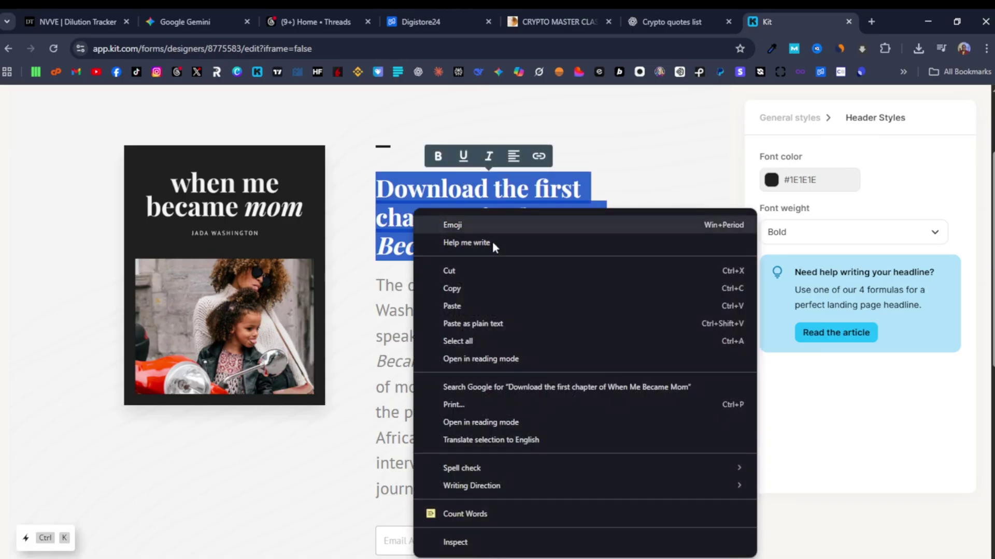
pyautogui.click(486, 306)
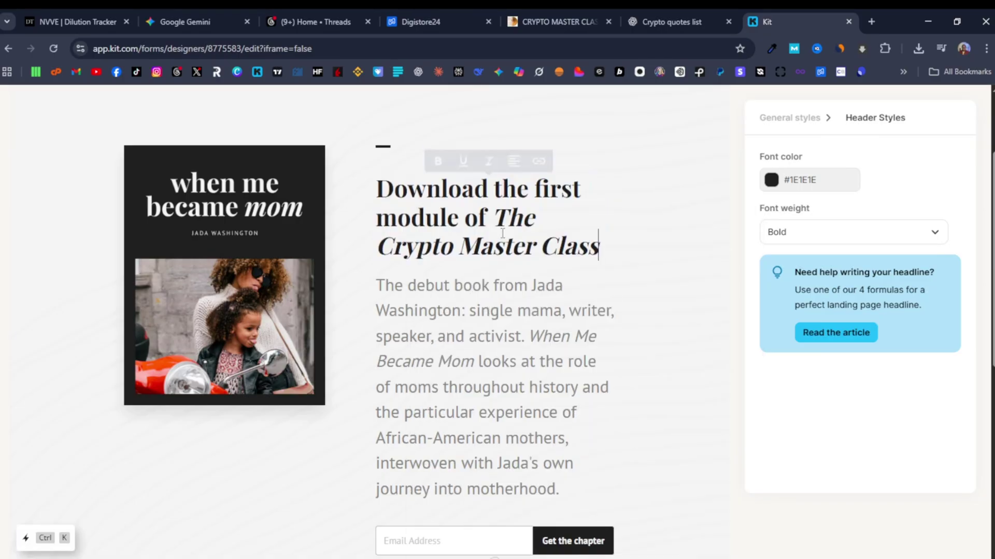
# Return to ChatGPT and copy the description from "The flagship program from CryptoCrew21" through "industry-leading curriculum.".
pyautogui.click(673, 16)
pyautogui.click(243, 219)
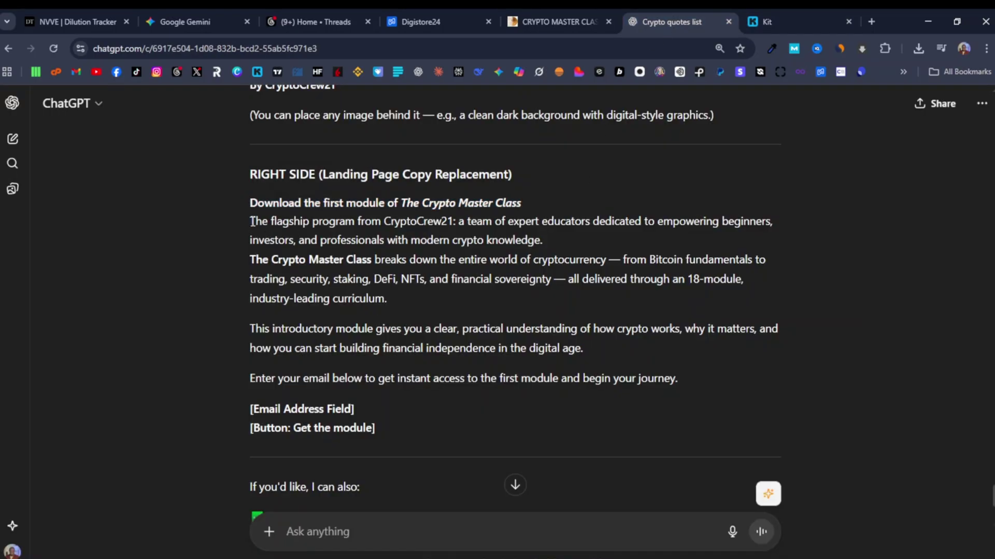
pyautogui.moveTo(251, 222); pyautogui.dragTo(677, 379)
pyautogui.rightClick(331, 260)
pyautogui.click(372, 273)
# In Kit, replace the book description below the headline with the copied Crypto Master Class description and check the page.
pyautogui.click(798, 17)
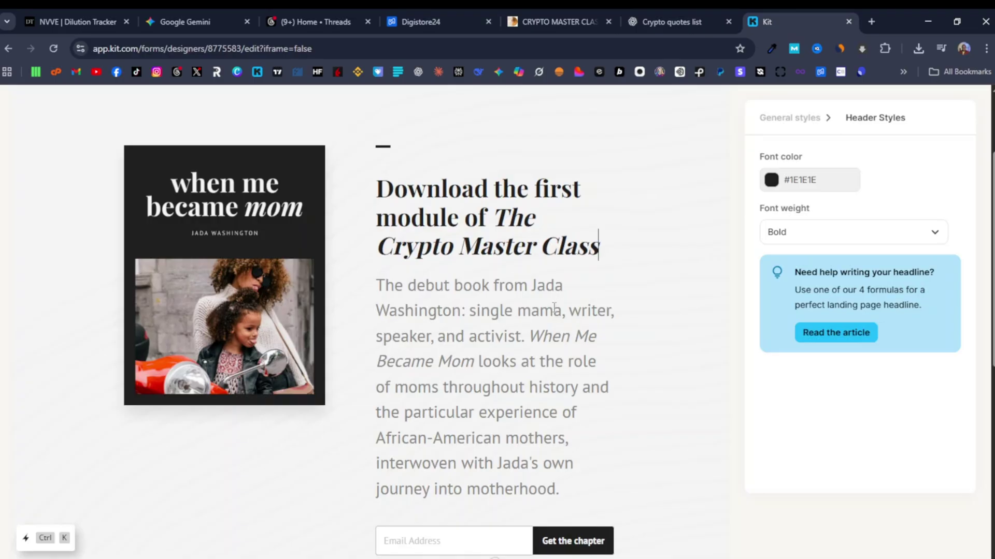
pyautogui.tripleClick(472, 341)
pyautogui.rightClick(456, 360)
pyautogui.click(510, 113)
pyautogui.scroll(-3, 518, 363)
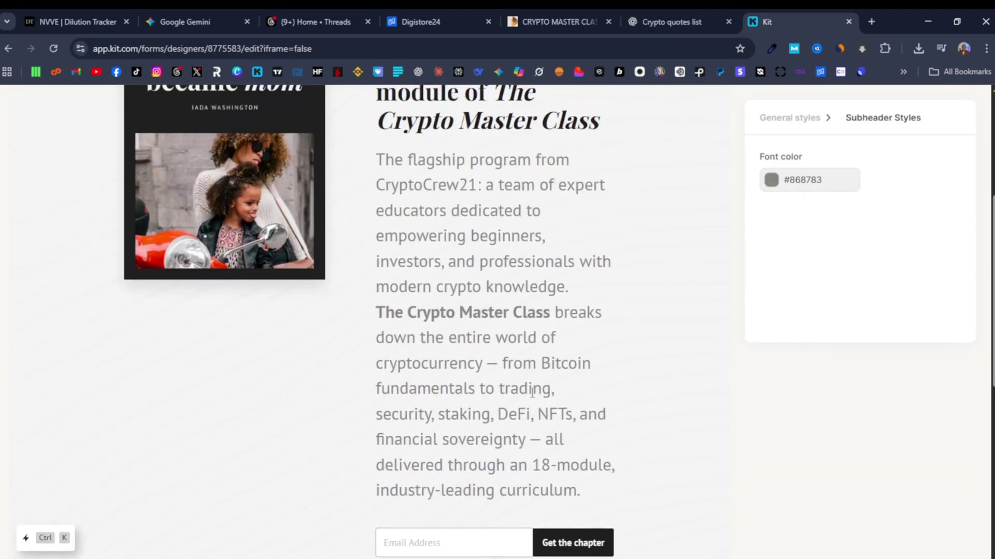
pyautogui.scroll(3, 492, 373)
pyautogui.click(448, 357)
pyautogui.scroll(-3, 448, 358)
pyautogui.scroll(3, 344, 300)
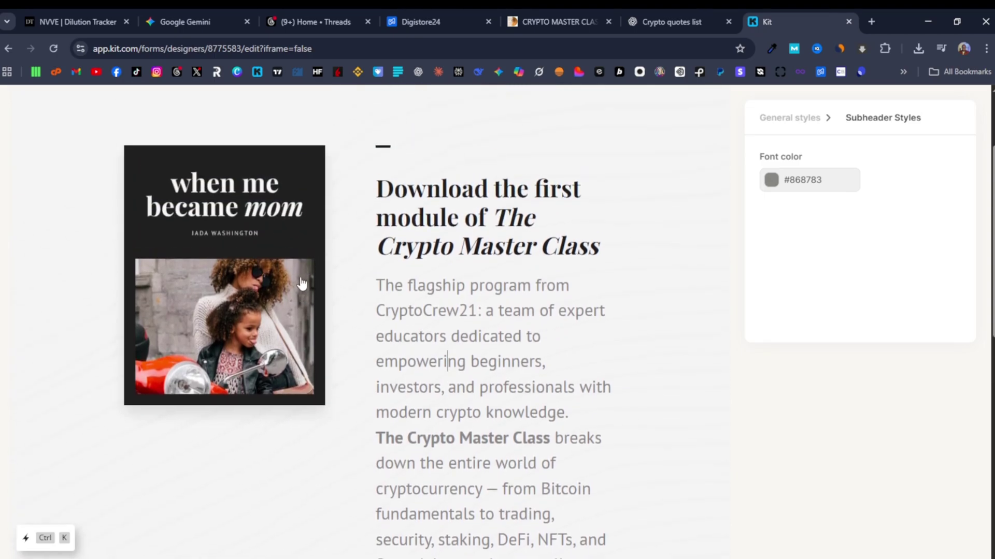
# Look through the Crypto Master Class sales page for a course image suitable as the landing page cover.
pyautogui.click(544, 21)
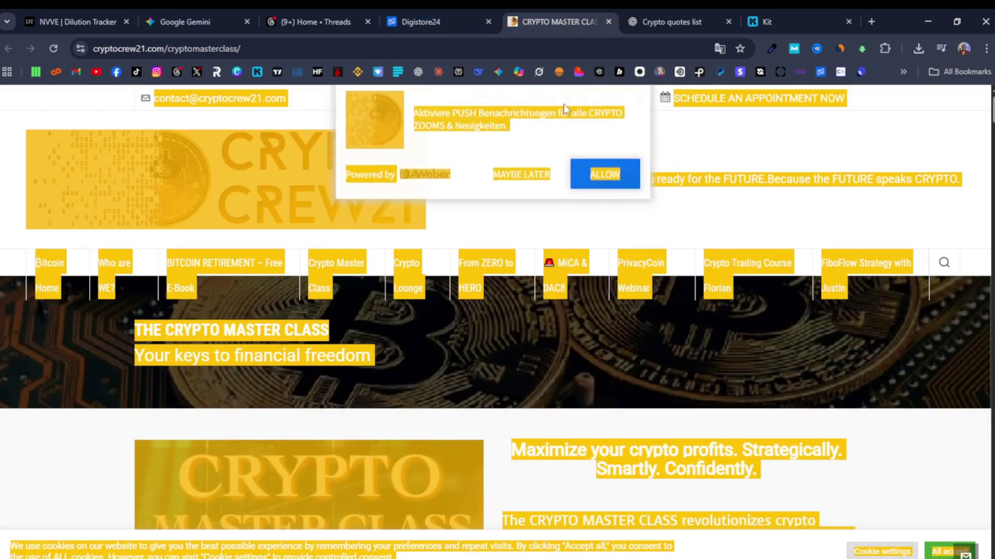
pyautogui.click(546, 228)
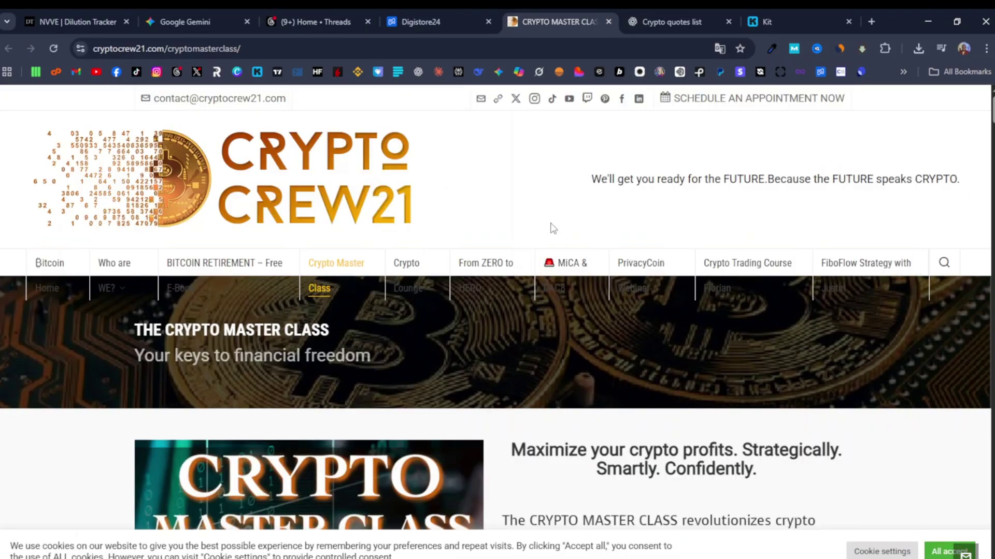
pyautogui.scroll(-3, 535, 239)
pyautogui.scroll(3, 477, 293)
pyautogui.scroll(-8, 412, 339)
pyautogui.scroll(2, 418, 331)
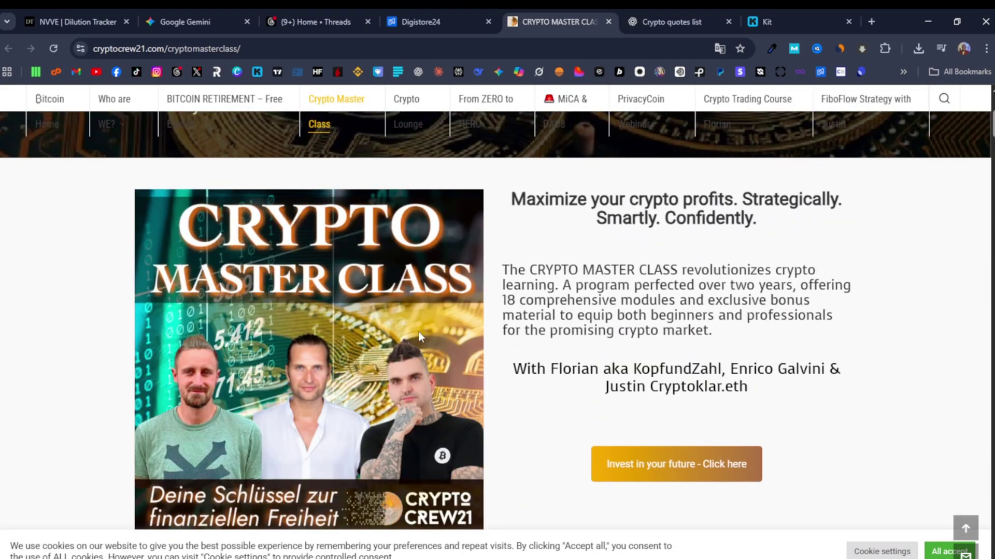
pyautogui.scroll(-5, 397, 296)
pyautogui.scroll(3, 397, 299)
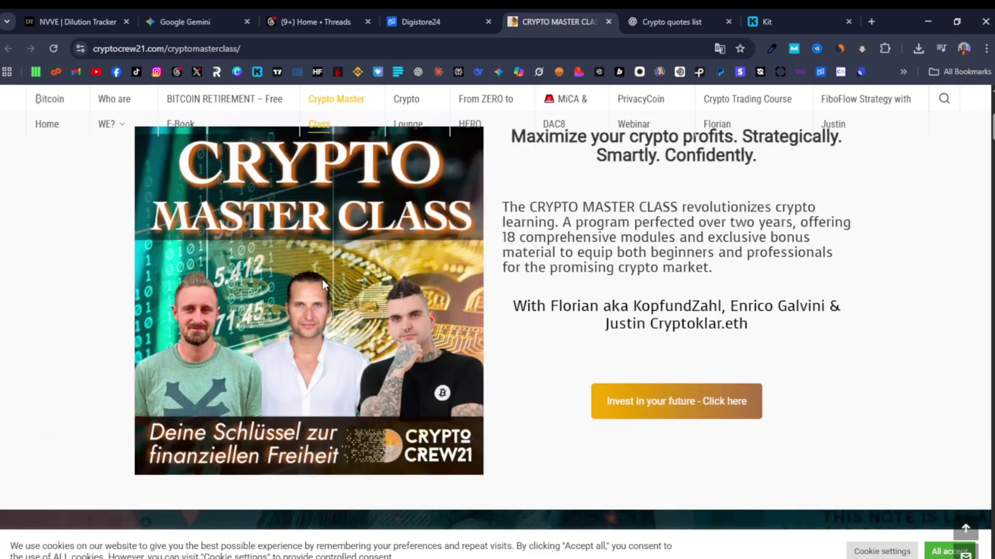
pyautogui.scroll(-15, 394, 290)
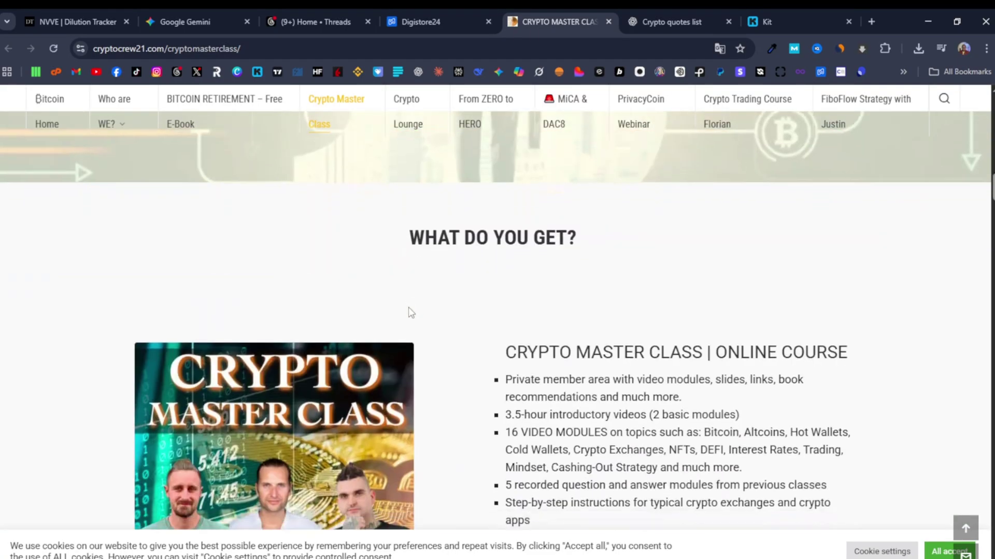
pyautogui.scroll(4, 410, 312)
pyautogui.scroll(15, 357, 312)
pyautogui.scroll(2, 360, 317)
pyautogui.scroll(-2, 360, 317)
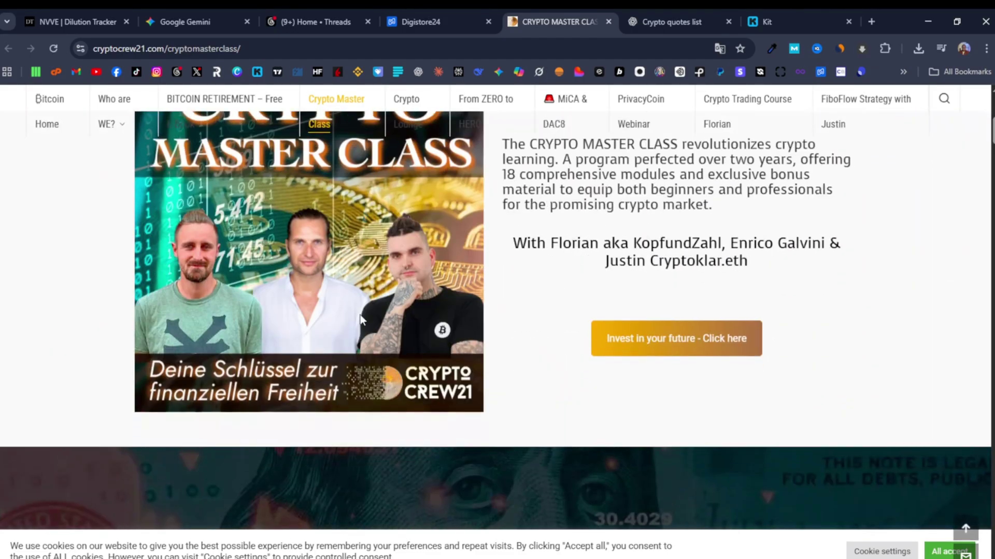
pyautogui.scroll(-10, 392, 256)
pyautogui.scroll(-10, 393, 256)
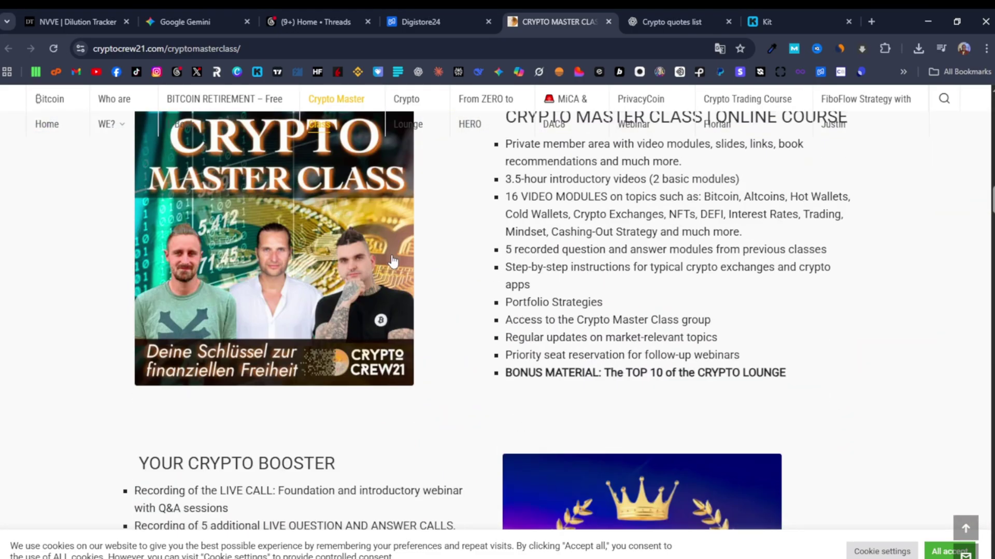
pyautogui.scroll(-15, 393, 261)
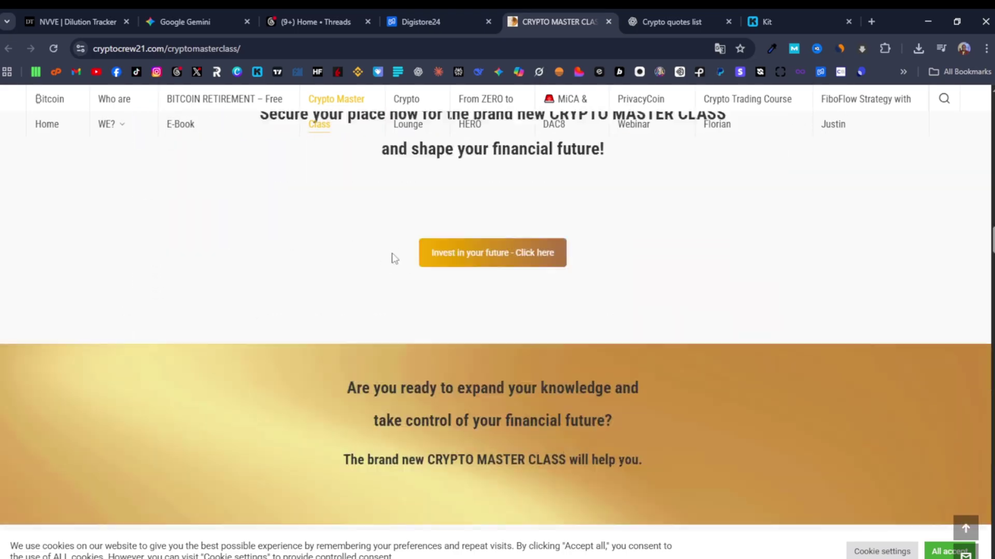
pyautogui.scroll(3, 393, 259)
pyautogui.scroll(-15, 392, 259)
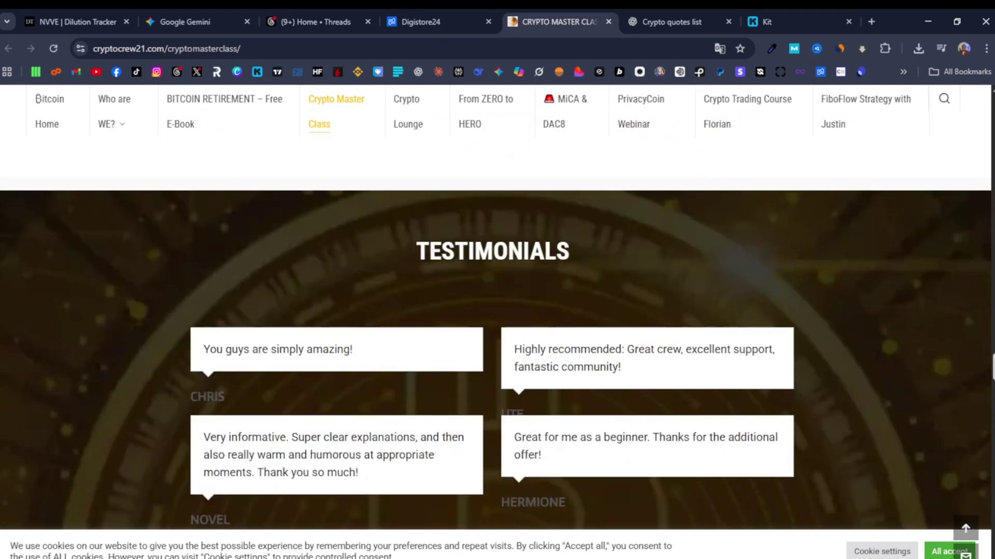
pyautogui.moveTo(991, 368); pyautogui.dragTo(976, 193)
pyautogui.rightClick(304, 332)
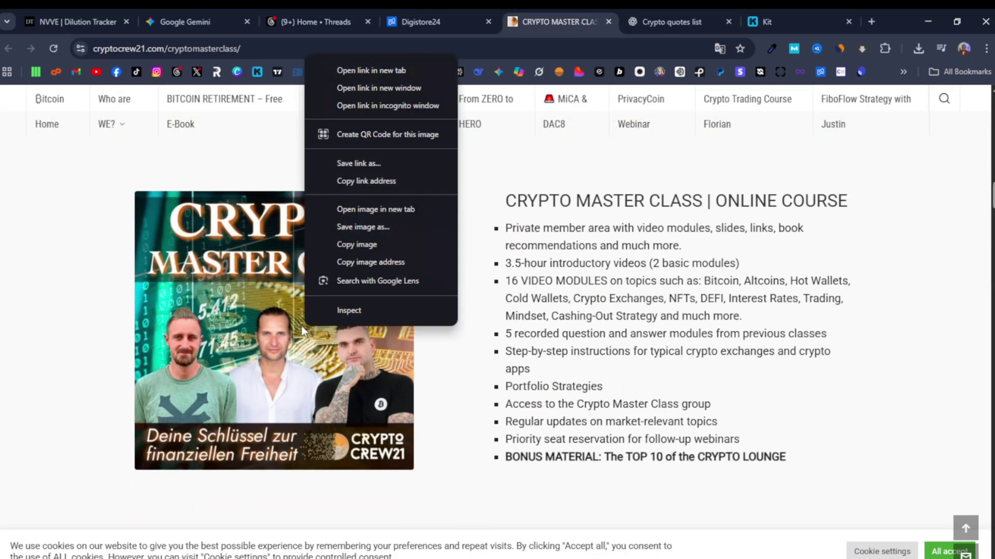
pyautogui.click(377, 227)
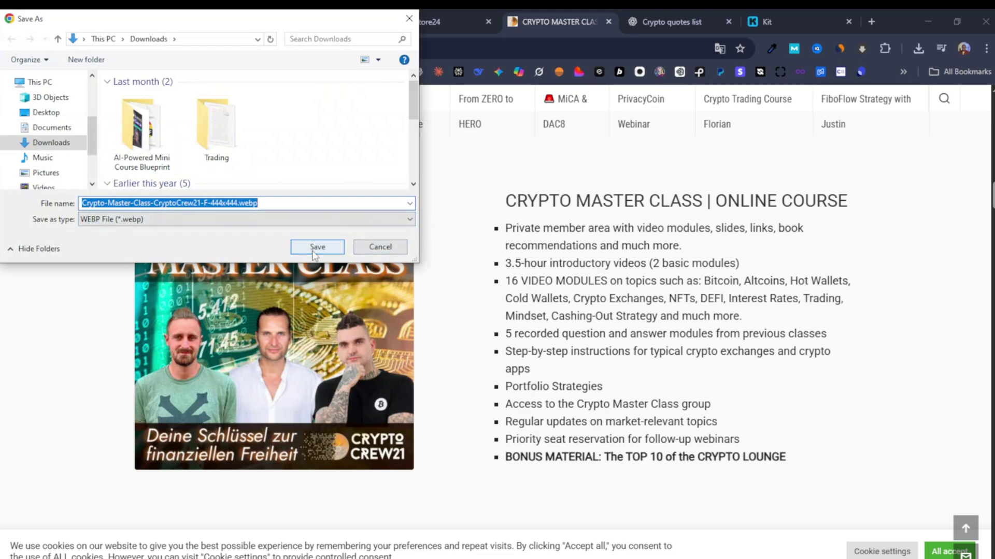
pyautogui.click(382, 248)
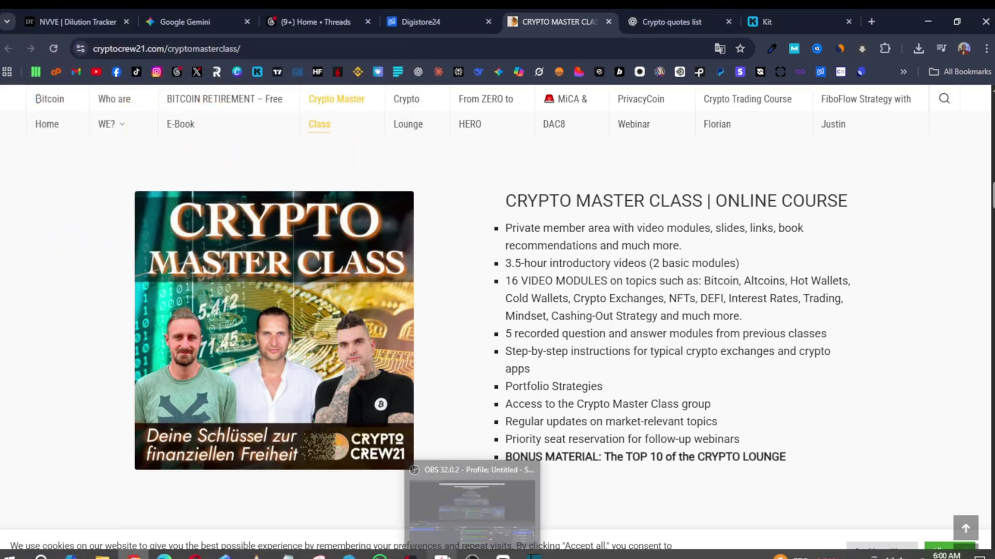
# Snip the Crypto Master Class cover from the sales page as Capture.JPG and upload it in Kit to replace the book cover image.
pyautogui.click(469, 492)
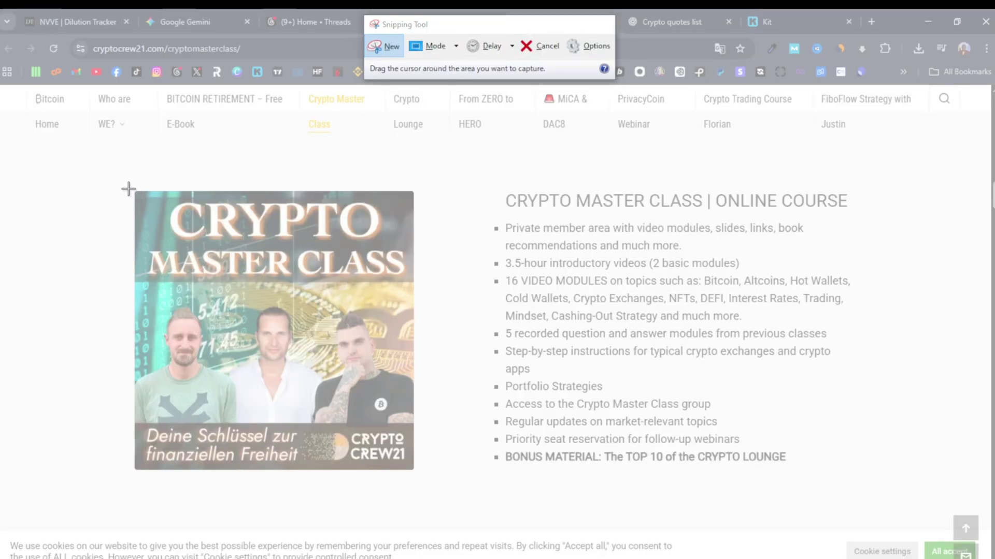
pyautogui.moveTo(129, 183); pyautogui.dragTo(421, 481)
pyautogui.click(775, 10)
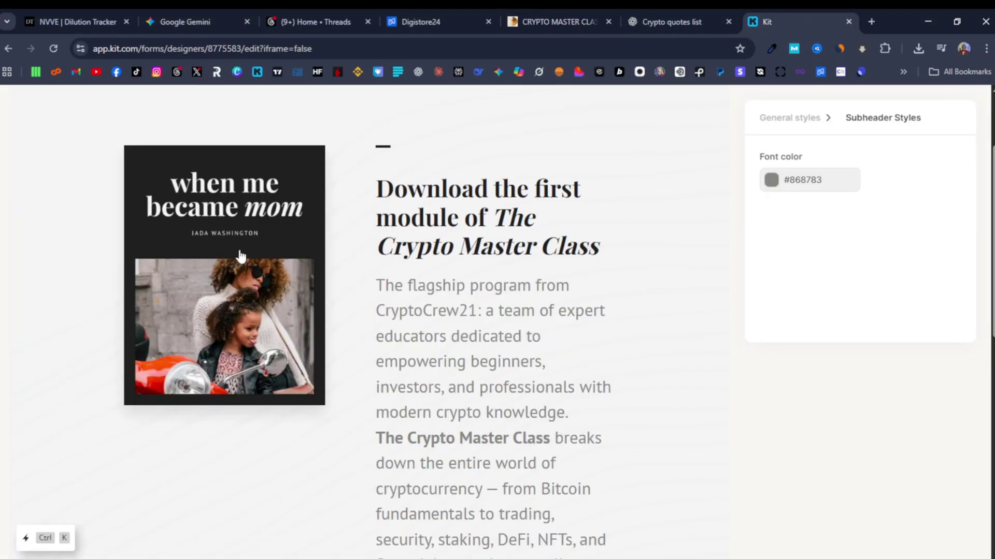
pyautogui.click(241, 258)
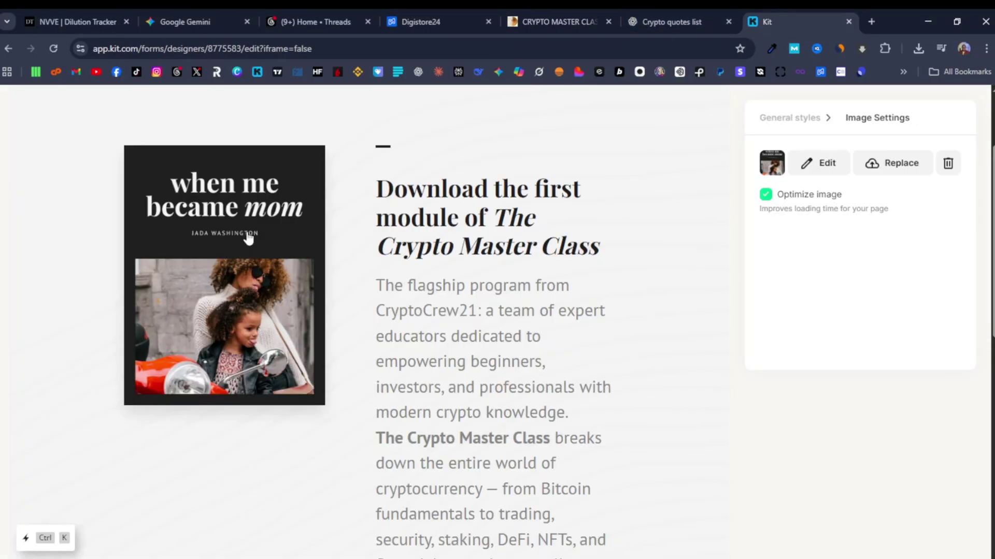
pyautogui.click(901, 164)
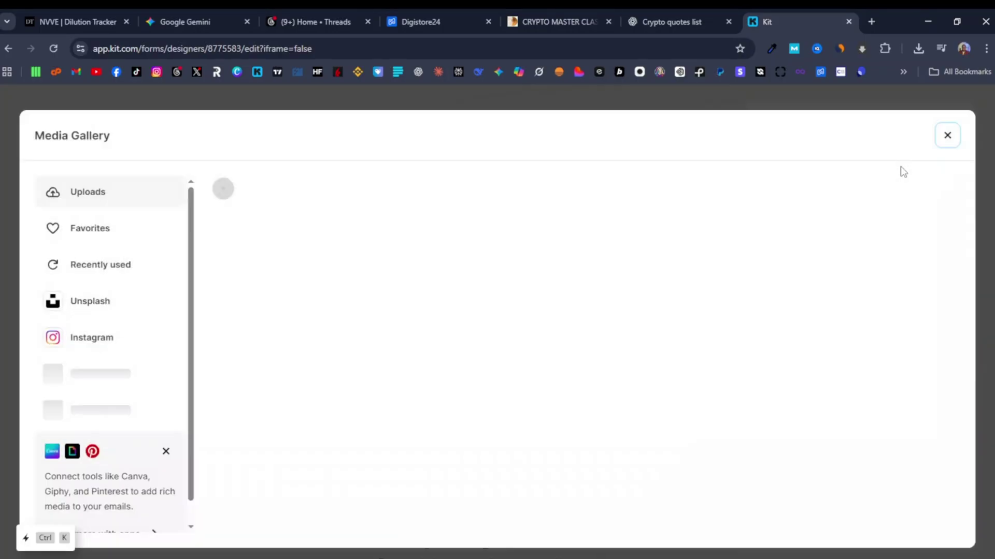
pyautogui.click(587, 303)
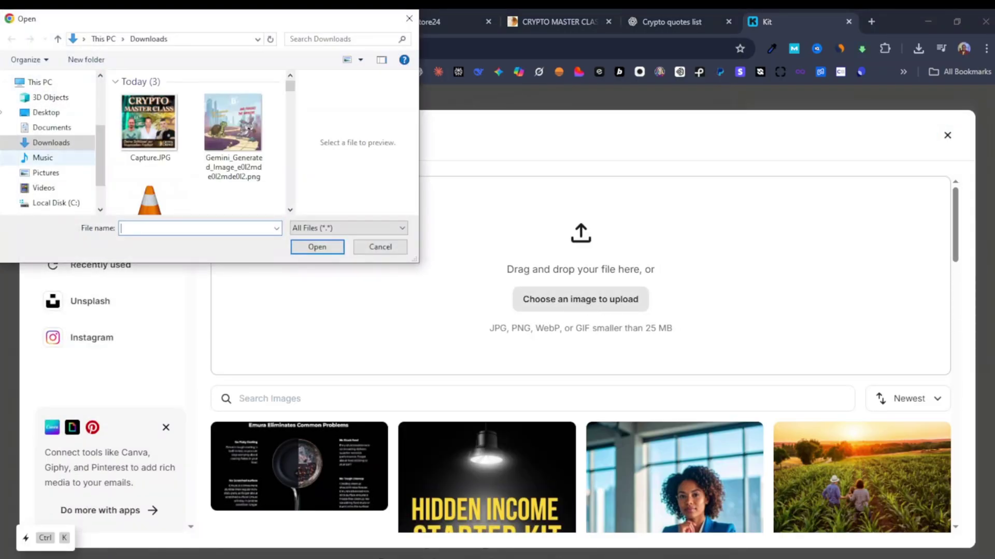
pyautogui.doubleClick(140, 122)
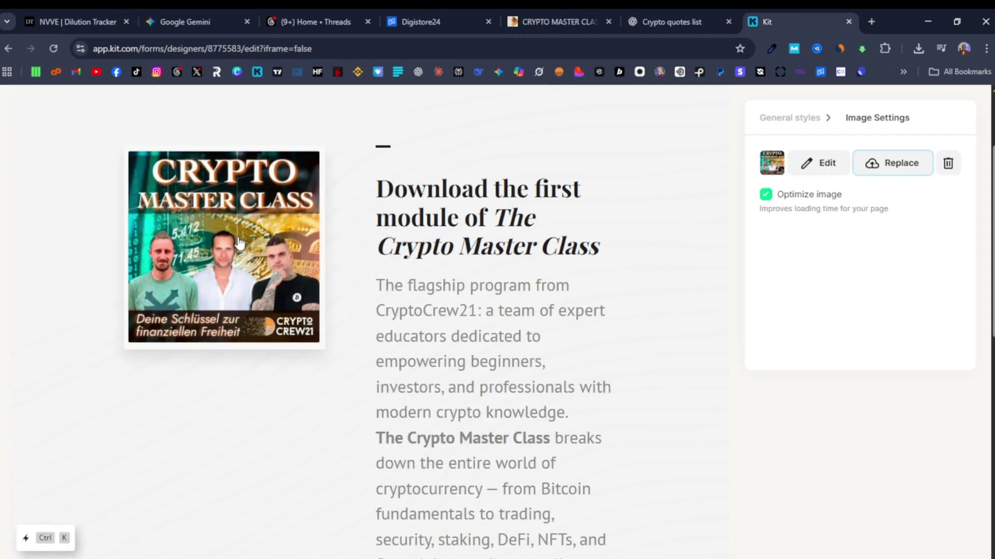
# Change the label of the button beside the email address field to "Get the course".
pyautogui.scroll(-7, 401, 318)
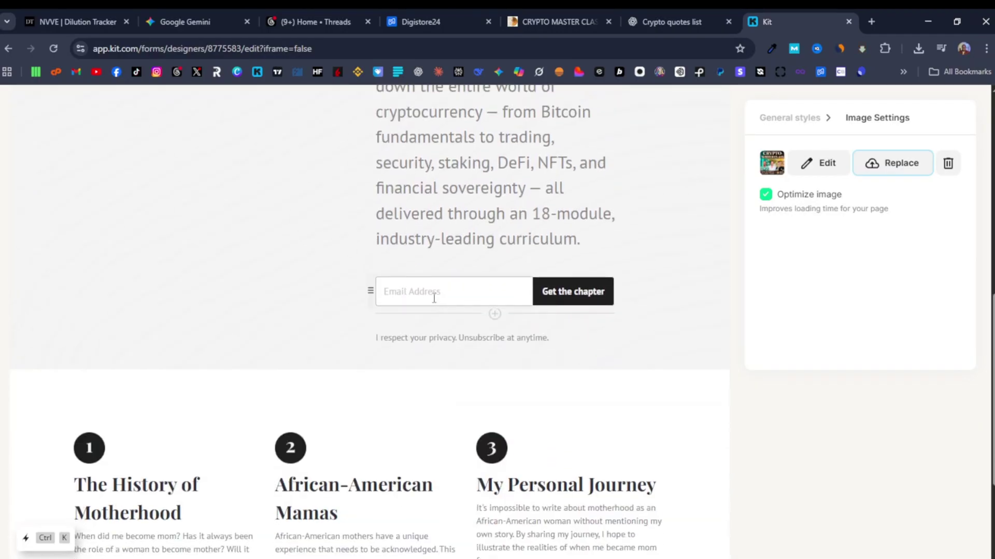
pyautogui.click(582, 295)
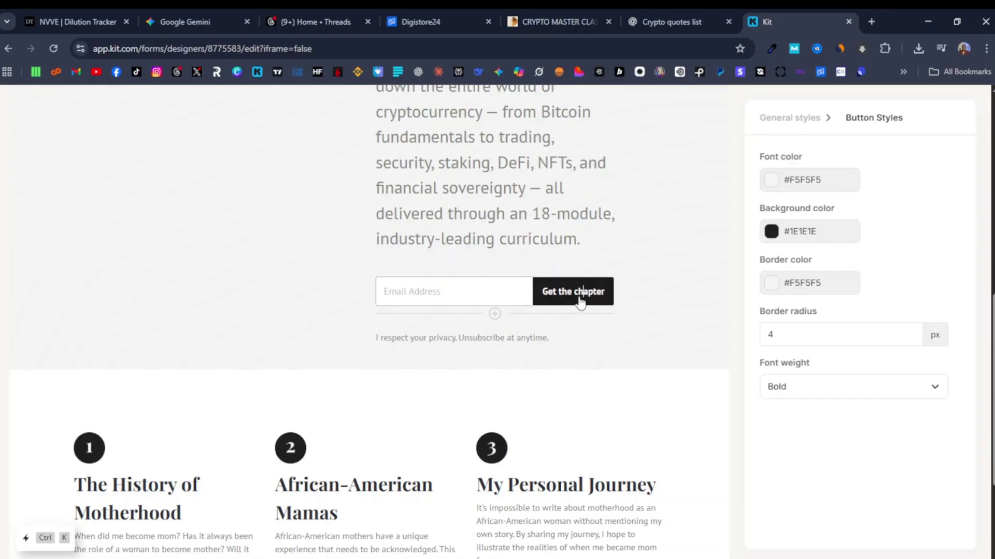
pyautogui.doubleClick(577, 296)
pyautogui.write('course')
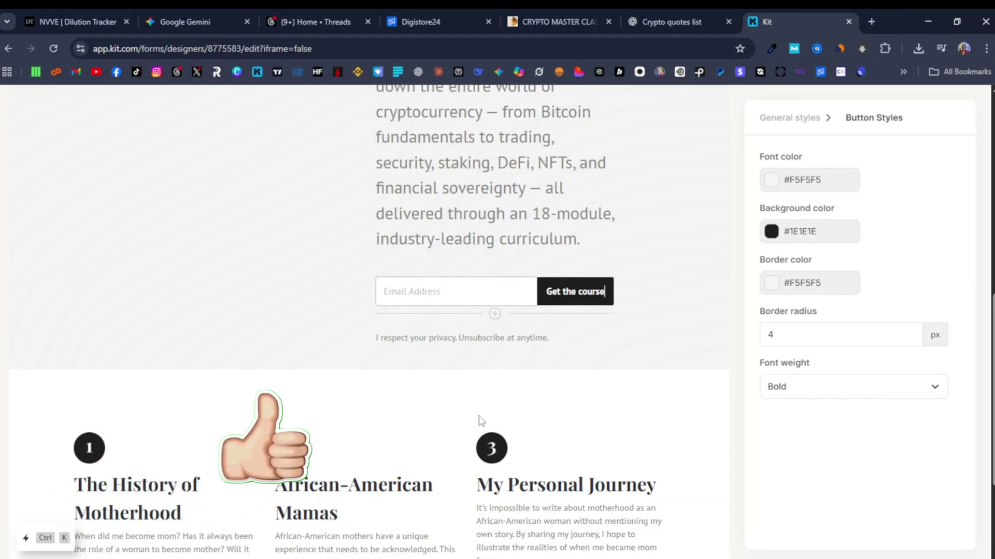
# Check the lower part of the landing page and delete the description under the "My Personal Journey" heading.
pyautogui.scroll(-3, 499, 438)
pyautogui.scroll(5, 643, 450)
pyautogui.scroll(-4, 254, 431)
pyautogui.scroll(-3, 255, 431)
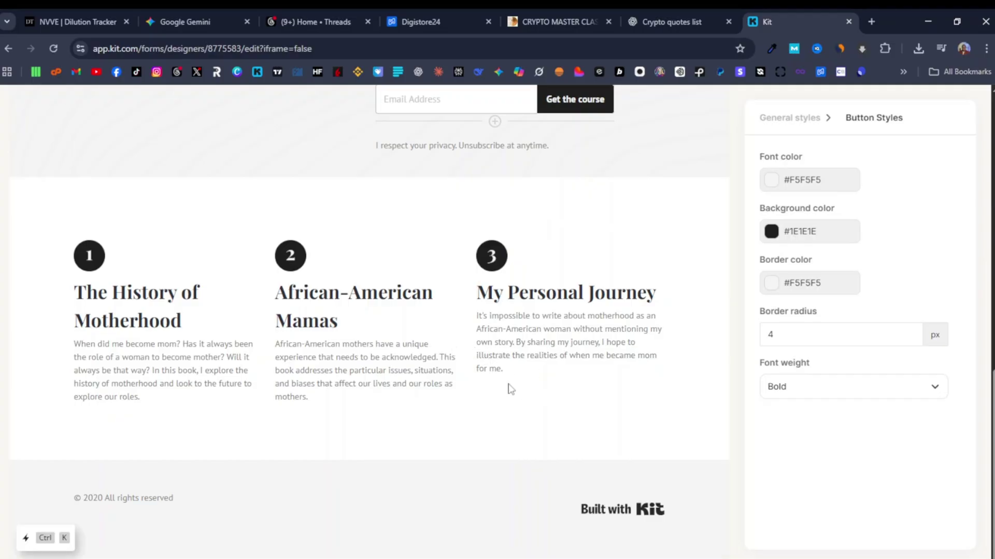
pyautogui.click(506, 364)
pyautogui.tripleClick(501, 342)
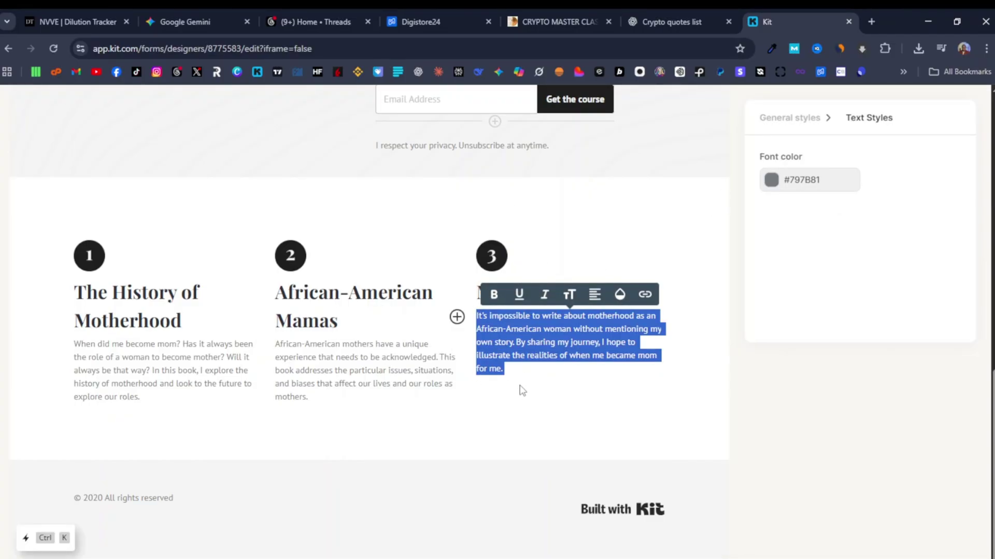
pyautogui.press('BackSpace')
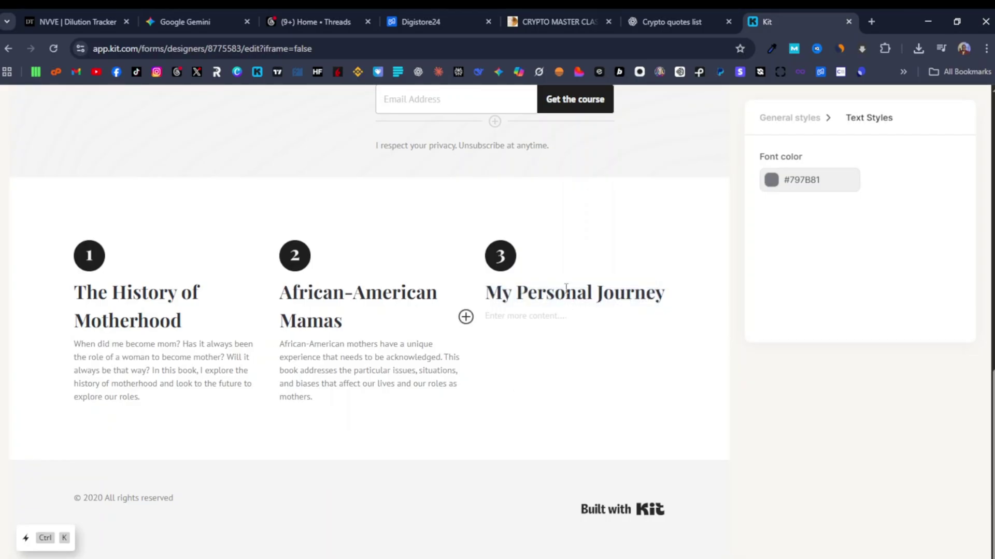
# Set the landing page to redirect visitors to an external page when they subscribe.
pyautogui.scroll(10, 673, 363)
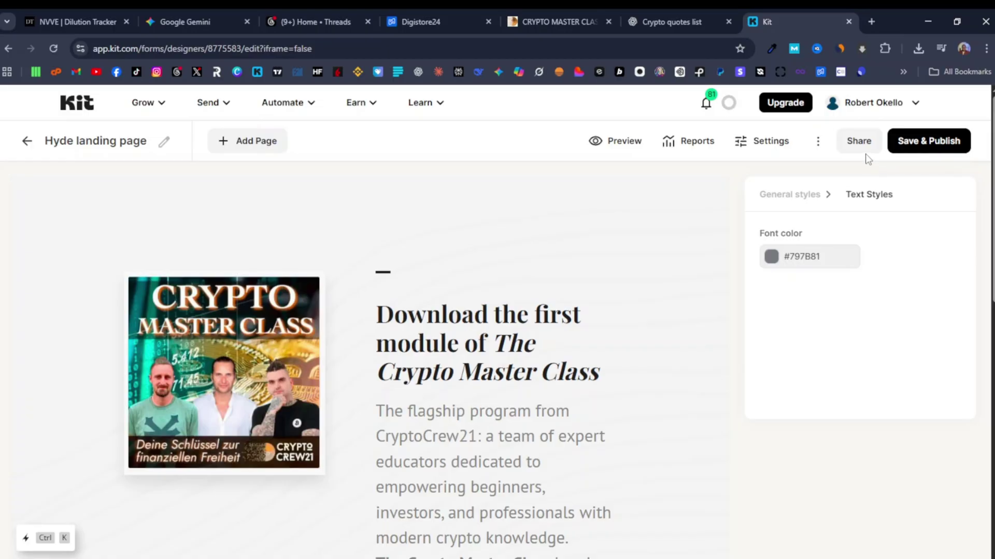
pyautogui.click(764, 140)
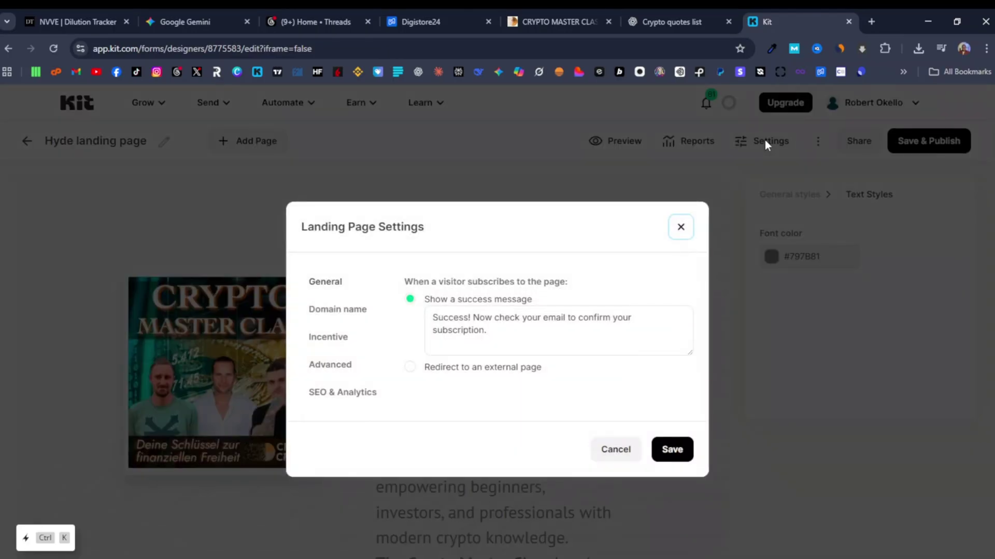
pyautogui.click(410, 369)
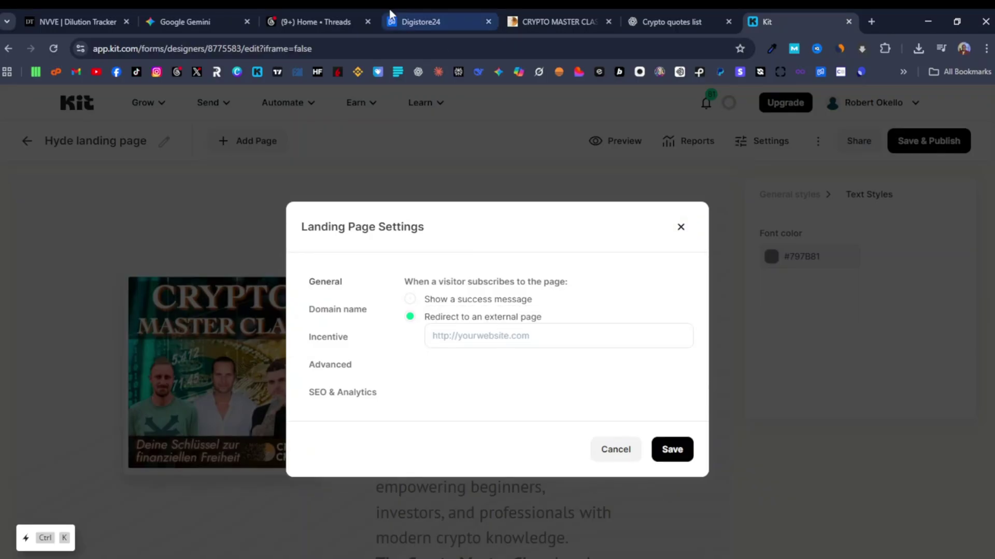
# Copy the promolink of the CRYPTO CURRENCY POWER WEBINAR 2023 offer in Digistore24 and save it as the Kit page's redirect address.
pyautogui.click(444, 20)
pyautogui.scroll(-2, 578, 273)
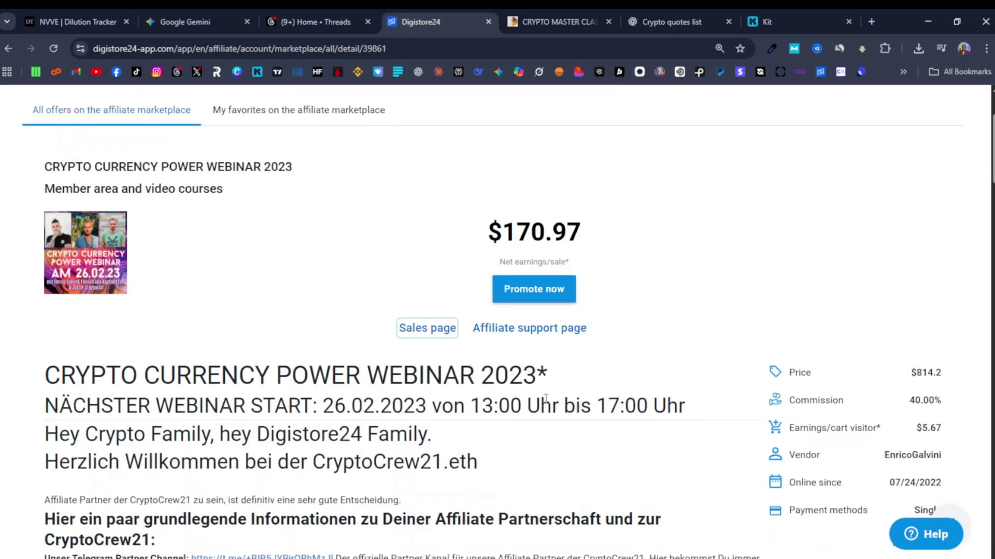
pyautogui.click(535, 296)
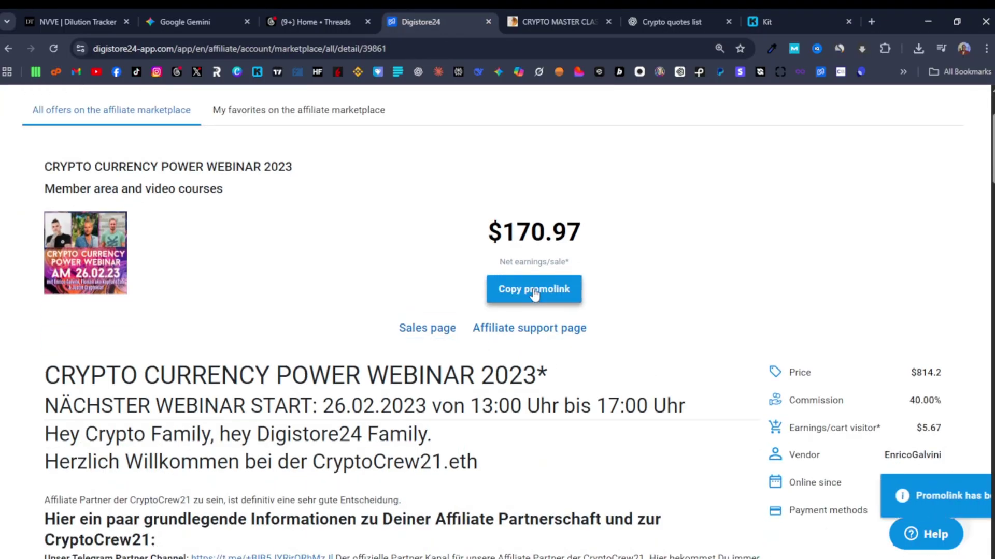
pyautogui.click(764, 16)
pyautogui.rightClick(481, 337)
pyautogui.click(523, 196)
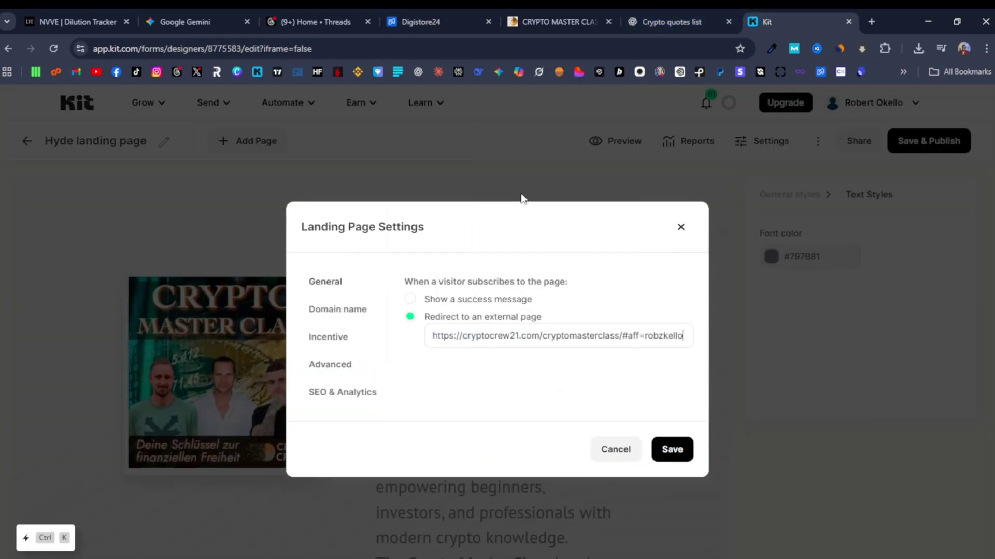
pyautogui.click(672, 450)
pyautogui.press('Tab')
pyautogui.press('Tab')
# Save and publish the landing page and copy its share link.
pyautogui.click(932, 145)
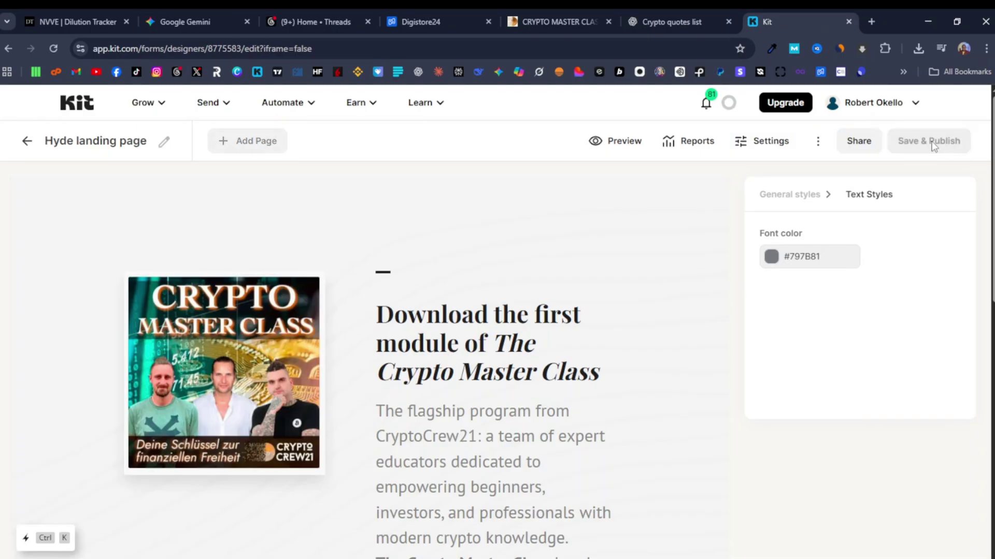
pyautogui.click(857, 146)
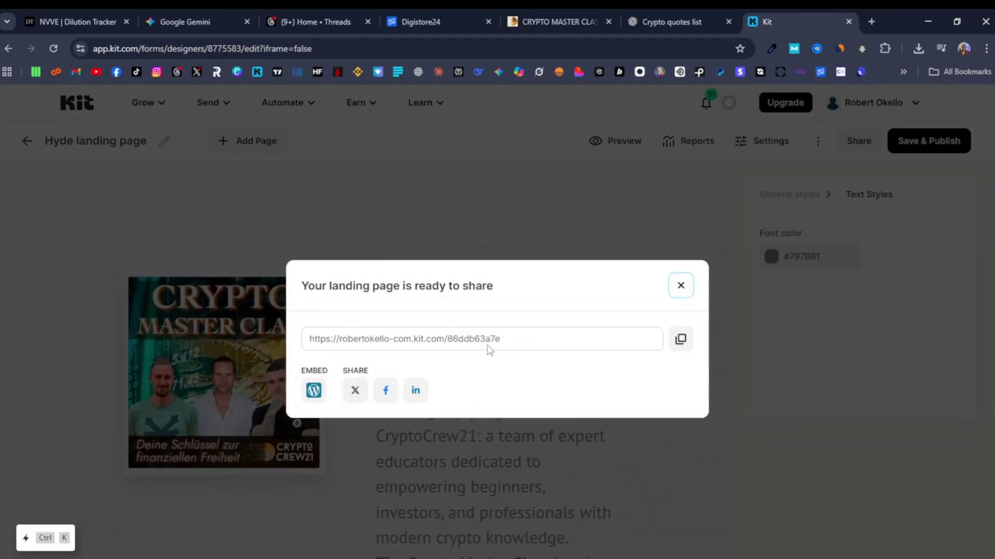
pyautogui.click(680, 338)
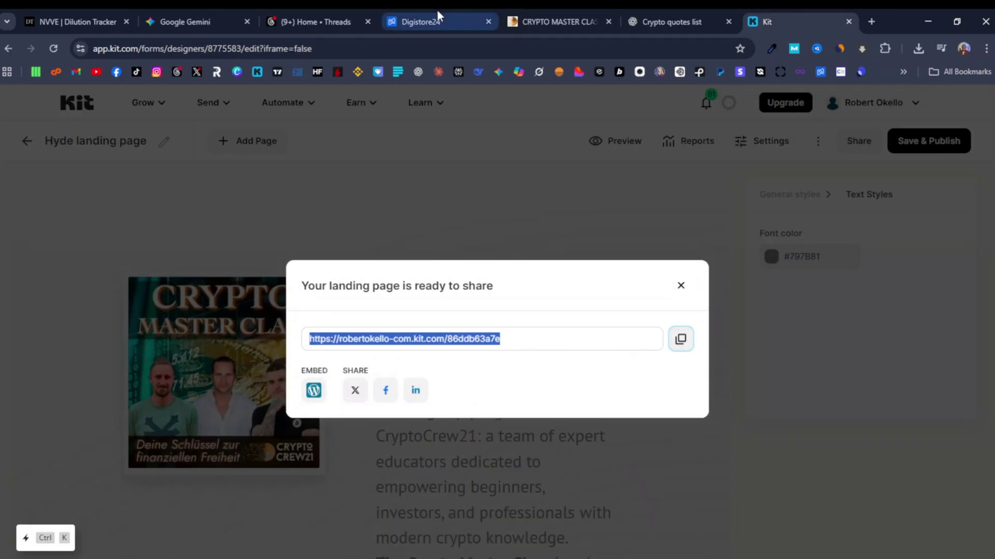
# Switch to Threads and check the comment keyword in the drafted post's caption.
pyautogui.click(303, 15)
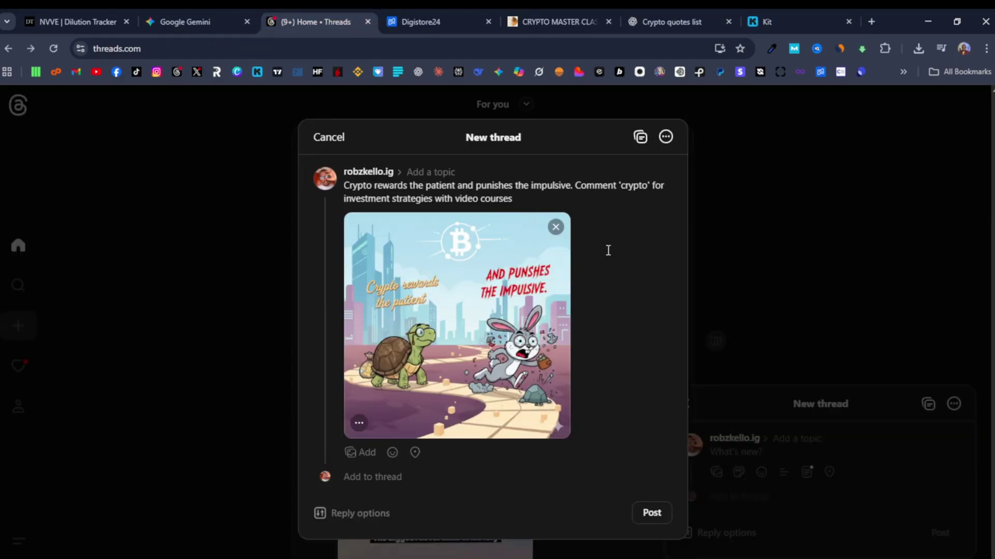
pyautogui.moveTo(621, 185); pyautogui.dragTo(648, 195)
pyautogui.doubleClick(640, 186)
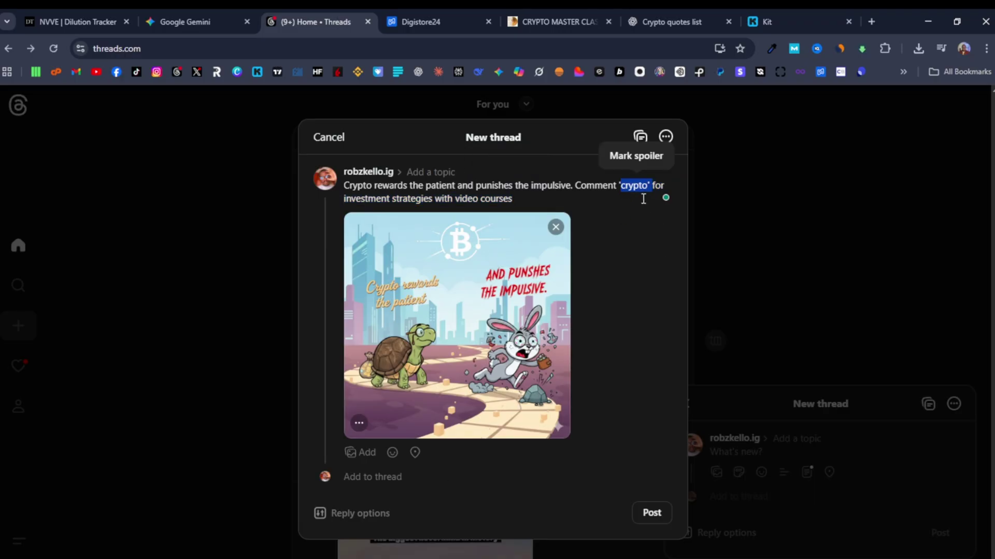
# Open TinyURL in a new browser tab and enter the copied Kit landing page link as the long URL.
pyautogui.click(789, 12)
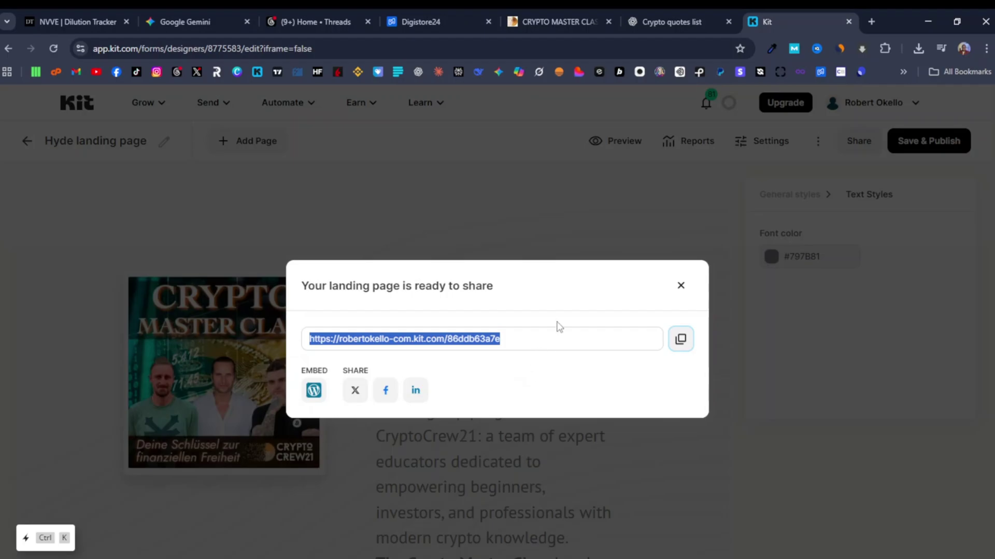
pyautogui.click(871, 21)
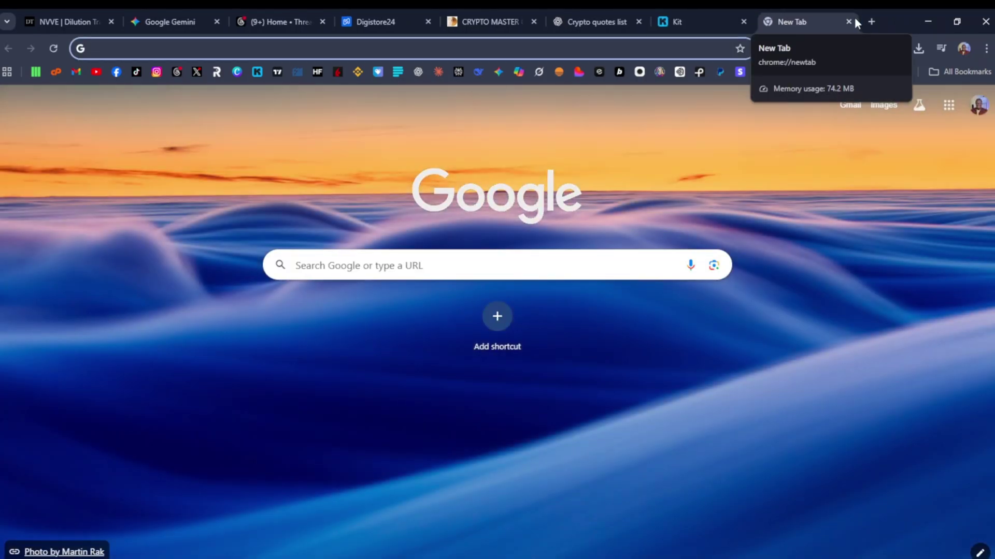
pyautogui.write('tiny')
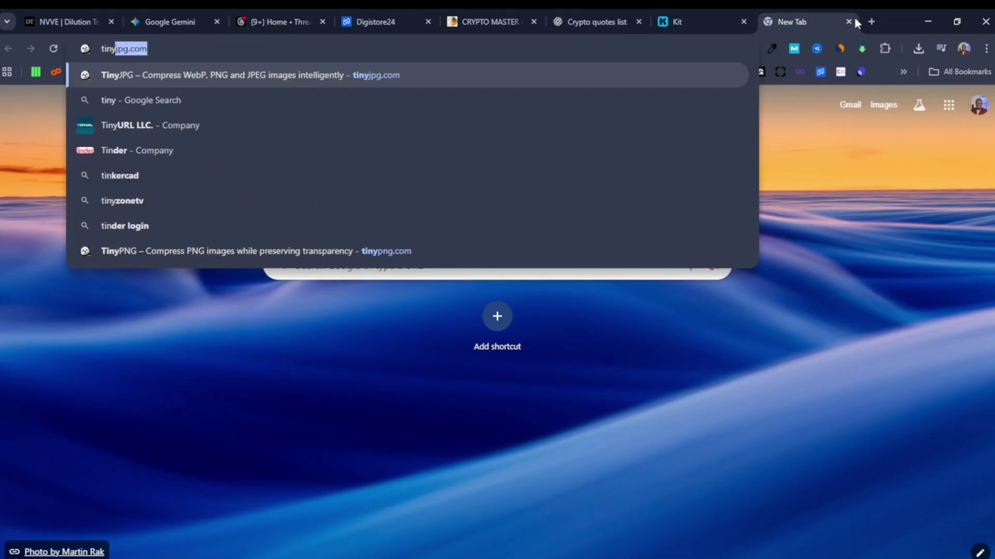
pyautogui.write('u')
pyautogui.press('Return')
pyautogui.click(631, 262)
pyautogui.rightClick(620, 262)
pyautogui.click(659, 410)
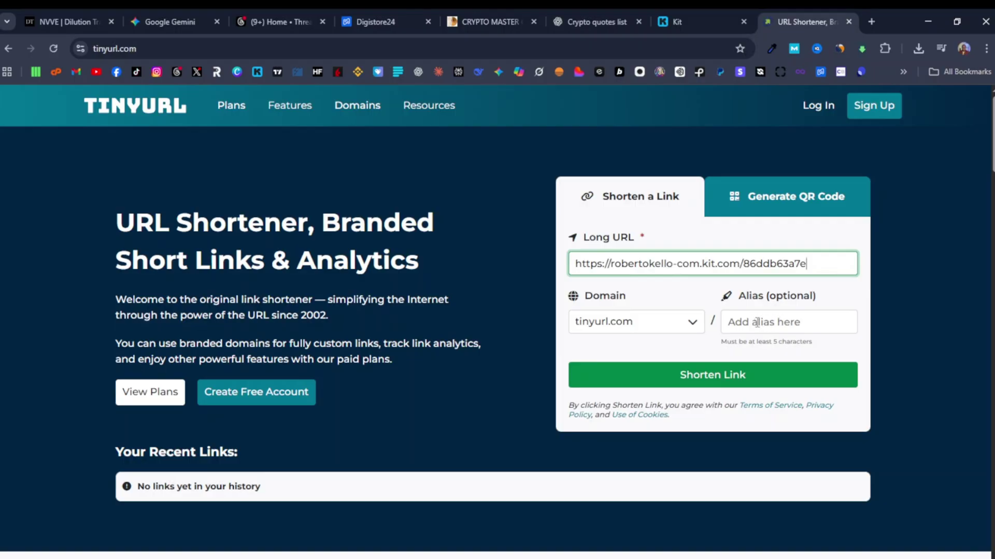
# Try to shorten the landing page link with the alias "bitcoincourse".
pyautogui.click(757, 322)
pyautogui.write('bitco')
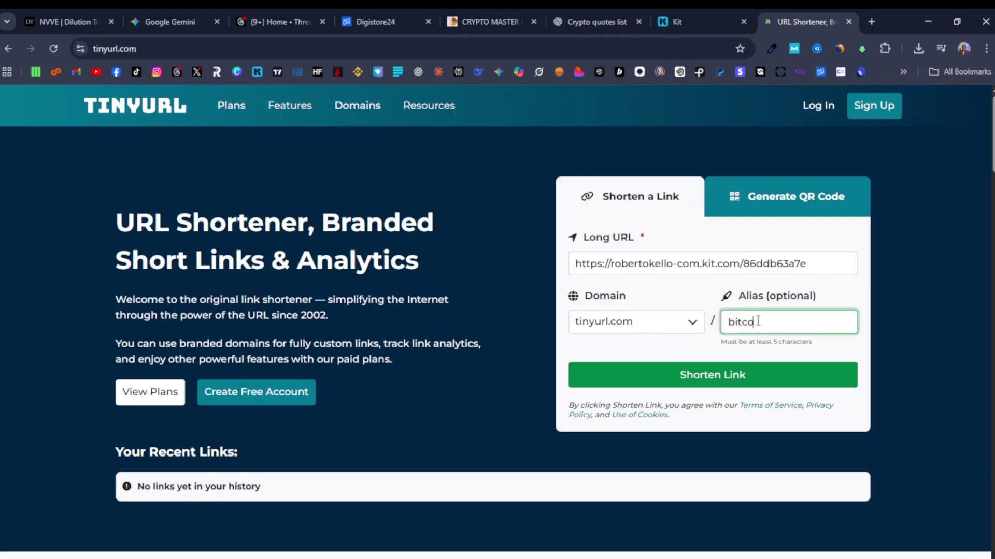
pyautogui.write('incourse')
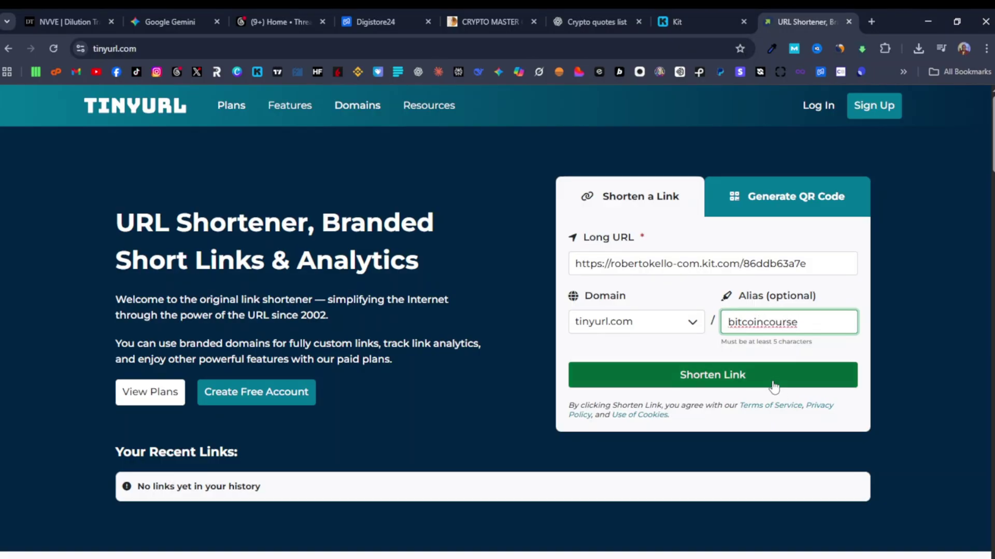
pyautogui.click(758, 380)
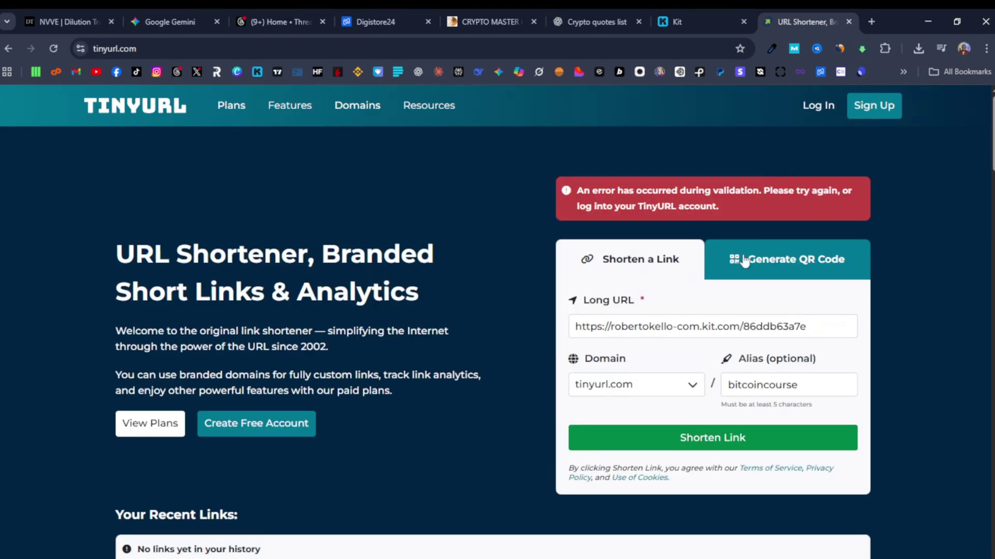
# Log in to TinyURL, shorten the link with the alias "cryptolivewebinar" and copy the short link.
pyautogui.click(819, 105)
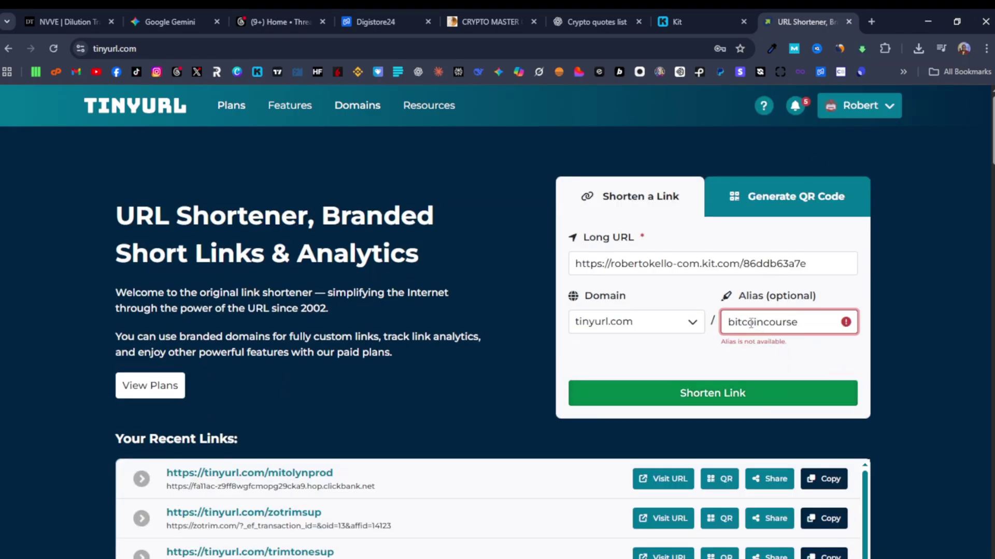
pyautogui.moveTo(758, 322); pyautogui.dragTo(728, 323)
pyautogui.write('cryptolivewebinar')
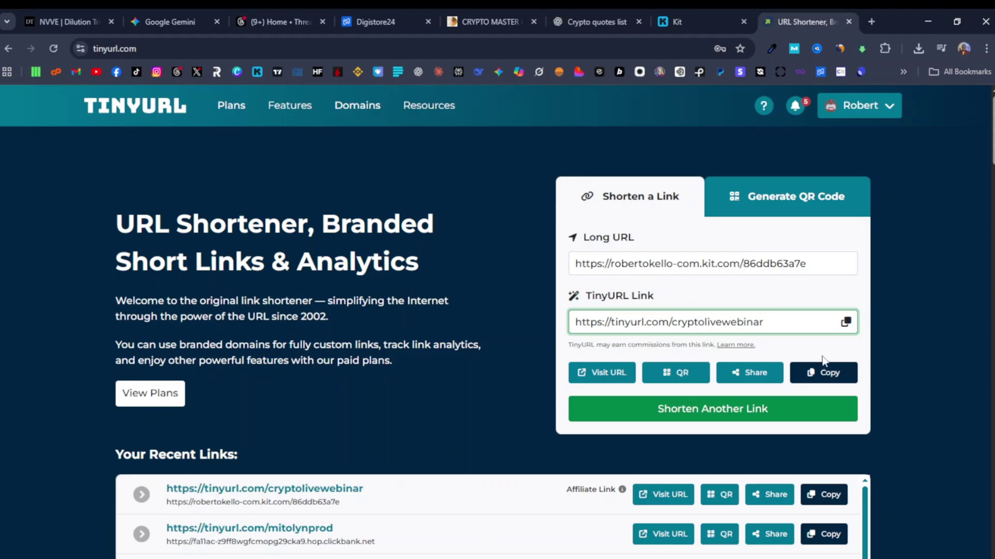
pyautogui.click(822, 372)
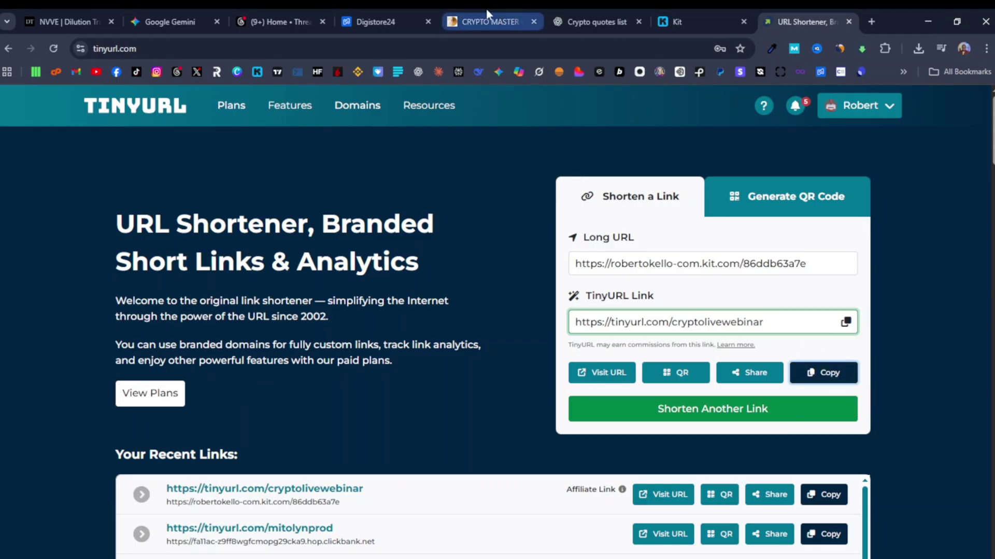
# In Threads, remove the tortoise and rabbit image from the new post and save the post to drafts.
pyautogui.click(273, 10)
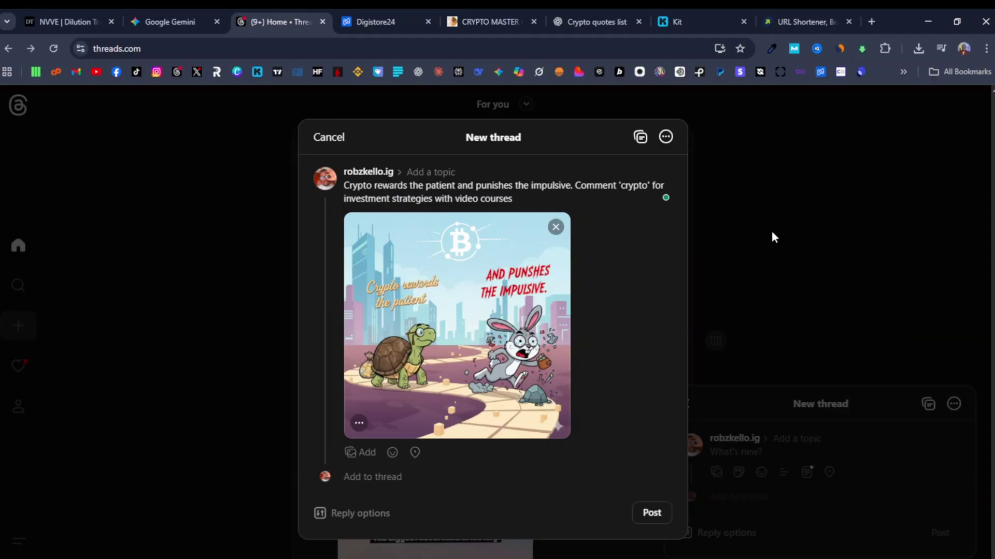
pyautogui.click(555, 227)
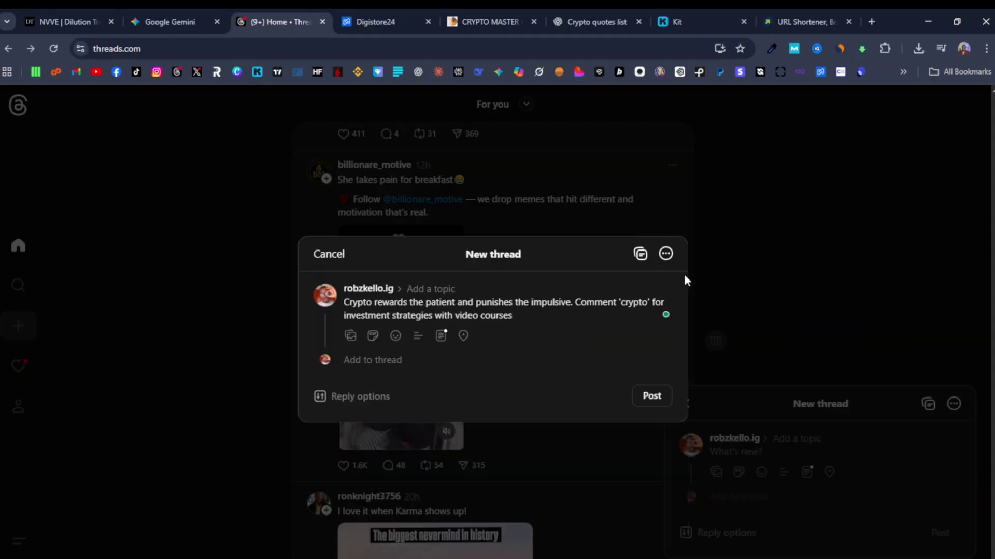
pyautogui.click(751, 241)
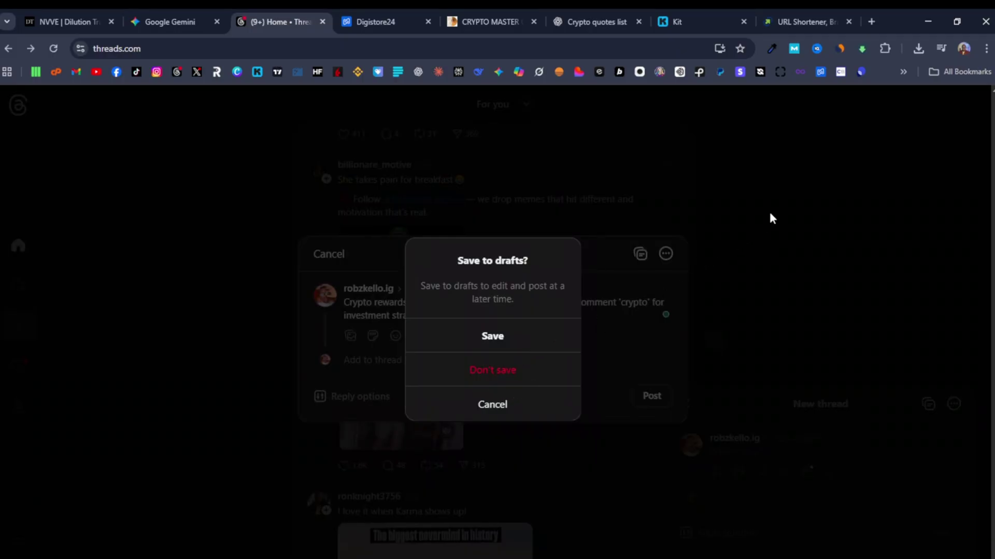
pyautogui.click(522, 337)
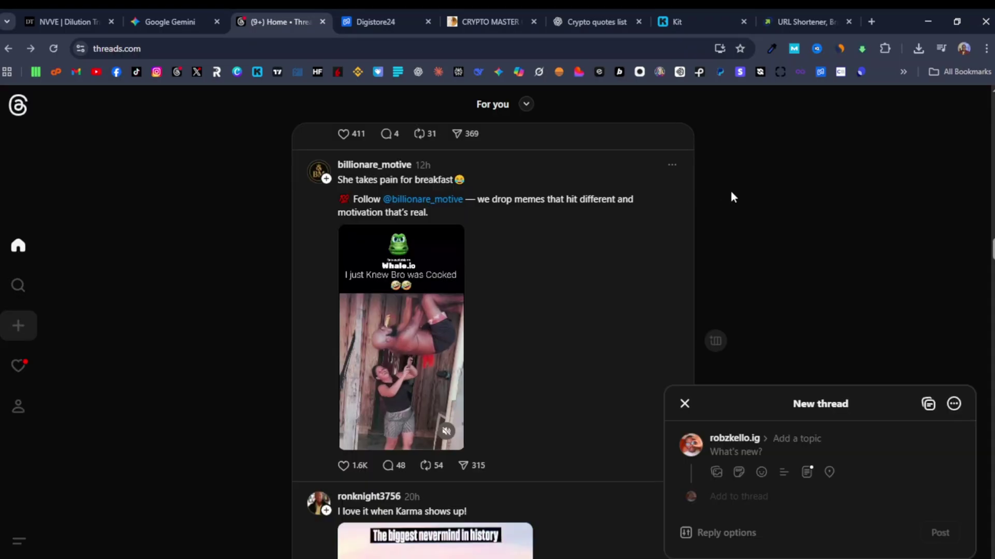
# Close the small New thread window and look through the posts in the For you feed.
pyautogui.scroll(-4, 785, 248)
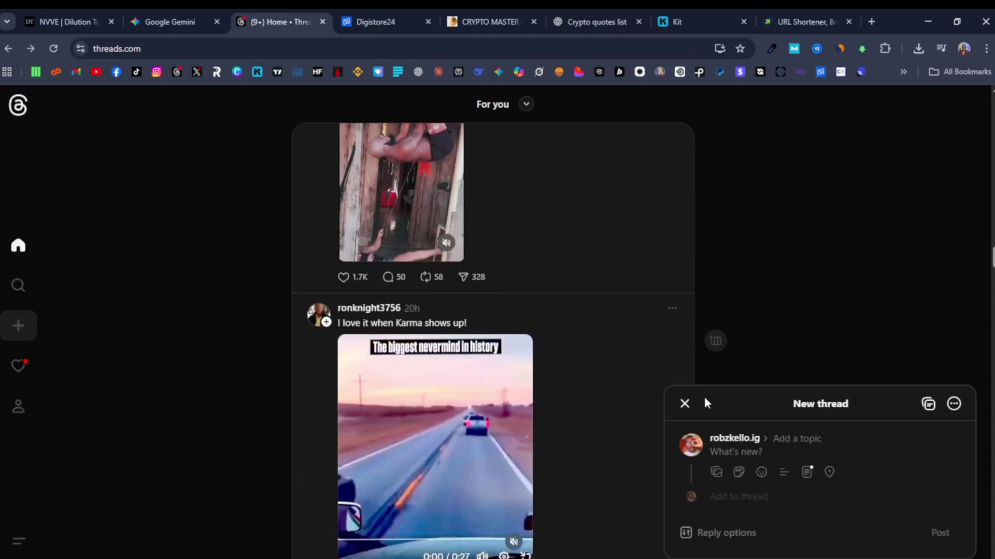
pyautogui.scroll(-3, 705, 365)
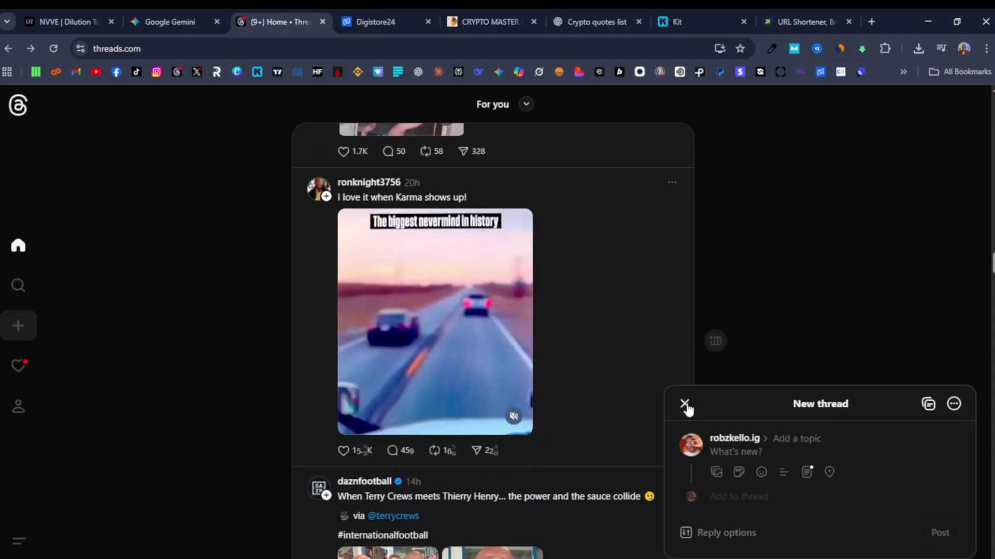
pyautogui.click(684, 403)
pyautogui.scroll(-5, 722, 362)
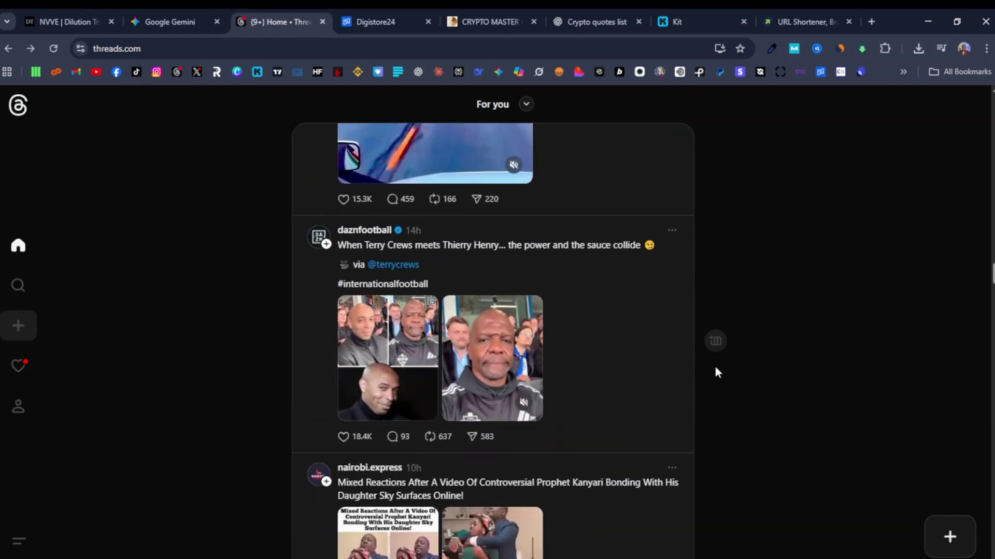
pyautogui.scroll(-11, 715, 368)
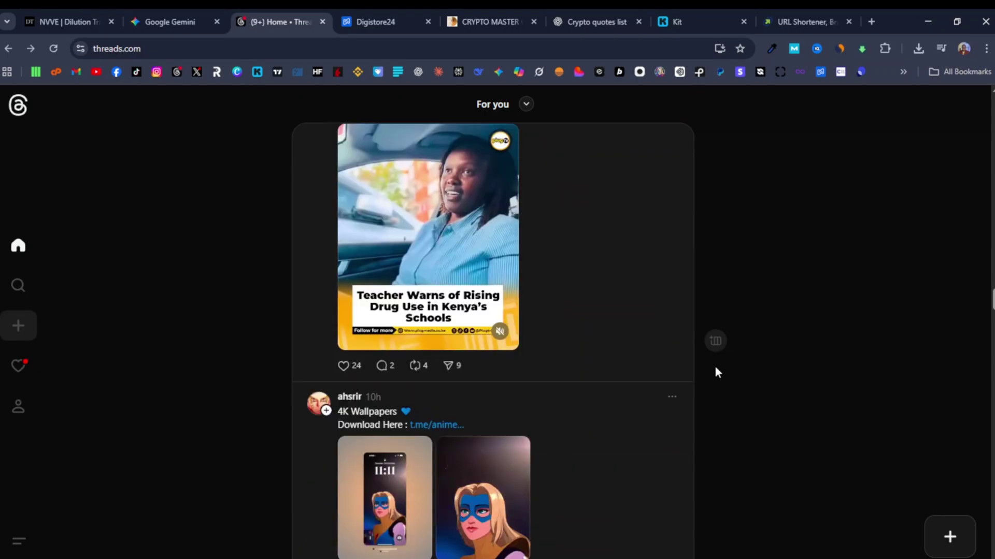
pyautogui.scroll(-8, 717, 372)
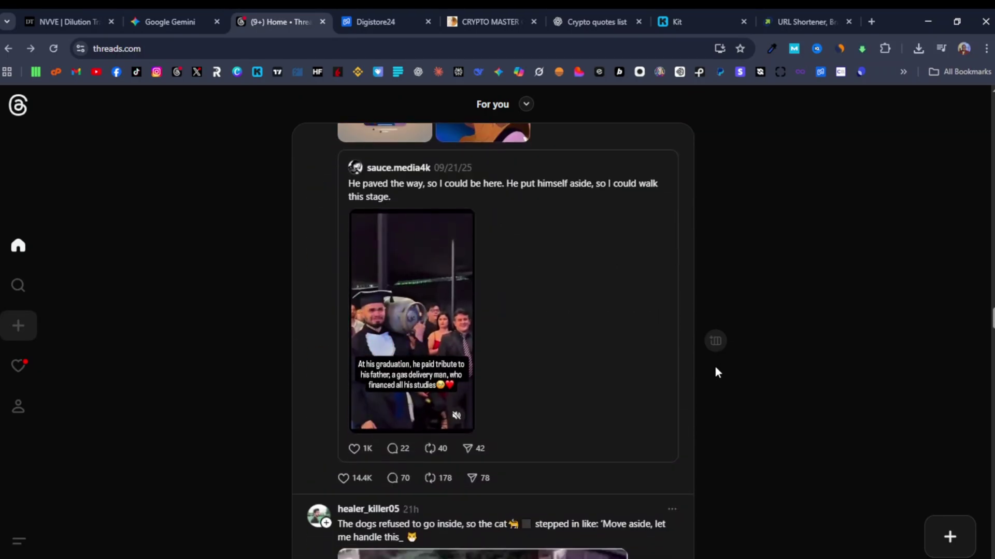
pyautogui.scroll(-10, 716, 371)
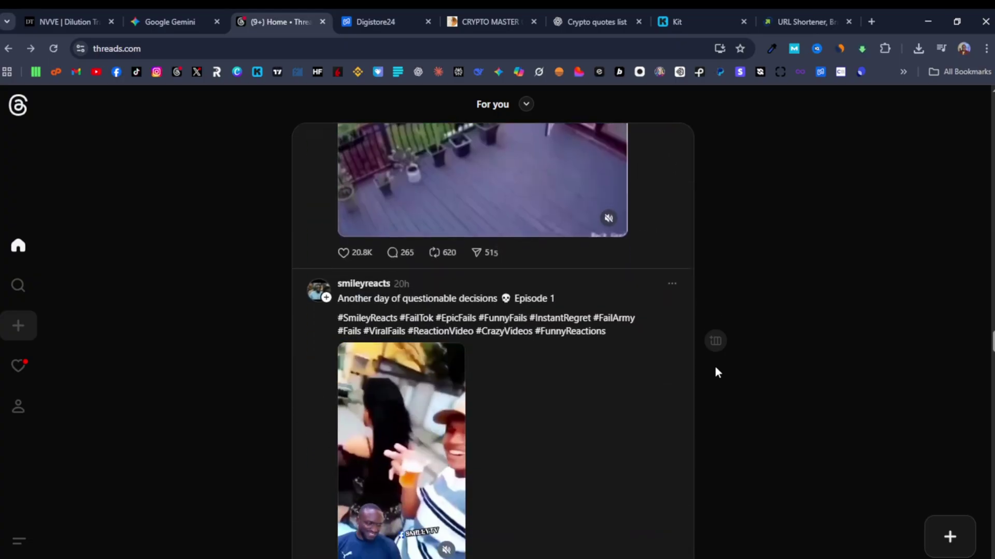
pyautogui.scroll(-8, 716, 371)
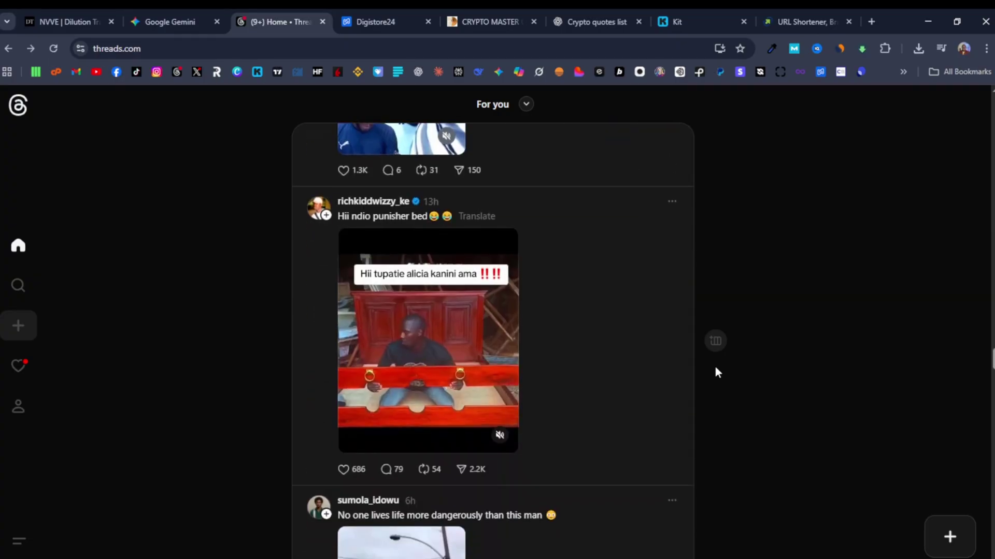
# Browse further through the For you feed, examining the video and image posts and their engagement figures.
pyautogui.scroll(-12, 717, 372)
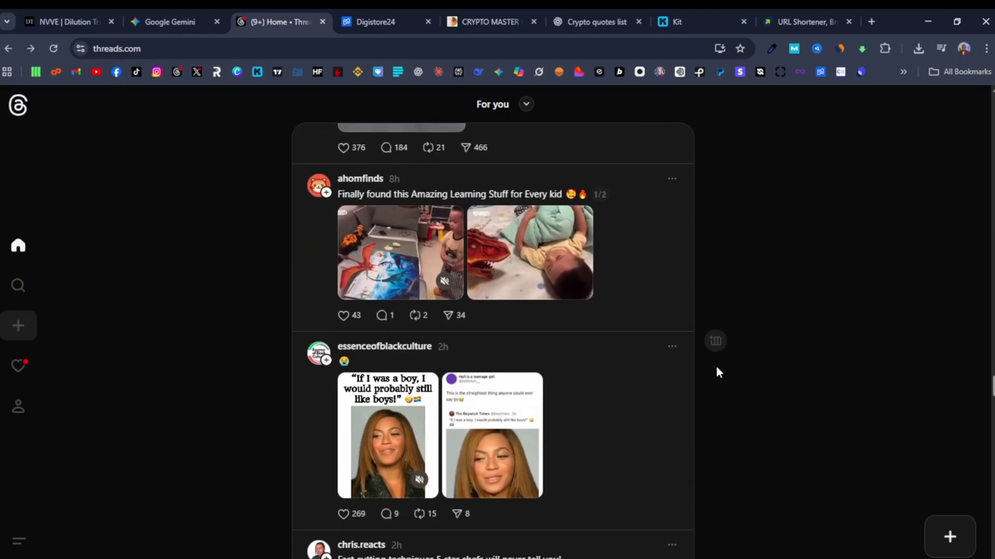
pyautogui.scroll(-5, 717, 368)
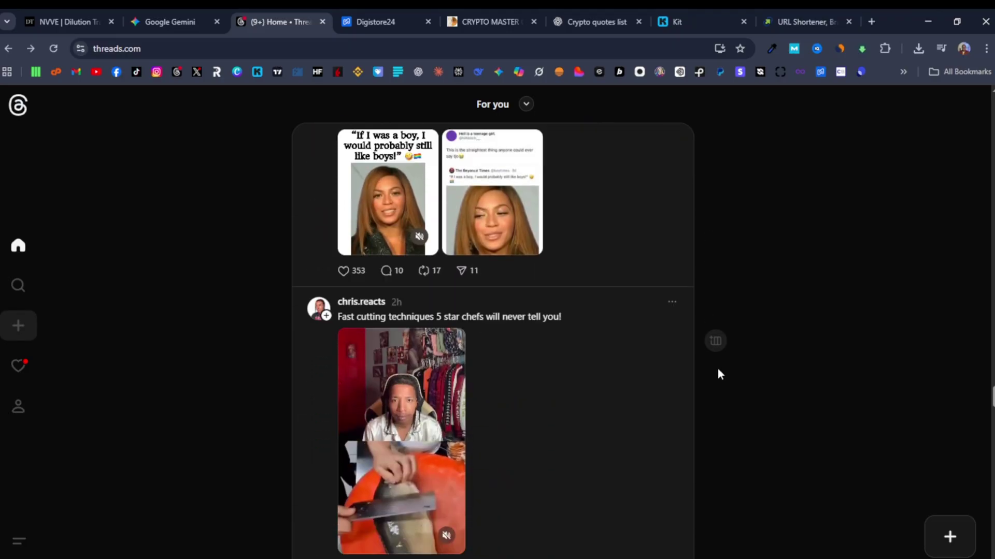
pyautogui.scroll(-1, 717, 369)
pyautogui.scroll(-1, 717, 368)
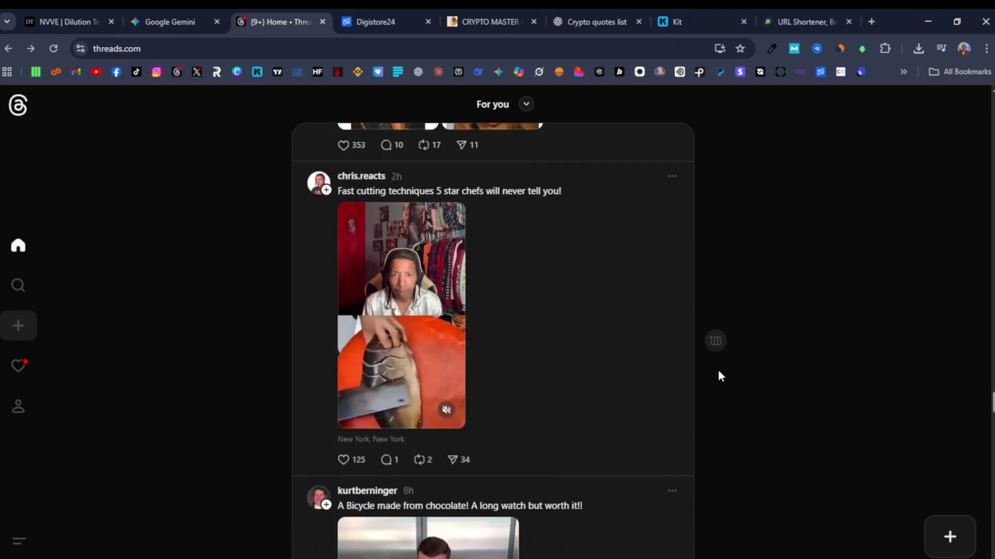
pyautogui.scroll(-1, 718, 372)
pyautogui.scroll(-1, 718, 372)
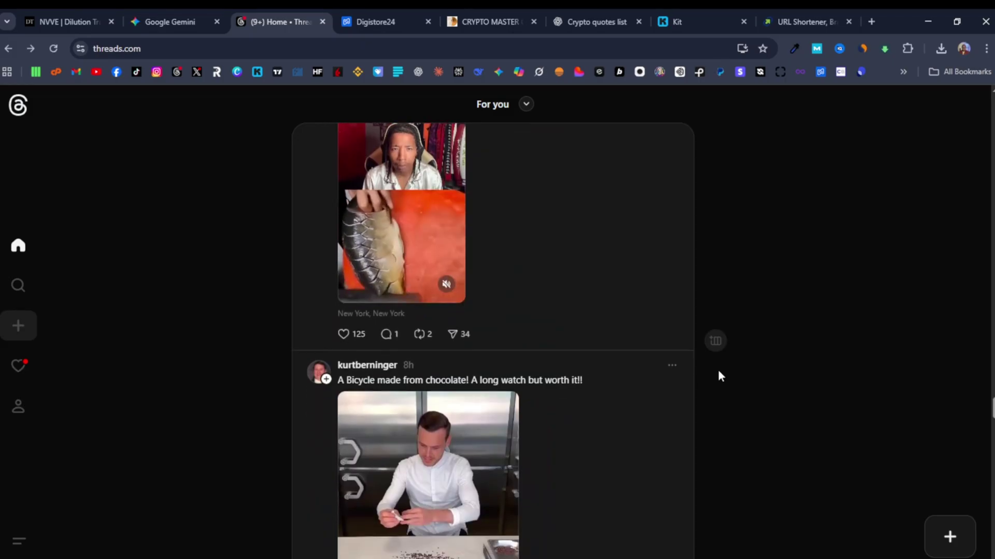
pyautogui.scroll(-5, 717, 368)
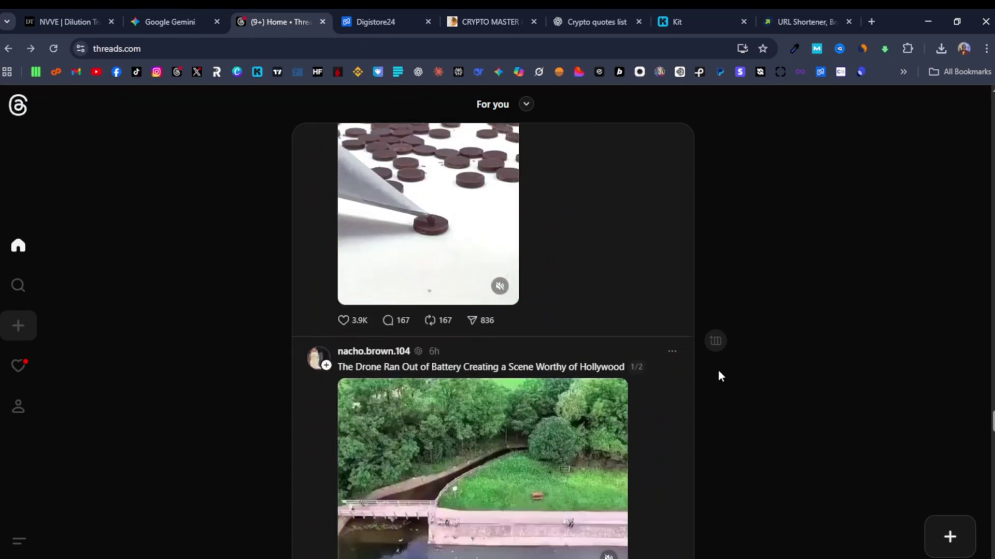
pyautogui.scroll(-2, 718, 372)
pyautogui.scroll(-1, 730, 367)
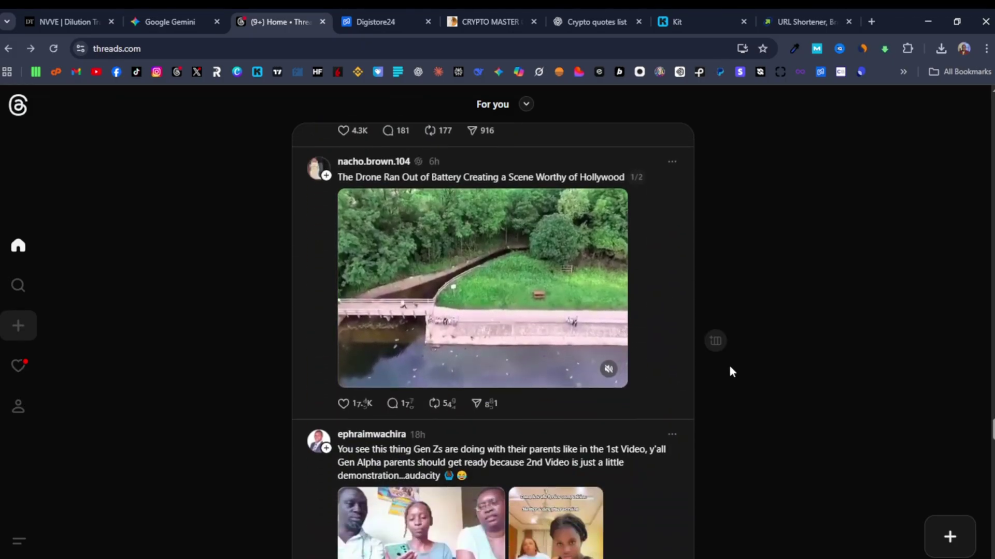
pyautogui.scroll(-6, 732, 371)
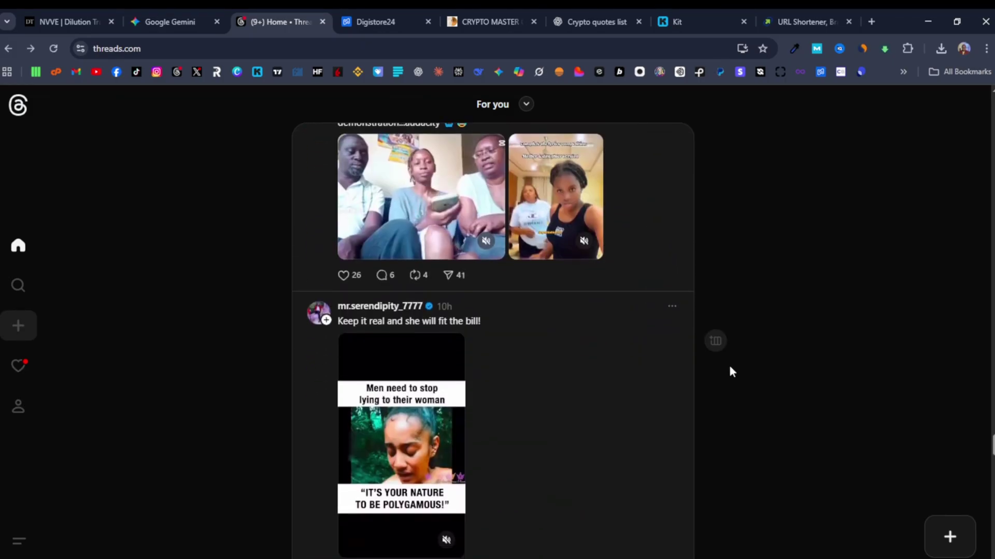